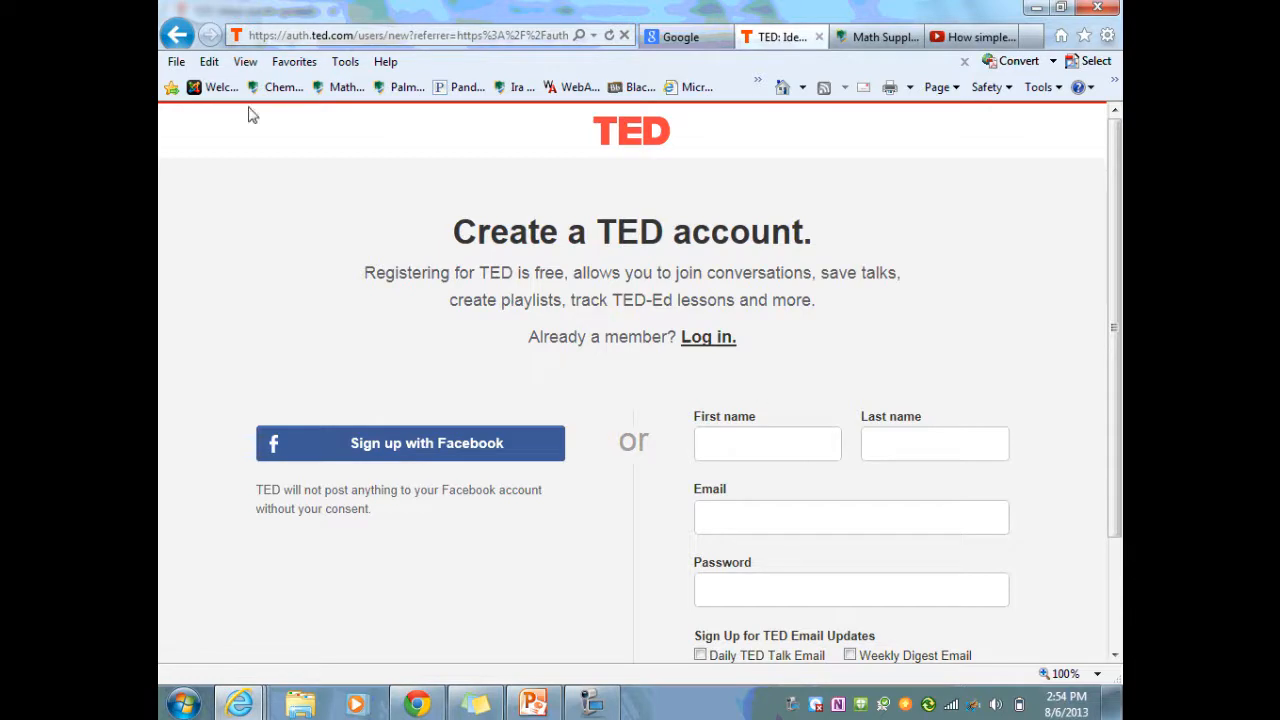
Step: Leave the TED account registration page and return to the "Atoms from A to easy!" lesson page
click(177, 36)
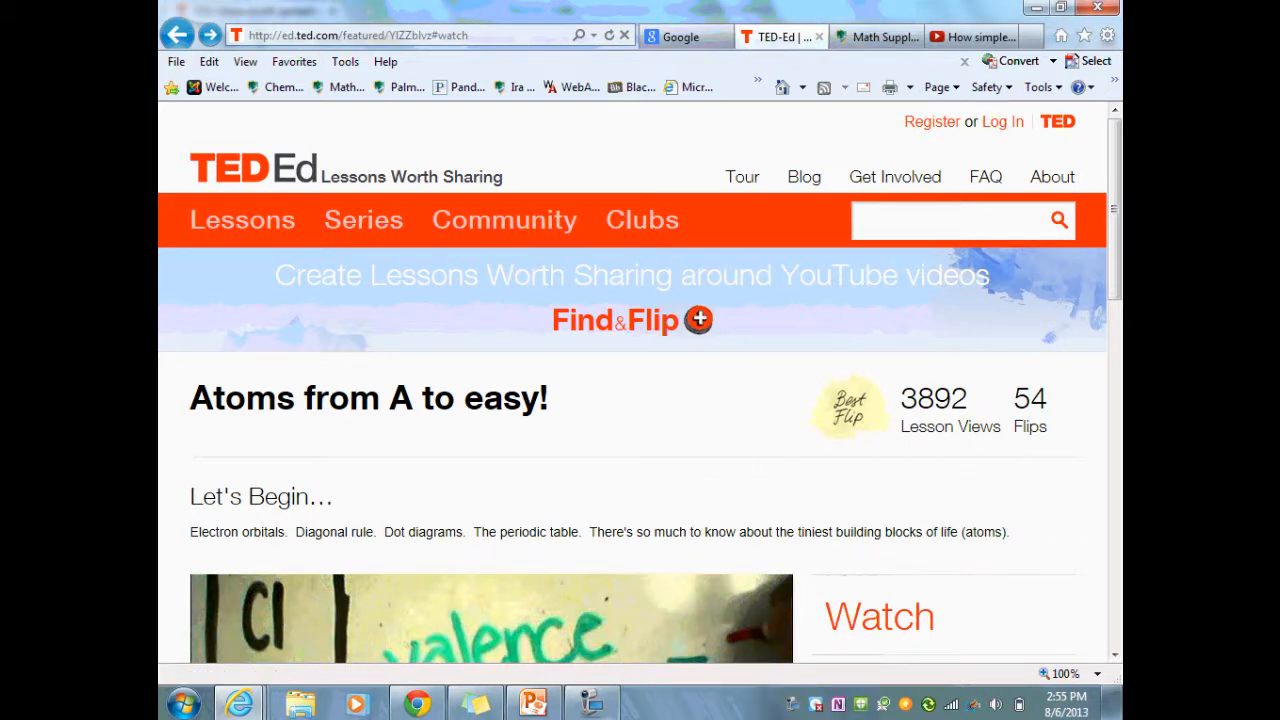
click(594, 705)
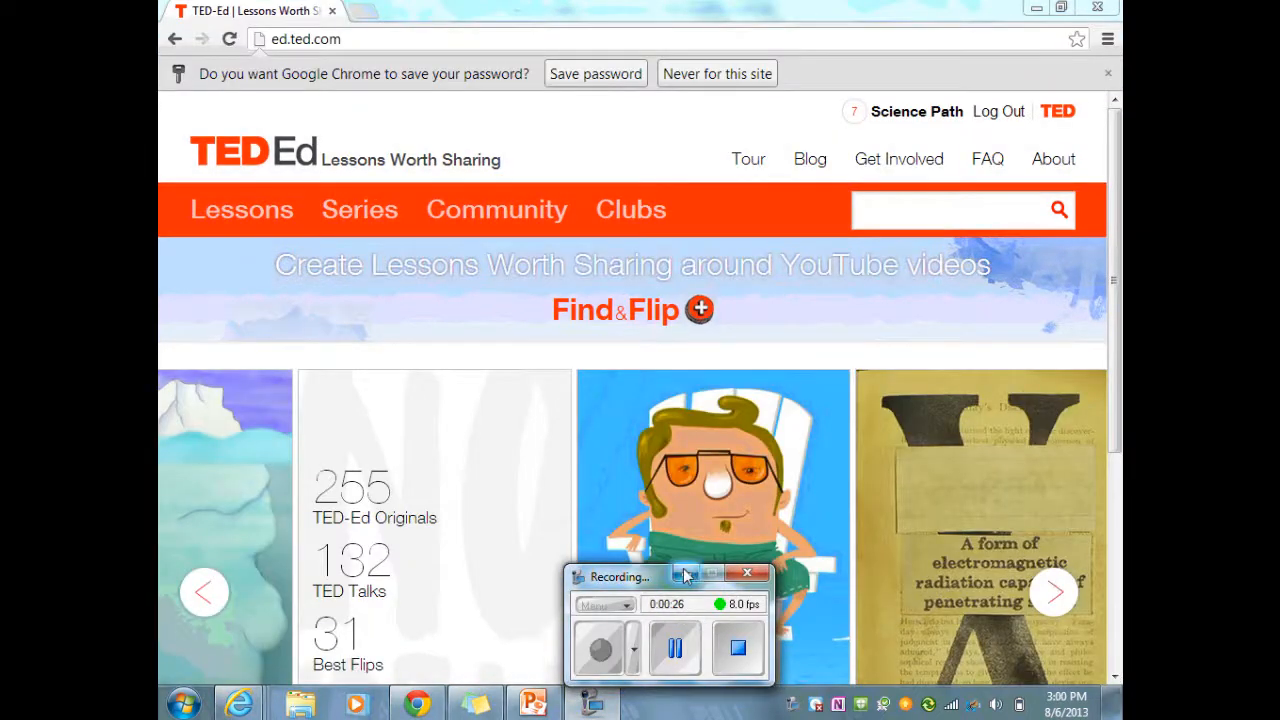
click(686, 576)
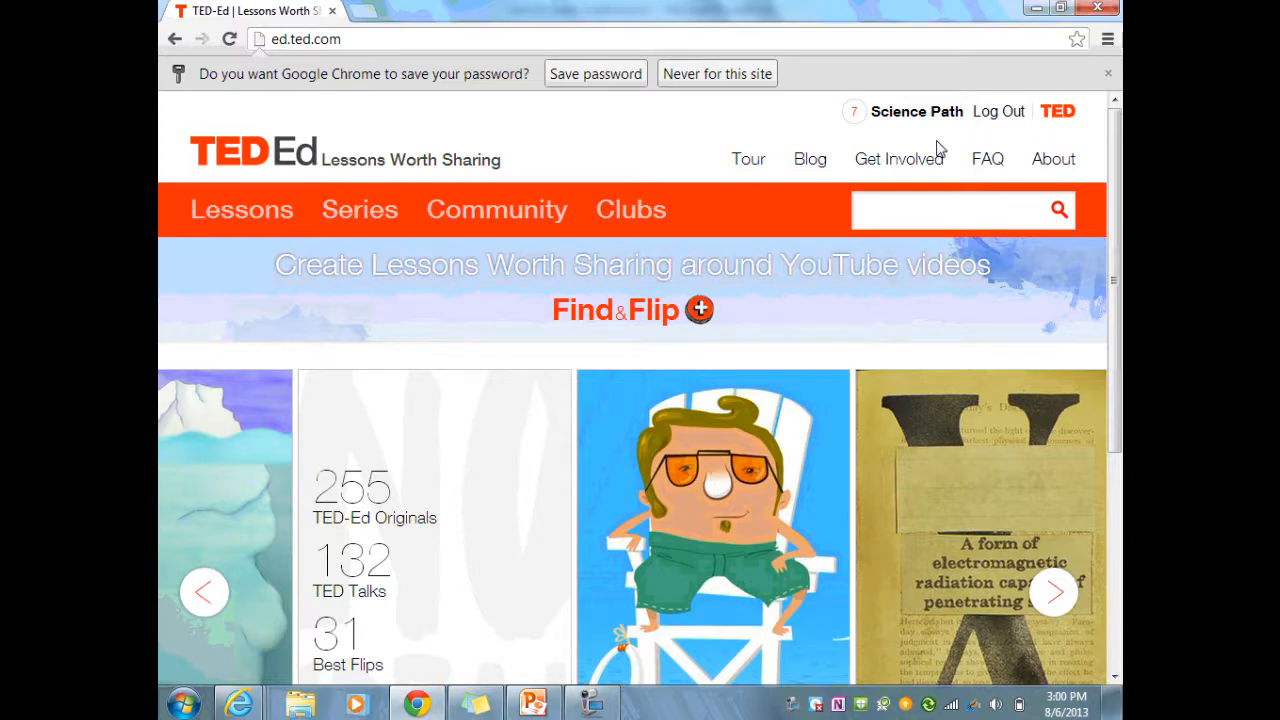
Step: Open Find & Flip on the TED-Ed home page and search for videos about "the atom"
scroll(754, 265, down, 1)
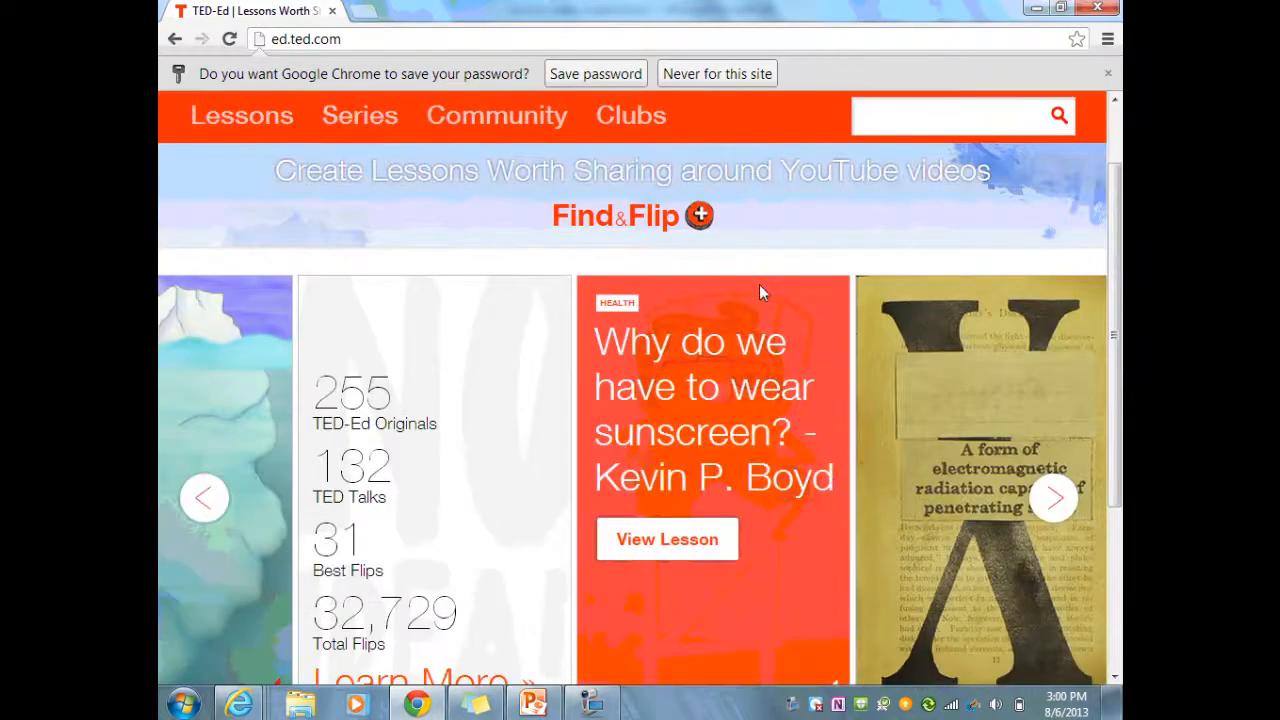
scroll(758, 290, up, 1)
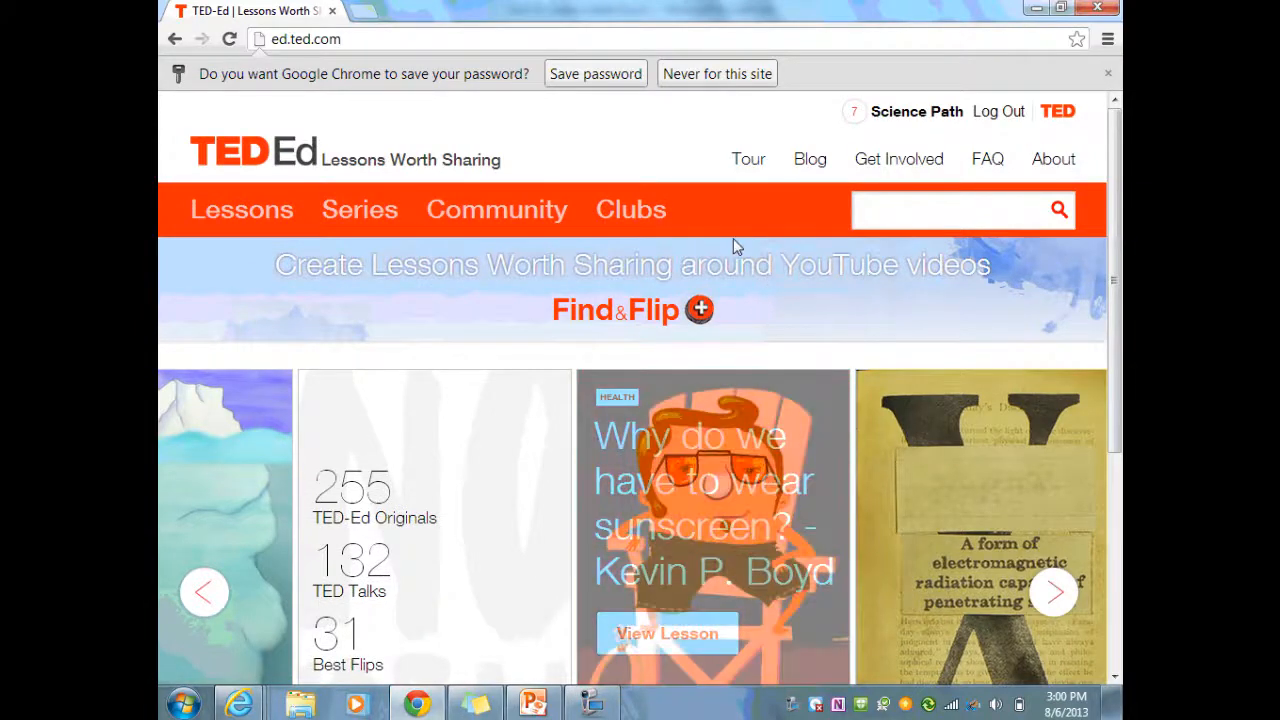
click(699, 311)
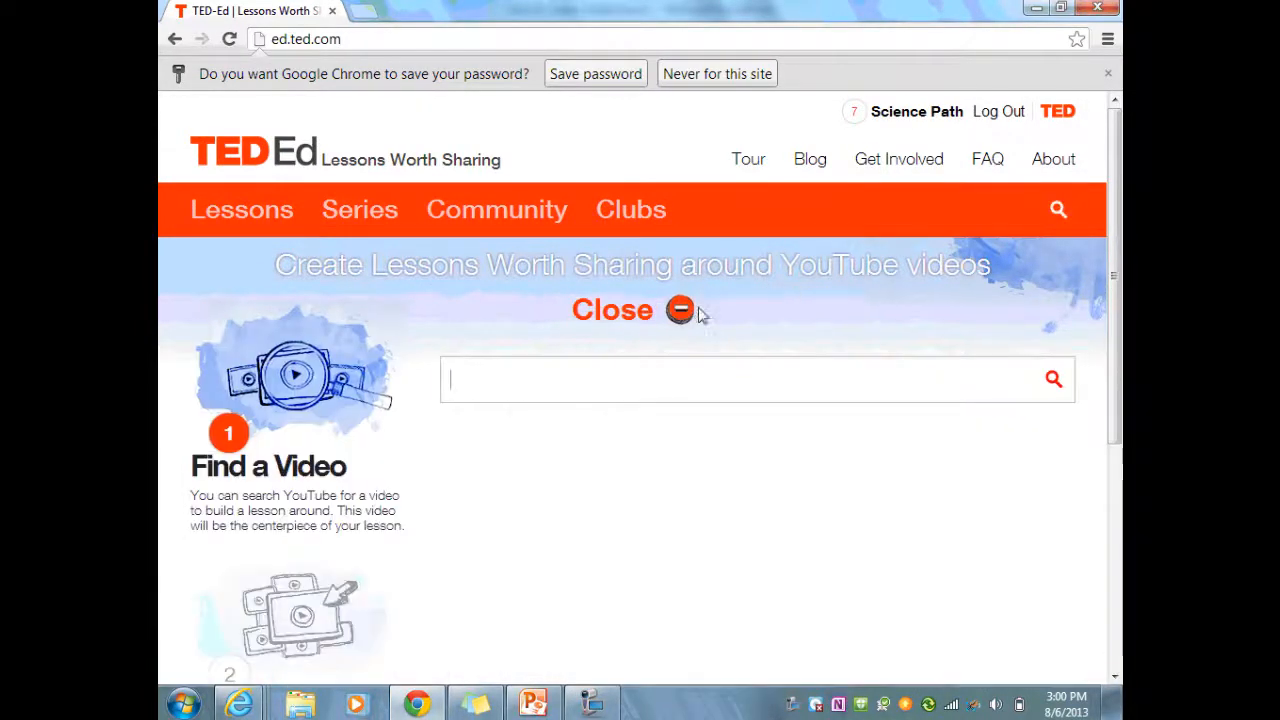
click(676, 381)
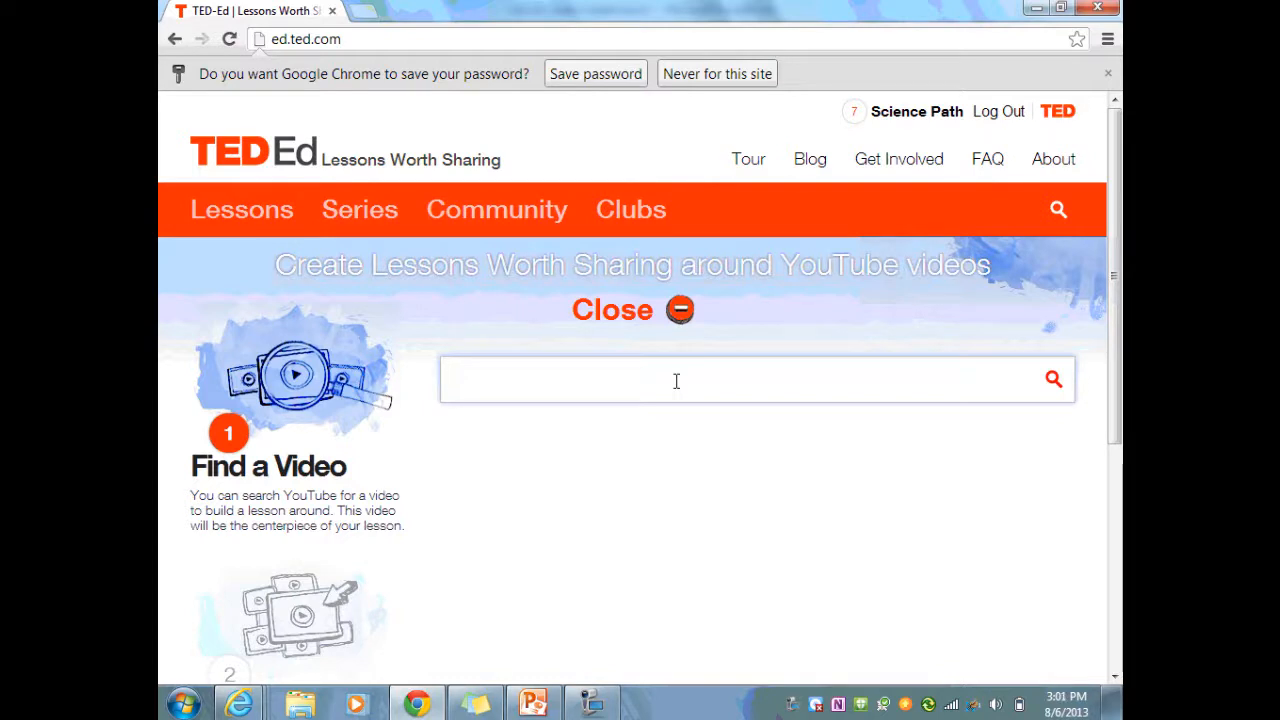
text(he atom)
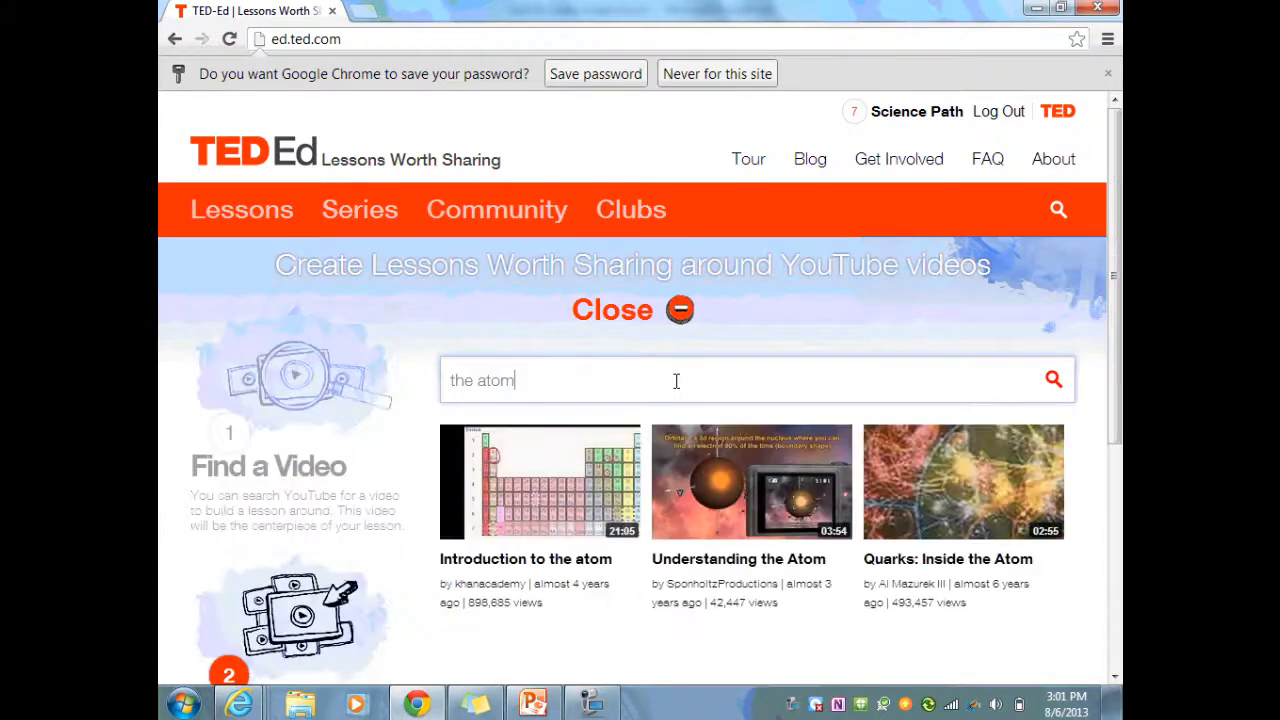
Step: Choose the "Understanding the Atom" video from the search results and flip it into a new lesson
scroll(670, 381, down, 1)
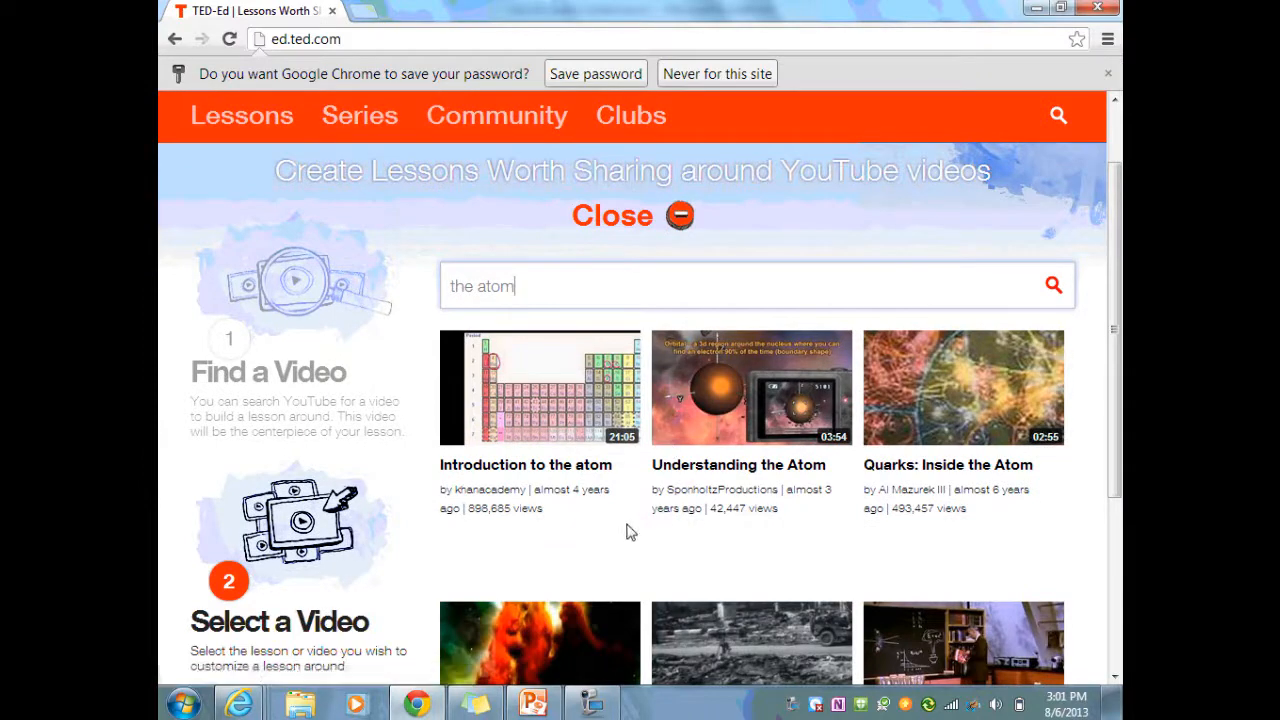
scroll(630, 515, down, 1)
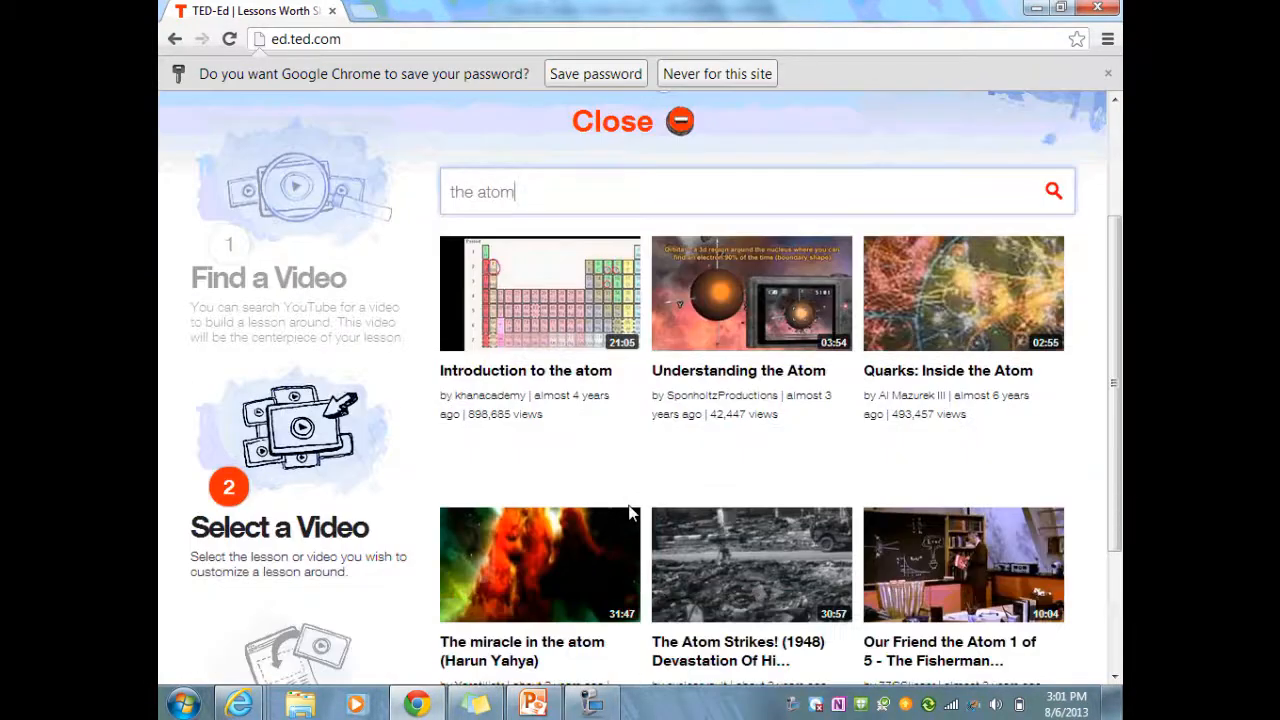
scroll(630, 512, down, 1)
scroll(700, 470, up, 1)
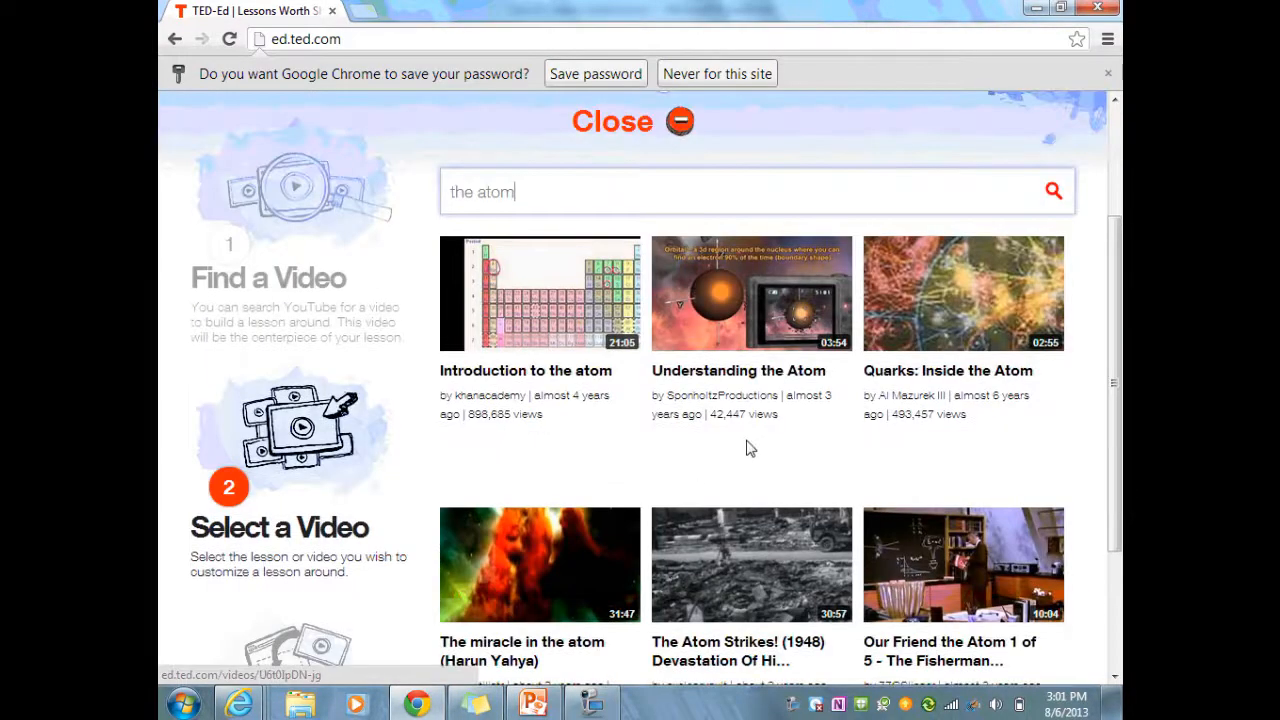
click(768, 305)
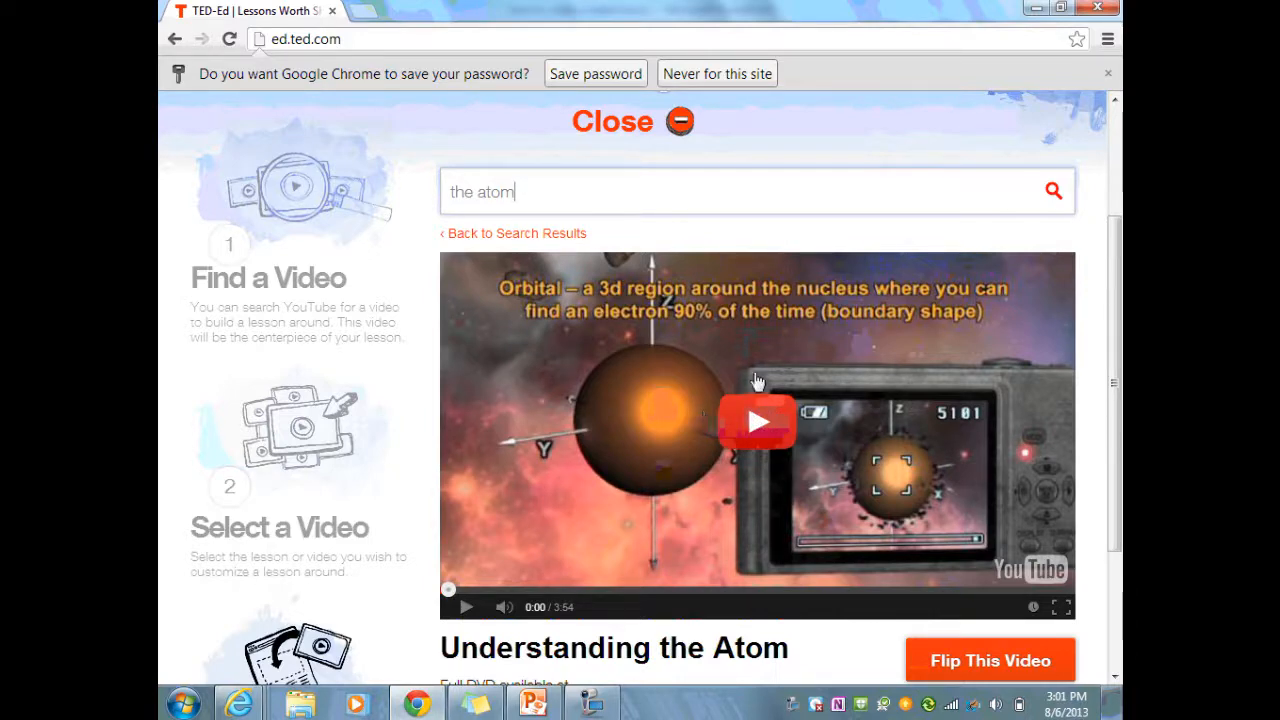
scroll(921, 537, down, 1)
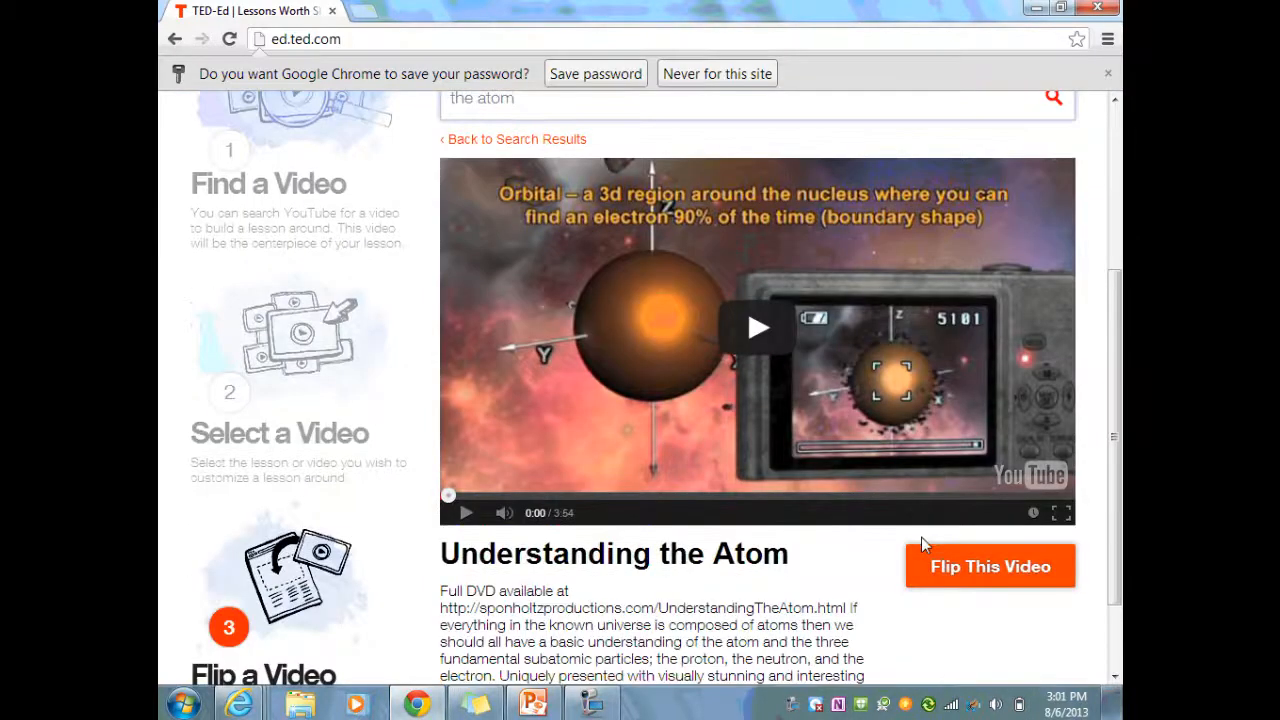
click(993, 572)
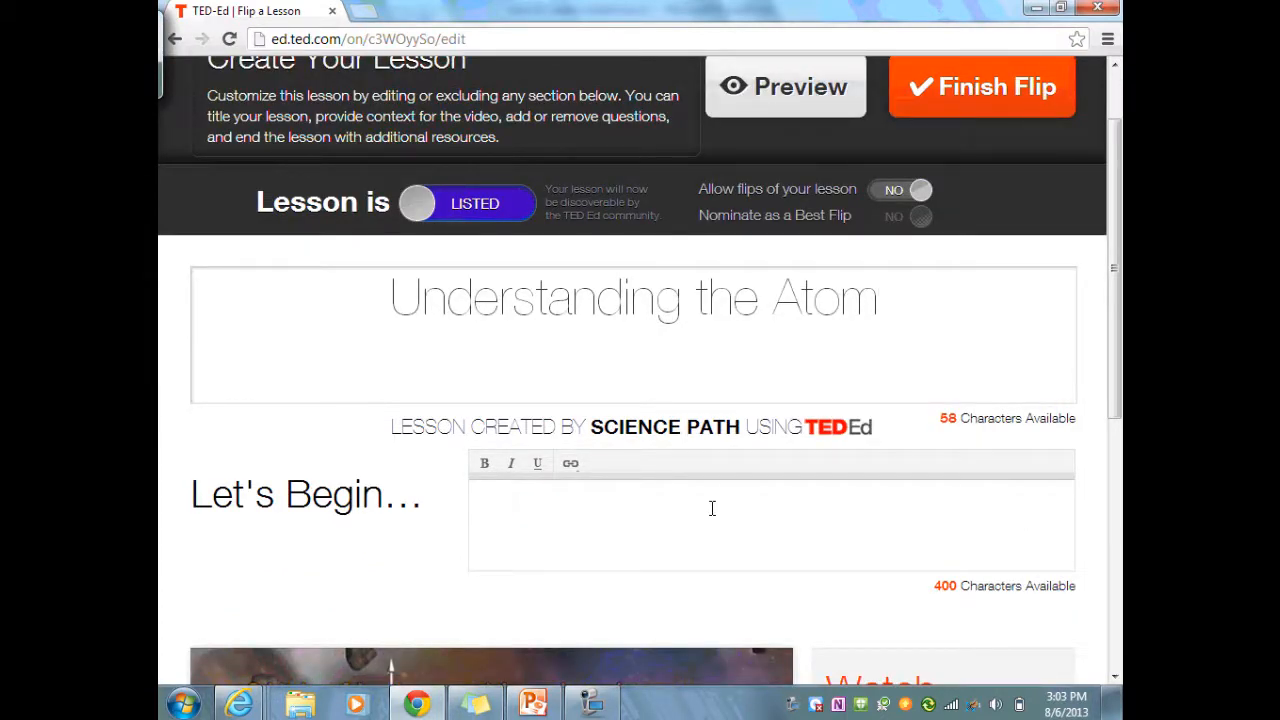
Step: Write the lesson's Let's Begin introduction as "In this lesson, you will learn about ....." and look at the link options
text(In this lesso)
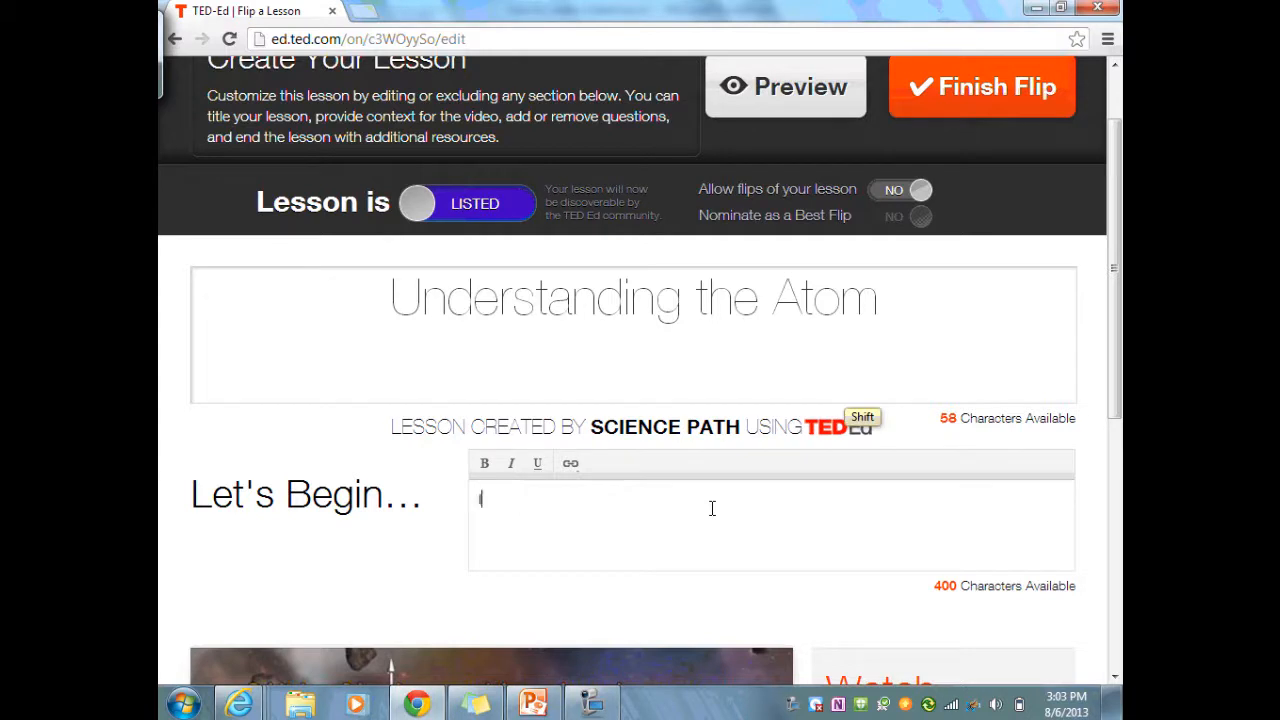
text(n)
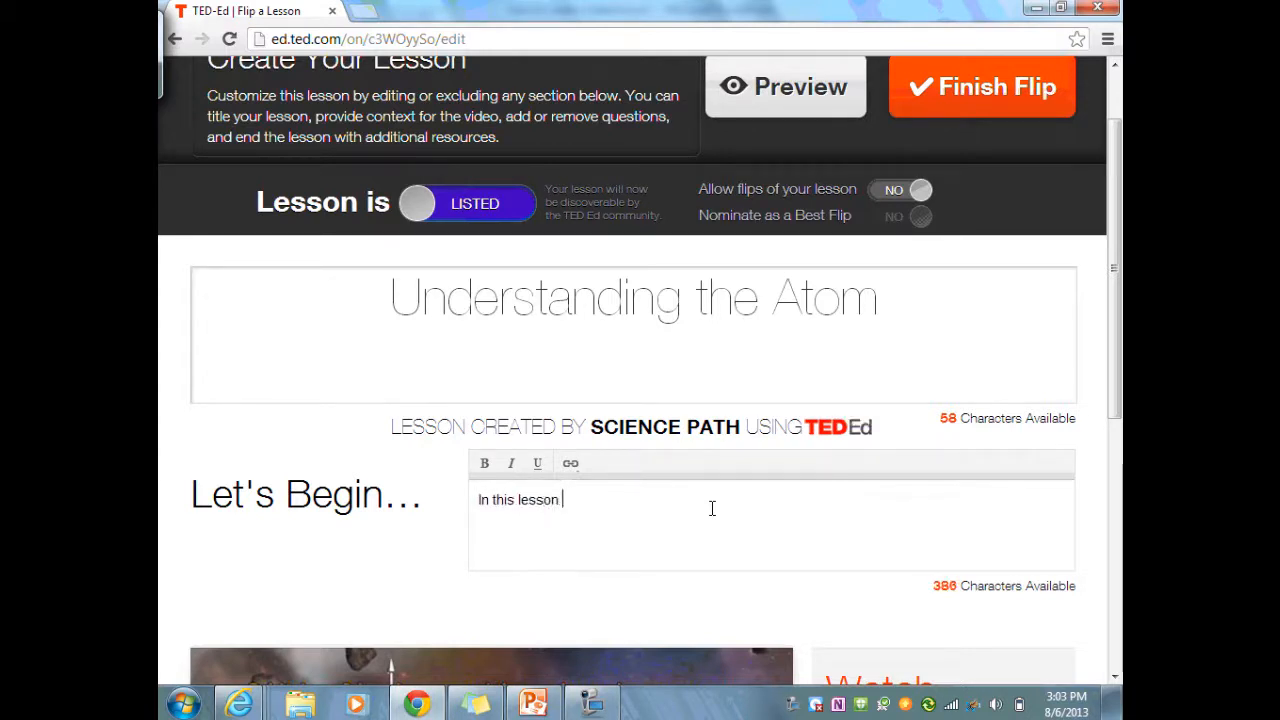
text(,  you will learn about ....)
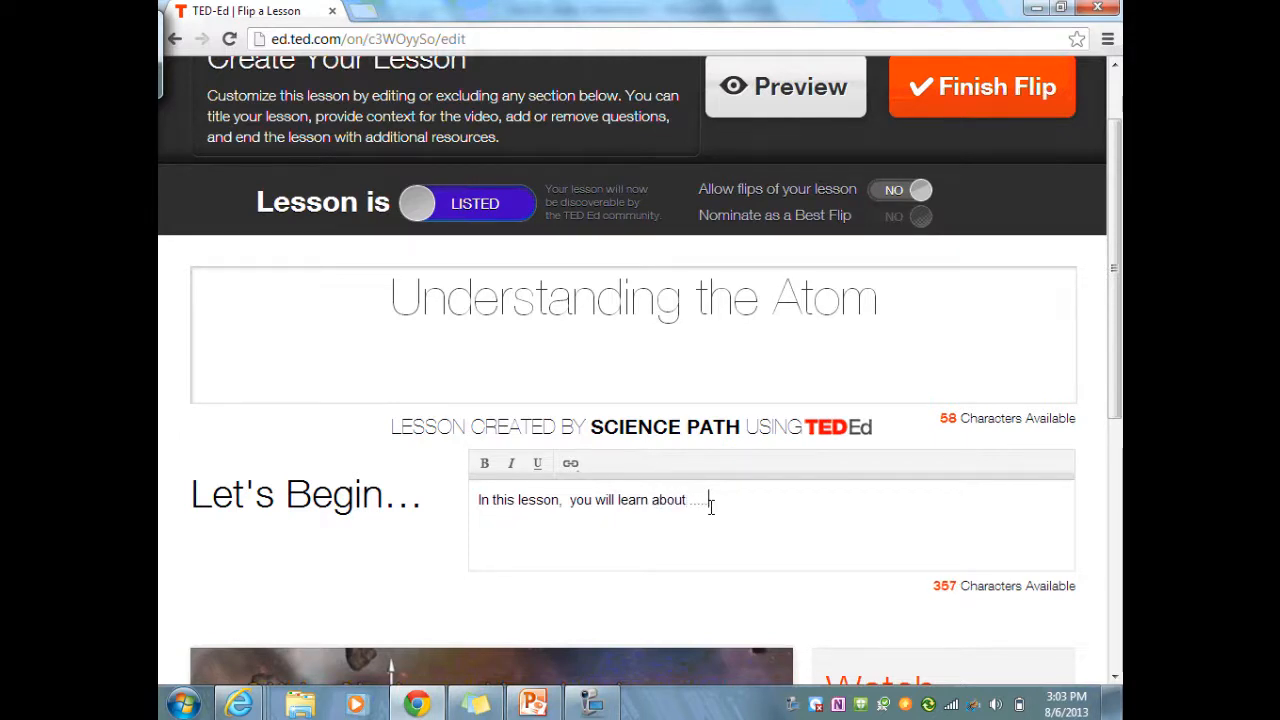
click(572, 472)
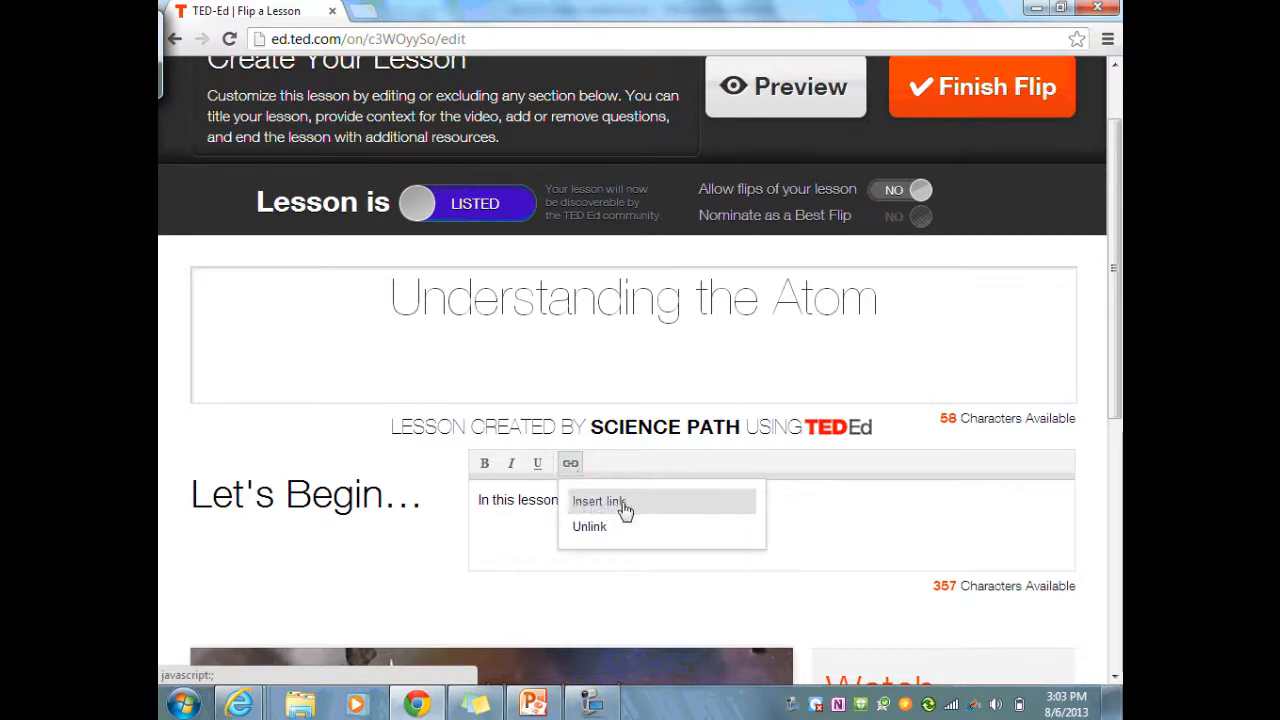
click(813, 509)
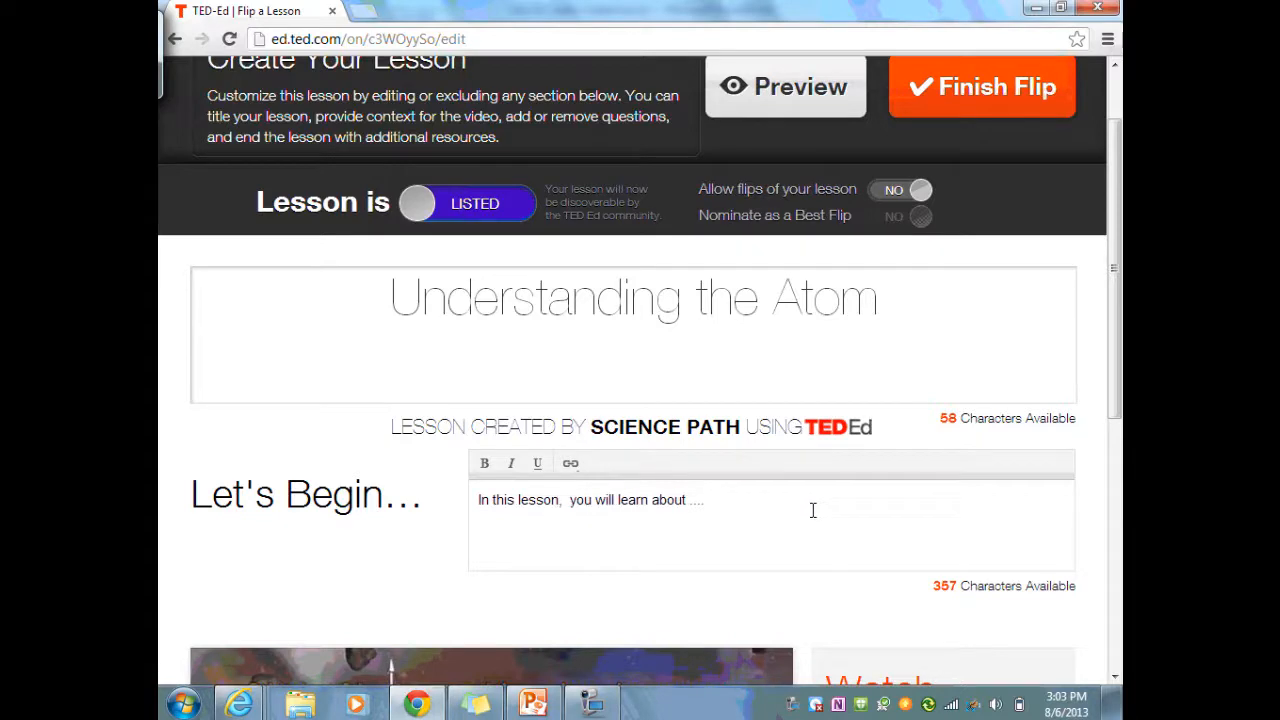
Step: Start a multiple choice question in the Think section with the text "What is an atom made of?"
scroll(813, 510, down, 4)
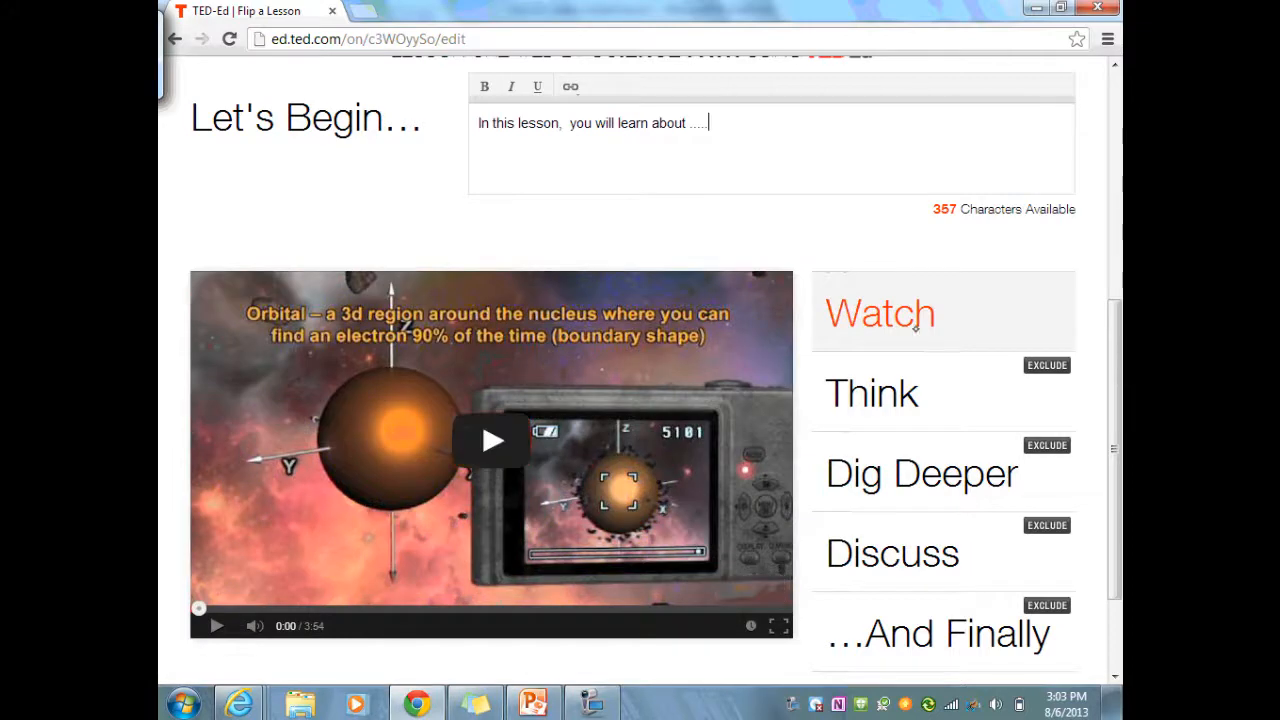
click(878, 402)
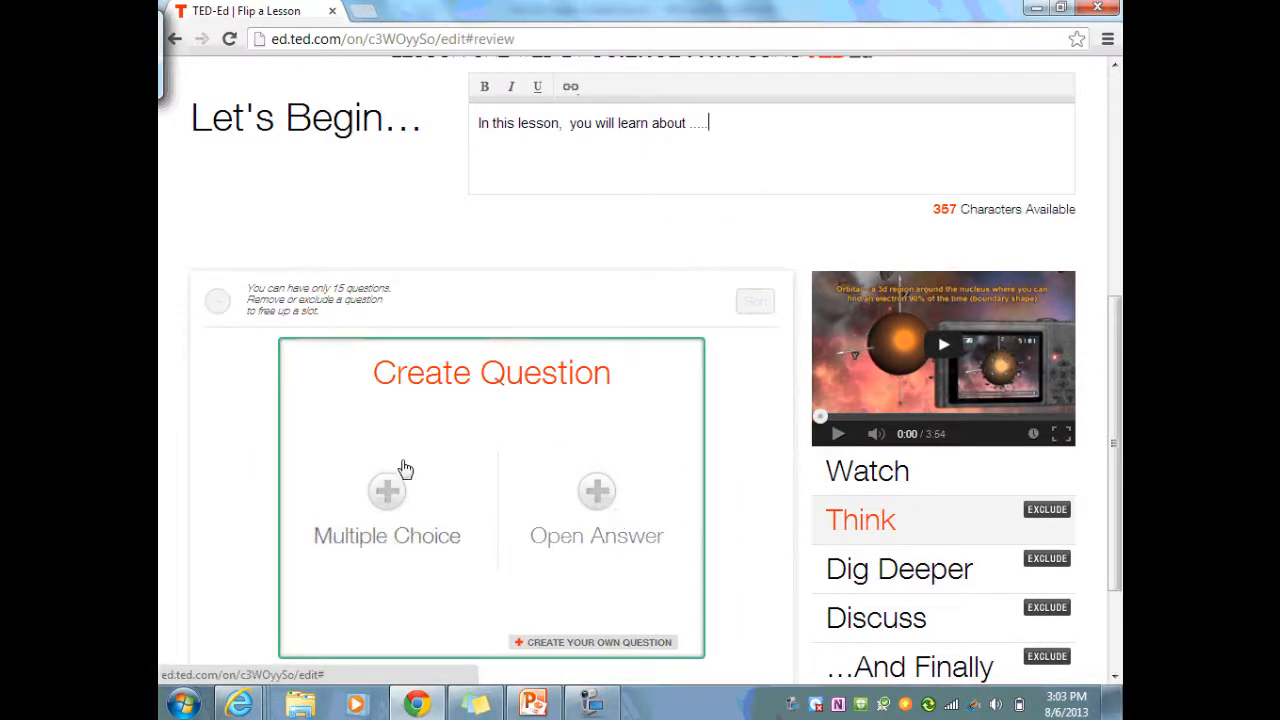
click(390, 500)
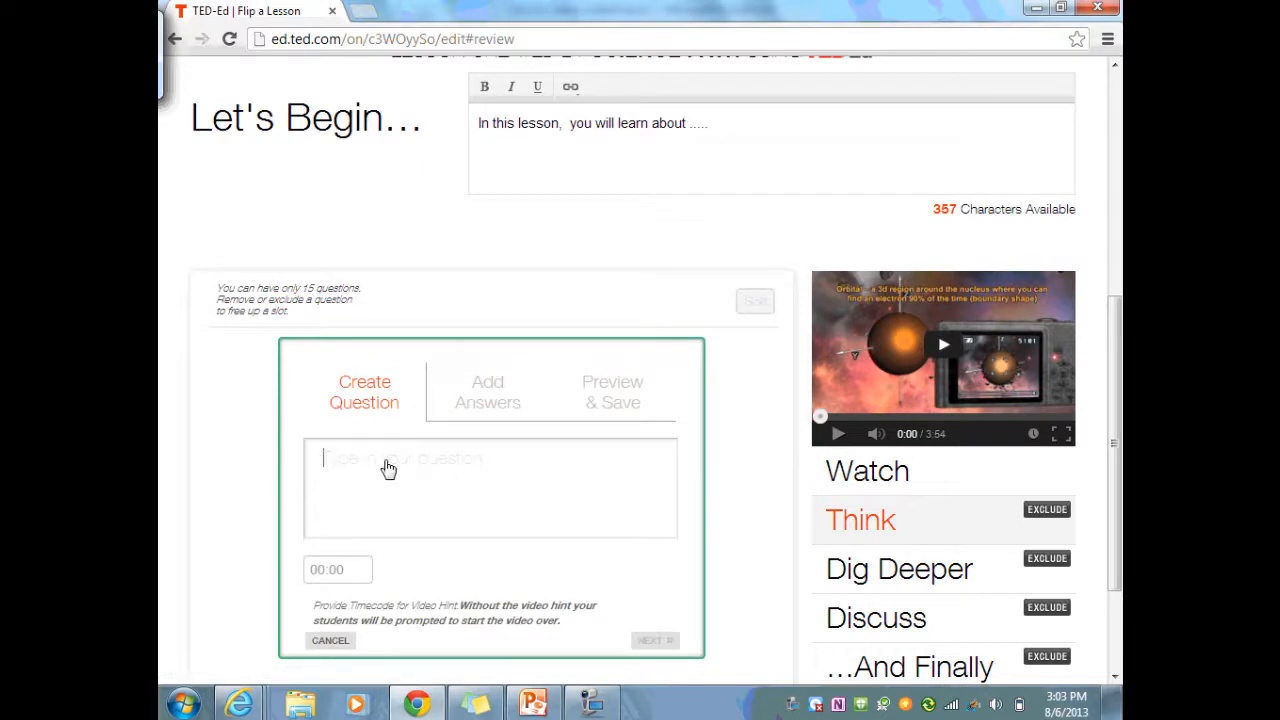
text(What is an atom made of?)
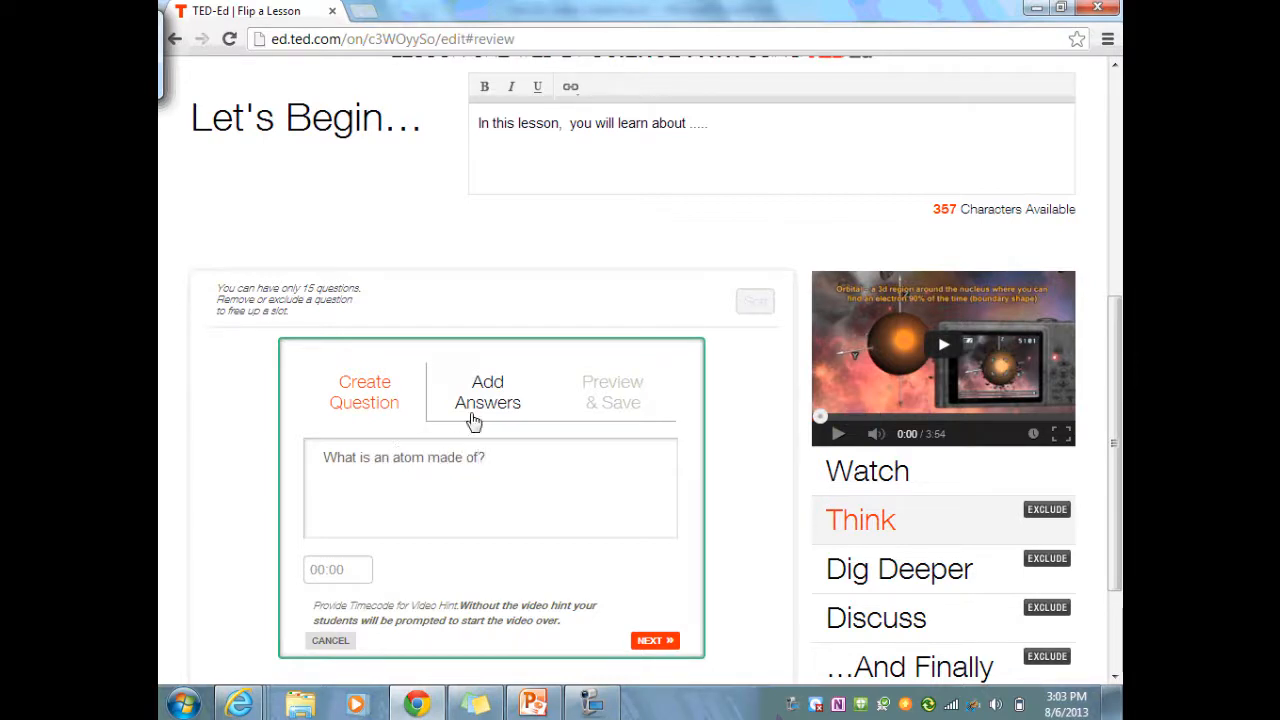
Step: Add the answers "protons", "electrons", "neutrons" and "all of the above", marking "all of the above" as correct
click(505, 410)
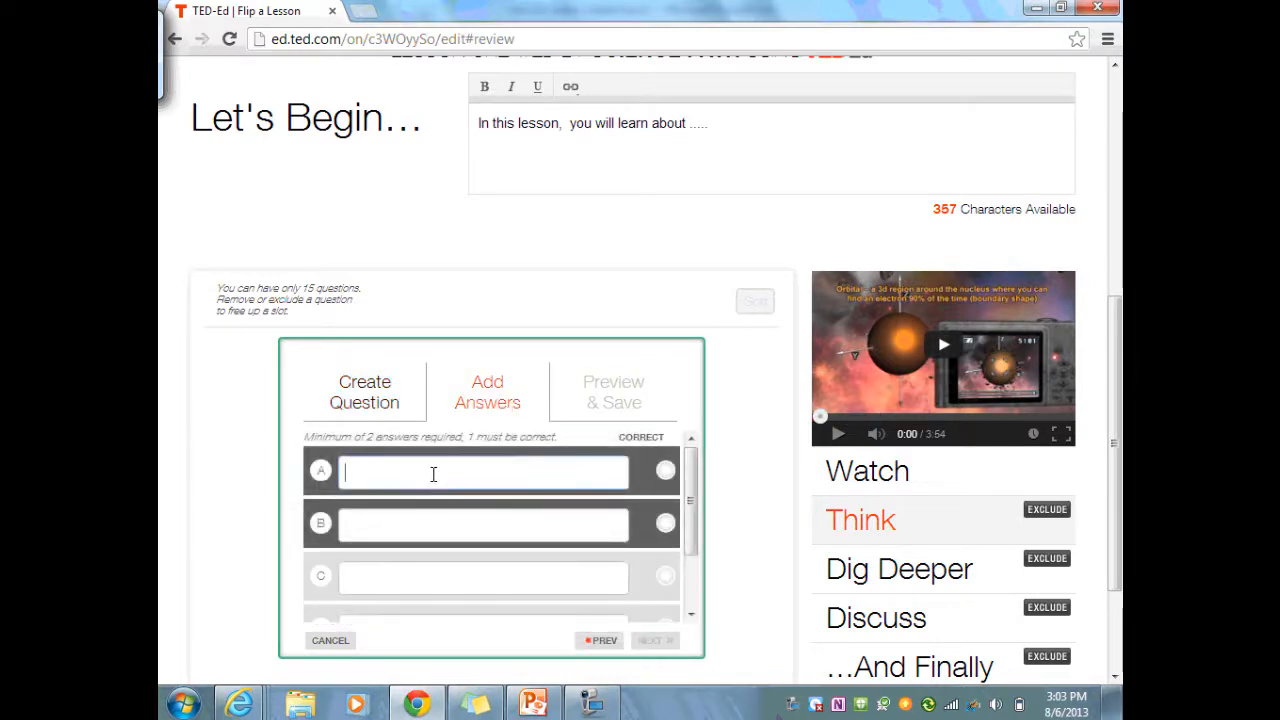
text(protons)
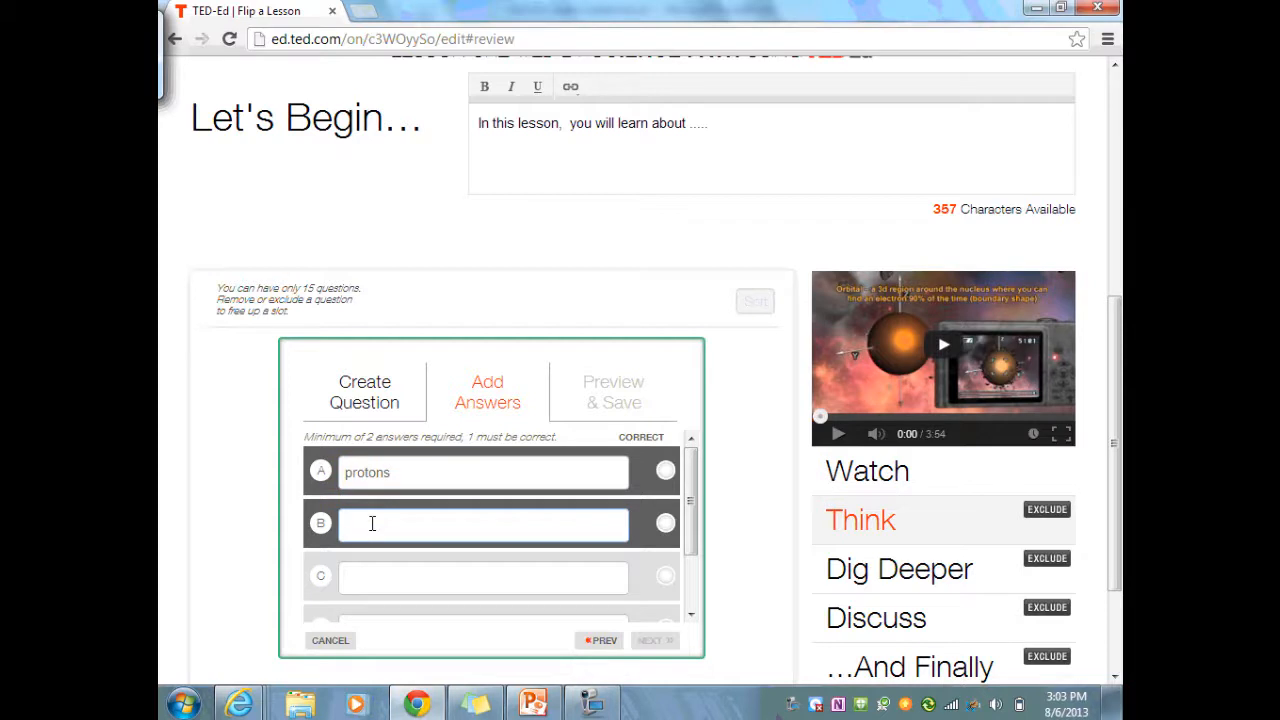
text(electrons)
click(460, 578)
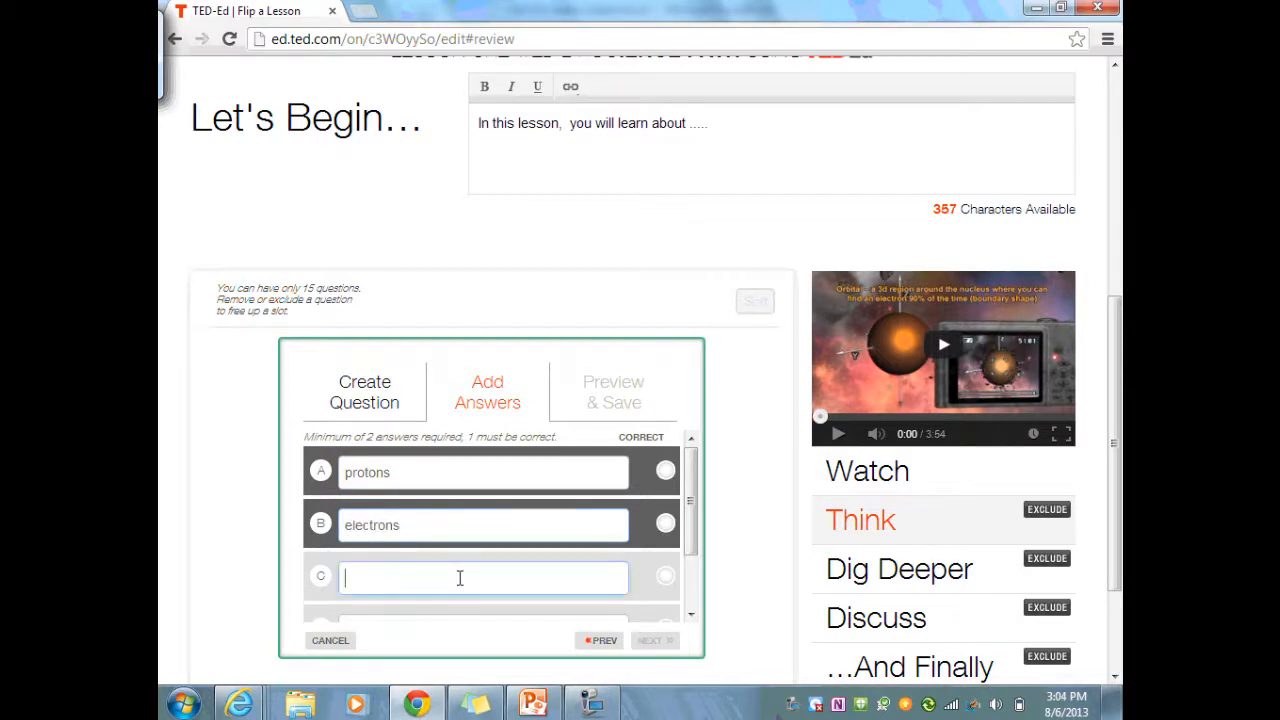
text(neutrons)
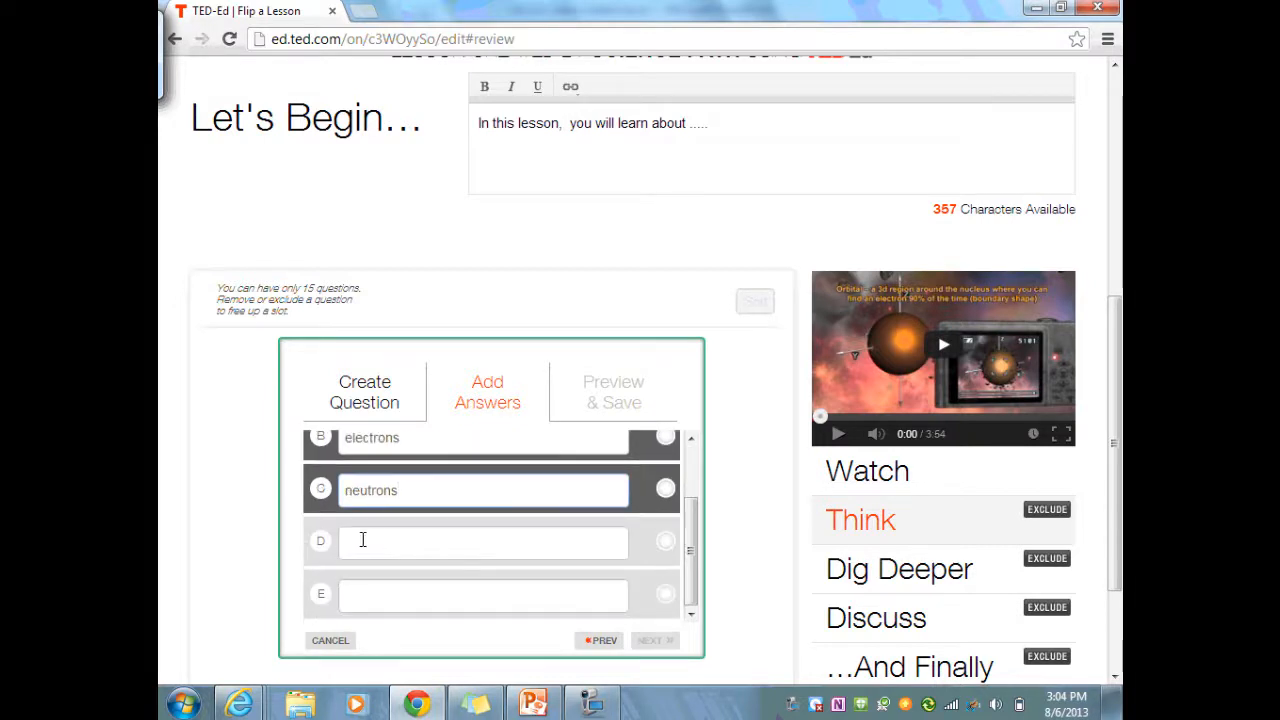
click(361, 538)
text(all of the above)
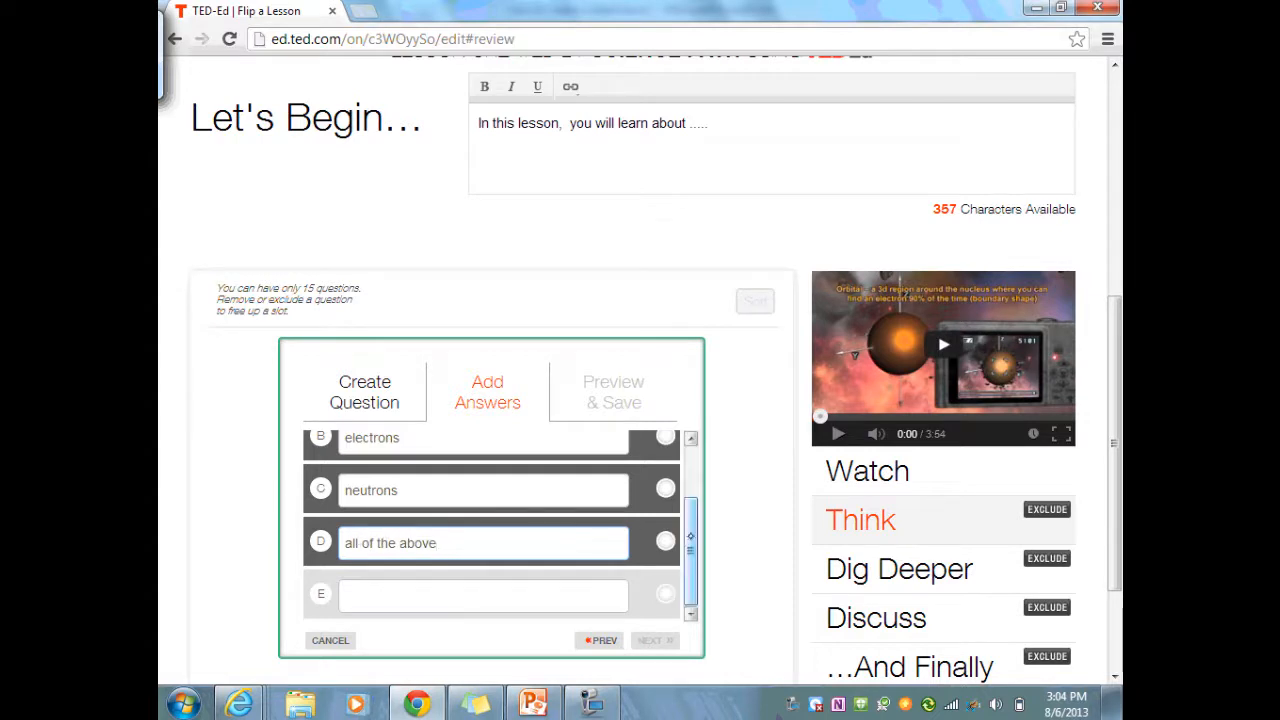
click(665, 541)
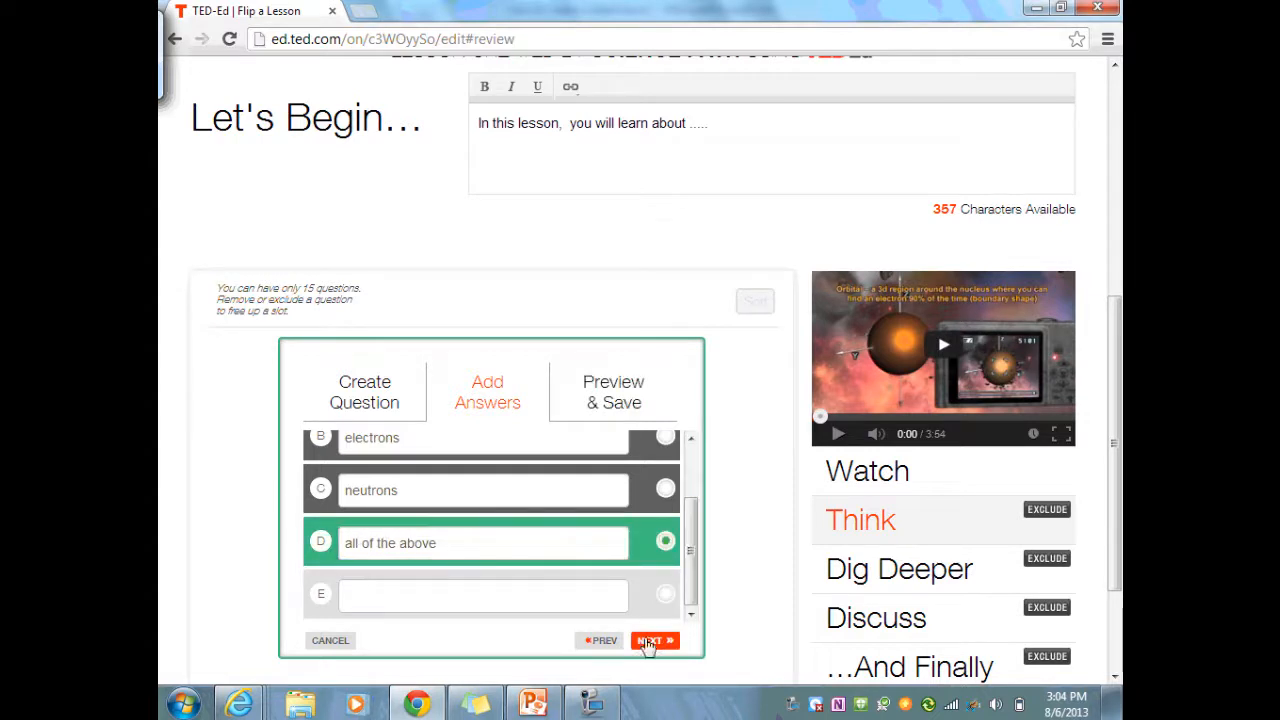
Step: Preview the multiple choice question, recheck its question text and answers, and save it
click(656, 645)
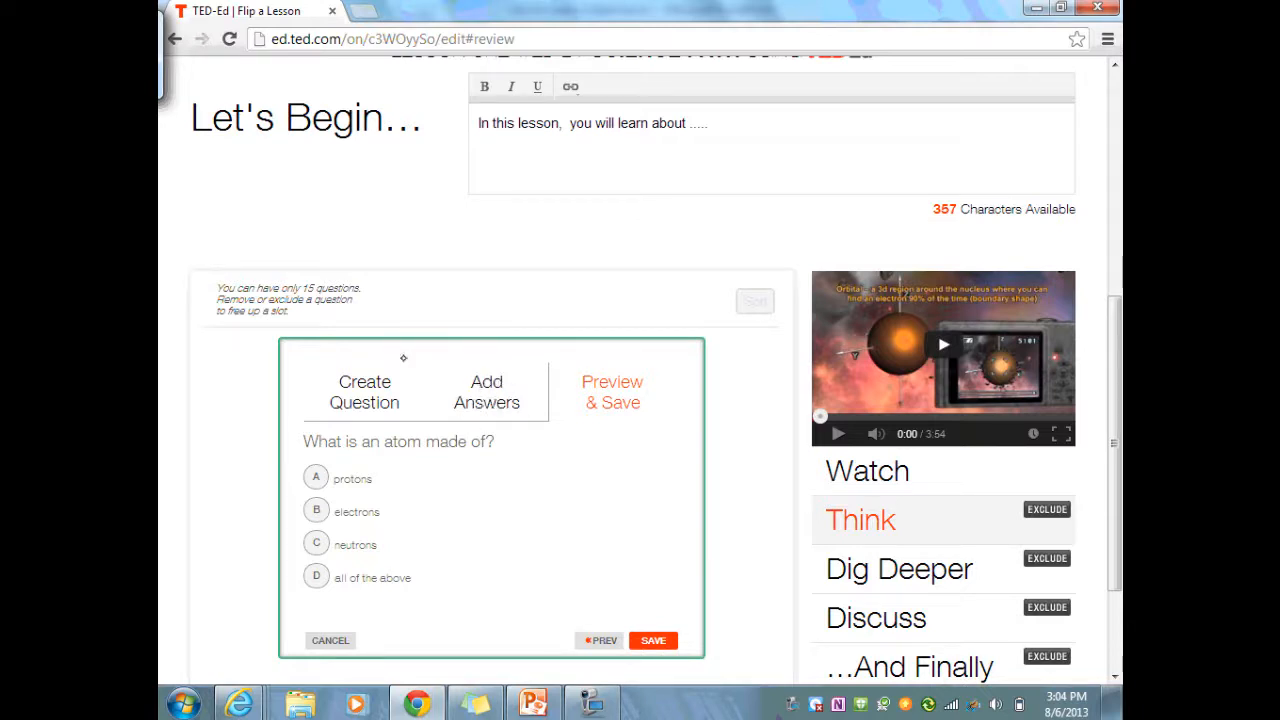
click(365, 403)
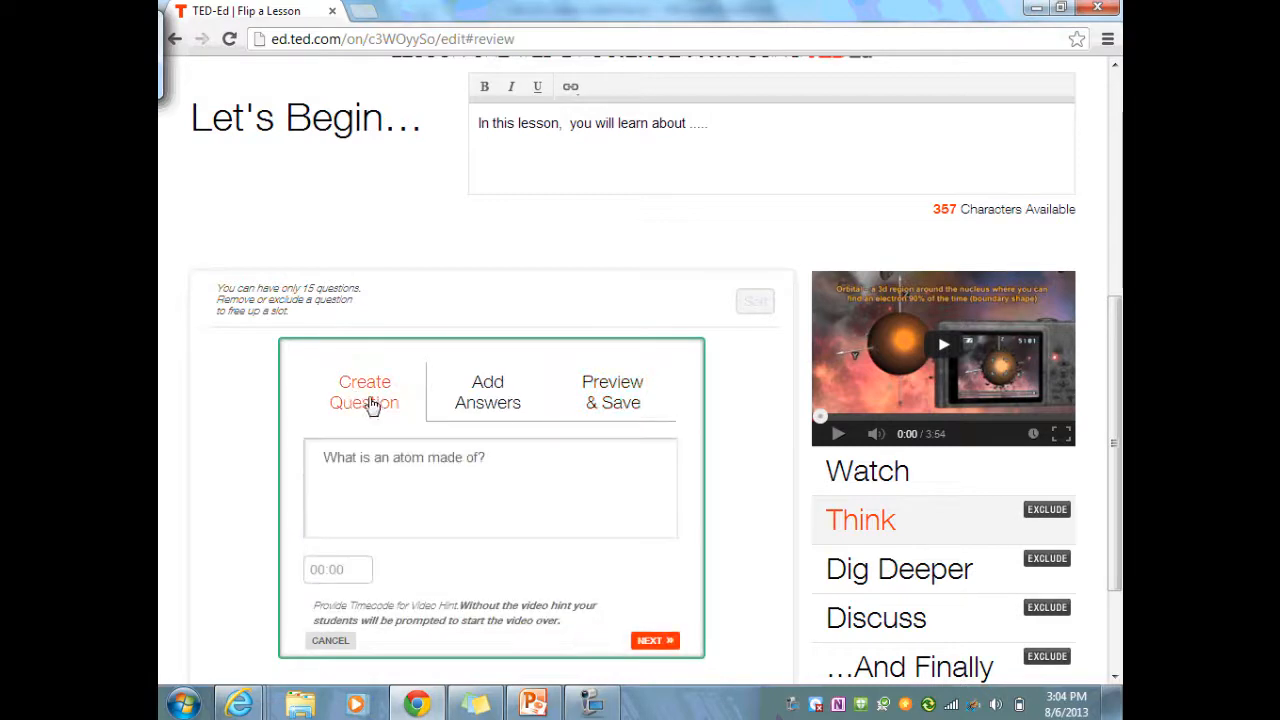
click(484, 398)
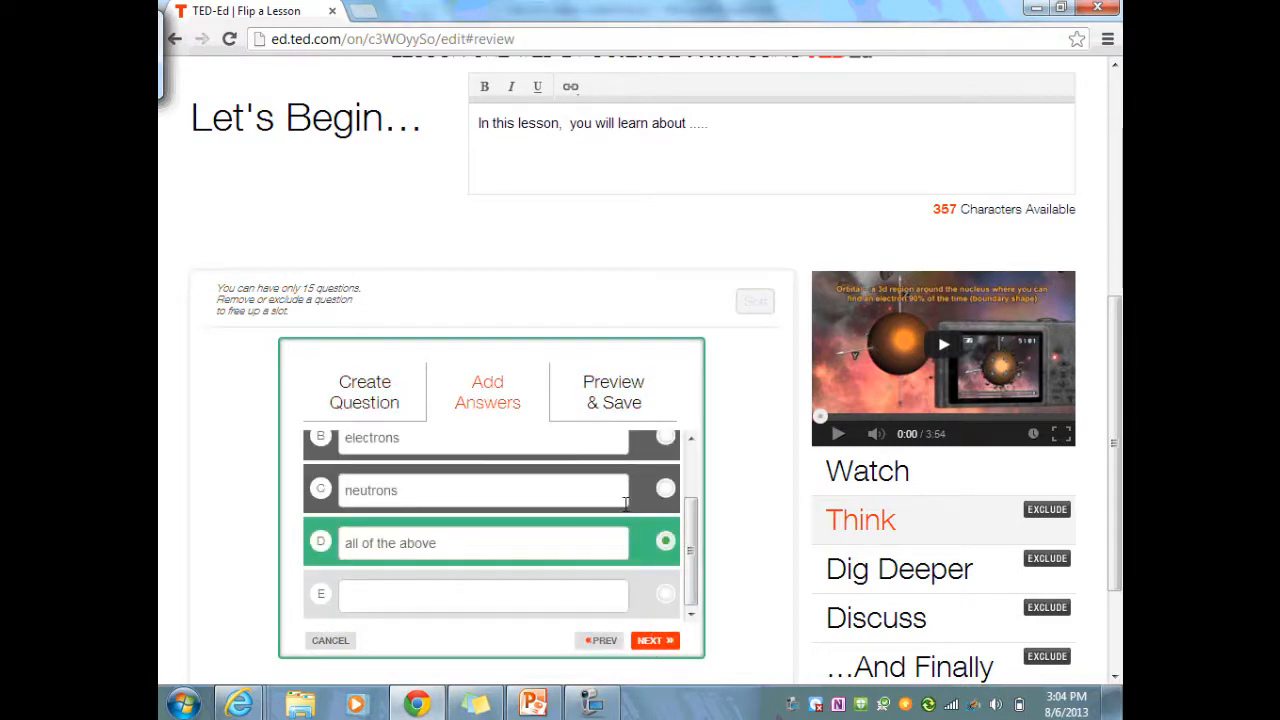
click(608, 397)
click(658, 638)
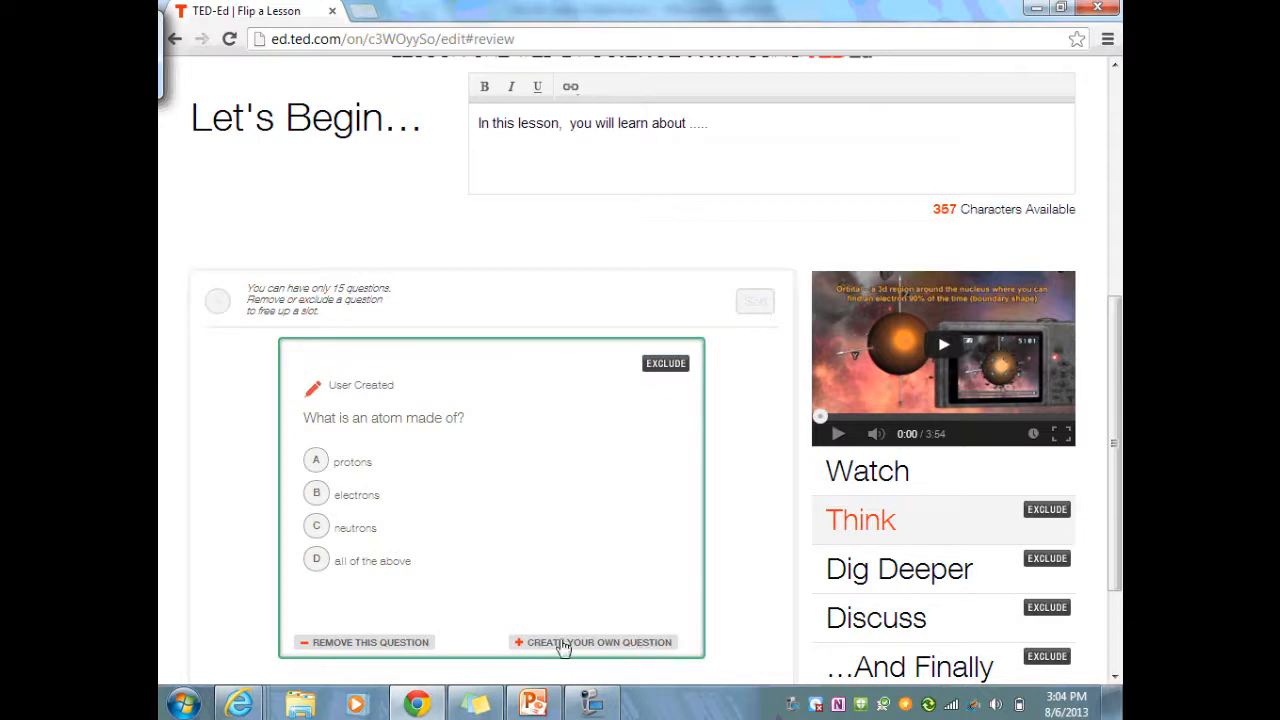
Step: Add a second question slot to the Think section and try to sort the questions
click(558, 648)
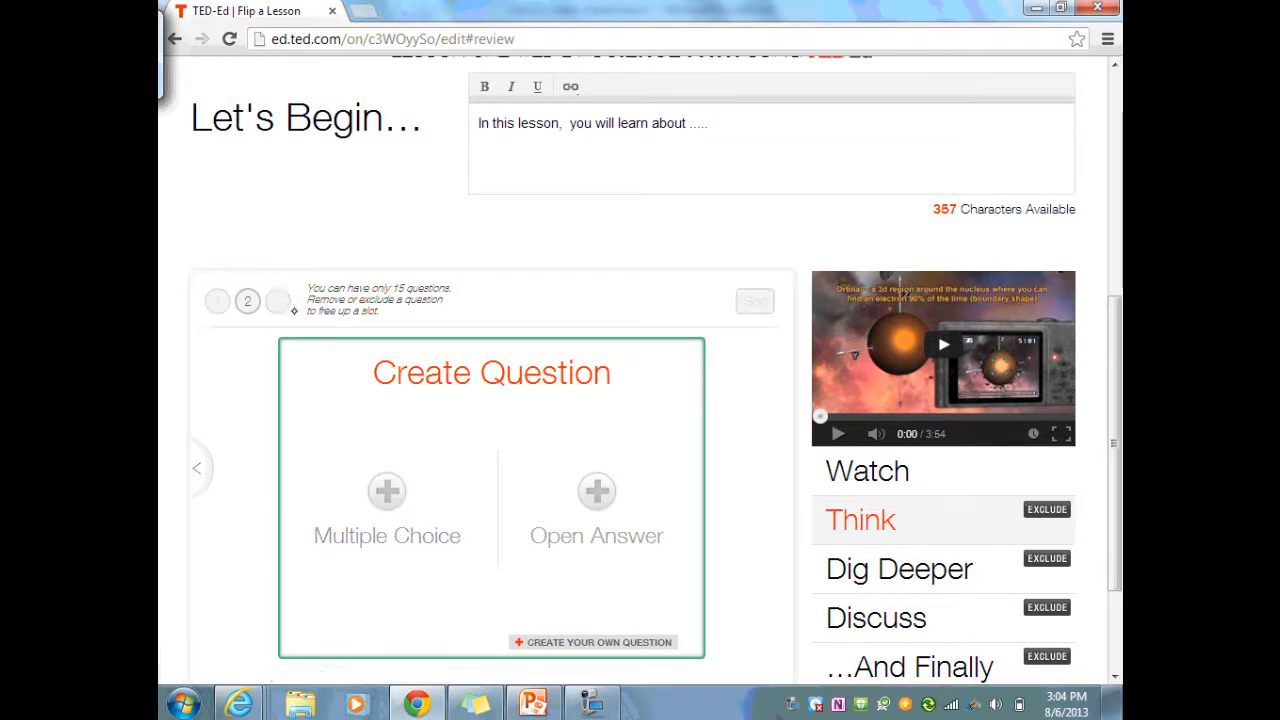
click(756, 305)
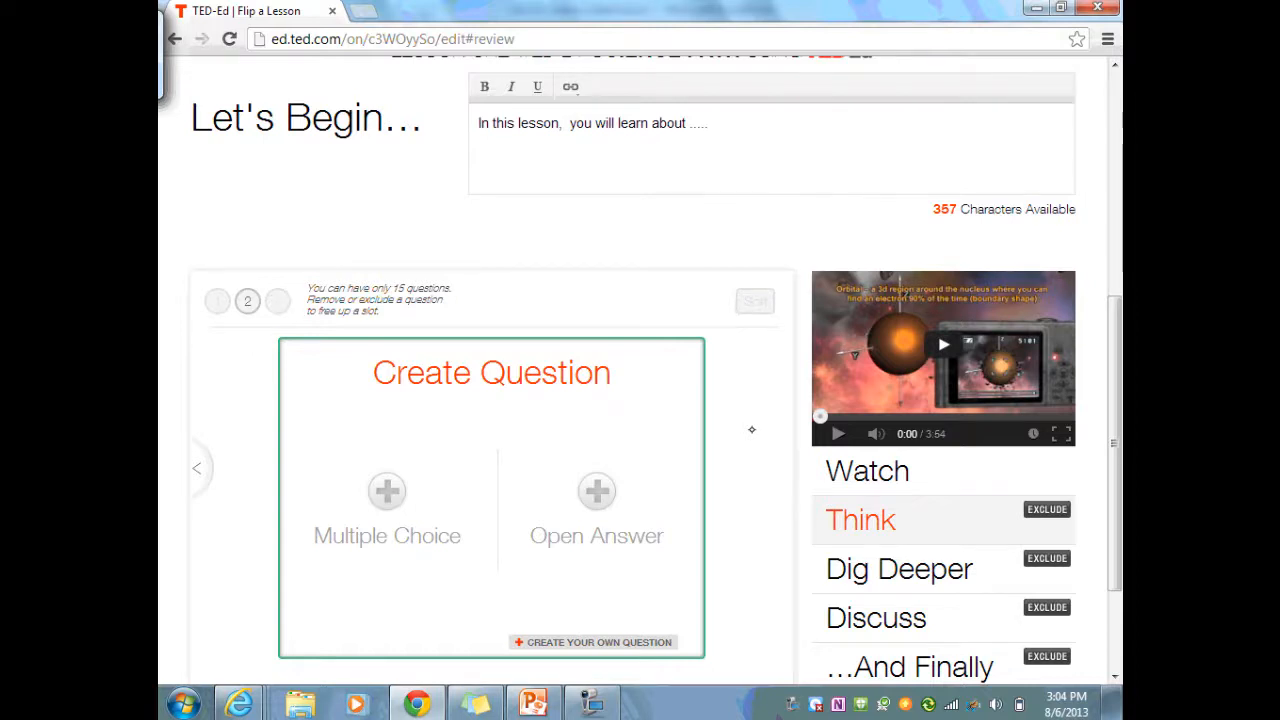
Step: Write "Here is a website where you can get some practice" in the lesson's ...And Finally section
scroll(752, 429, down, 3)
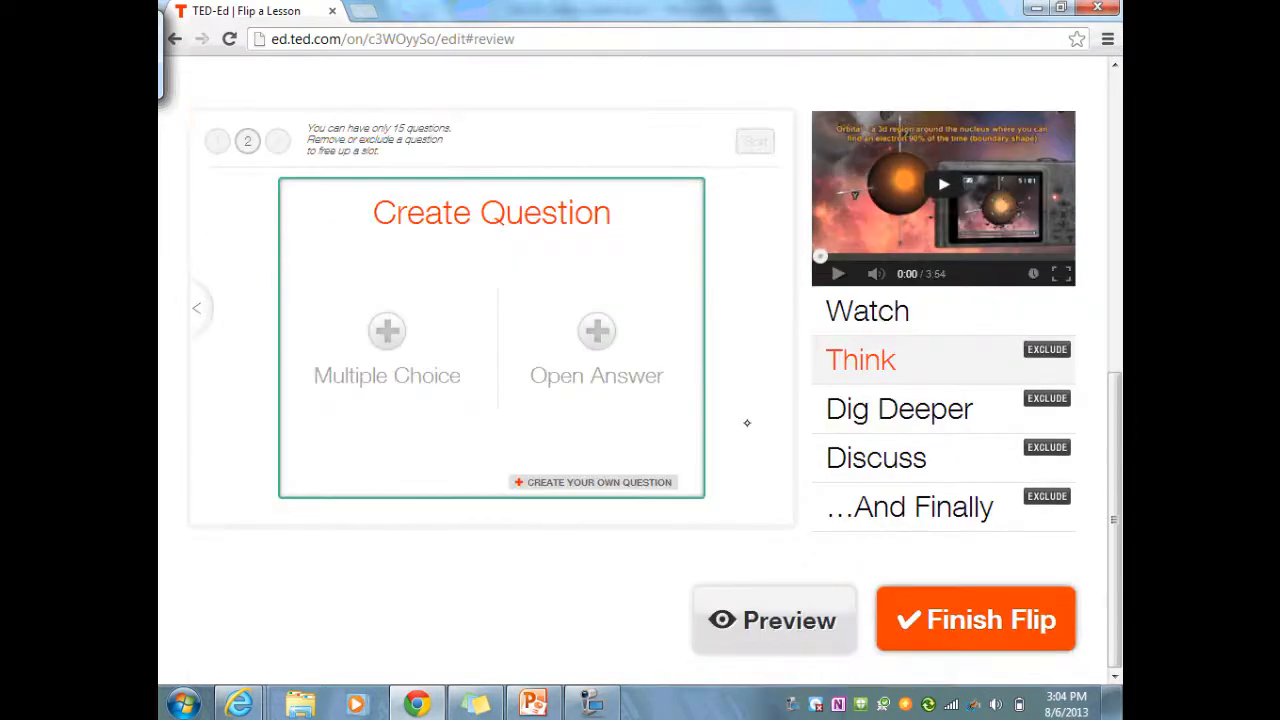
click(947, 510)
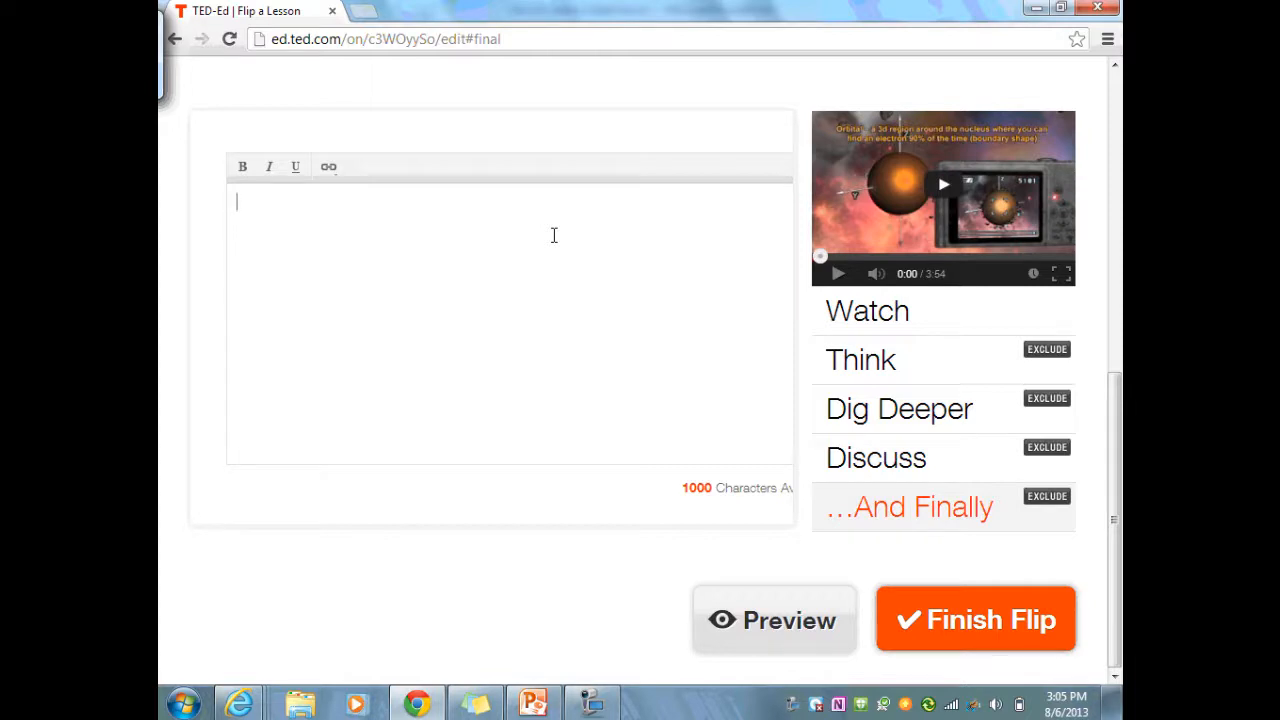
text(Here is a website wher)
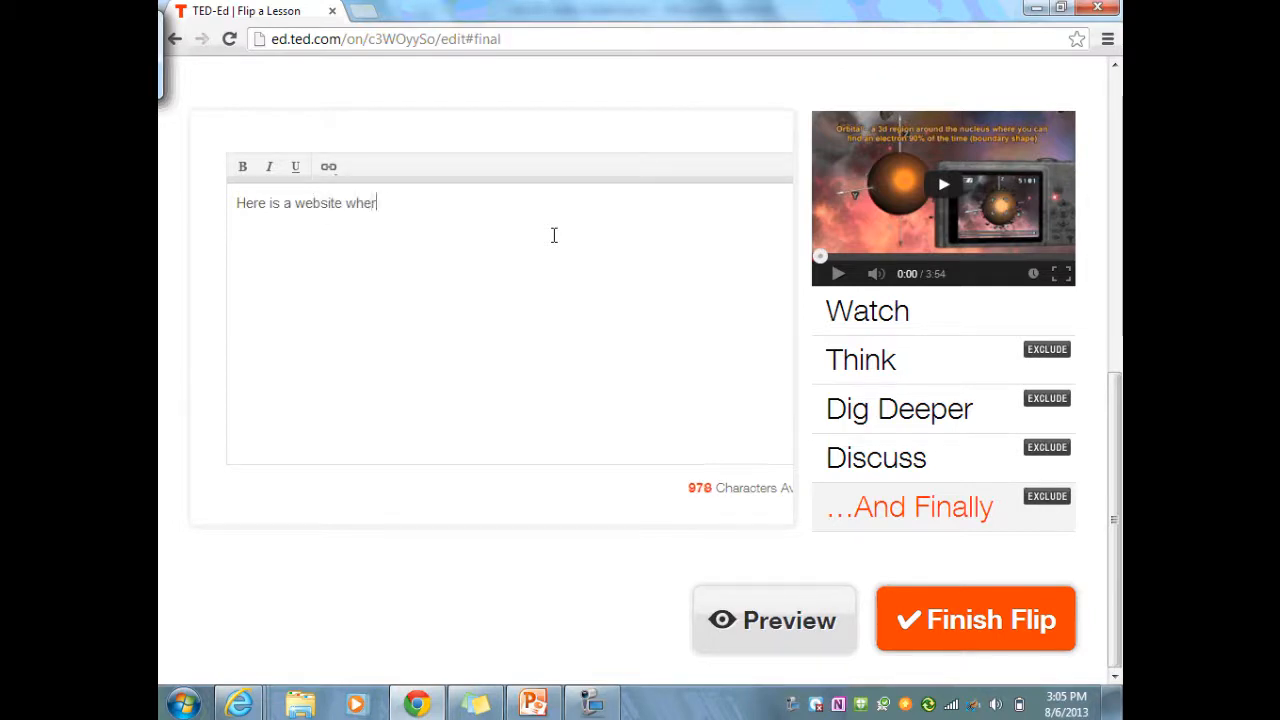
text(e you can get s)
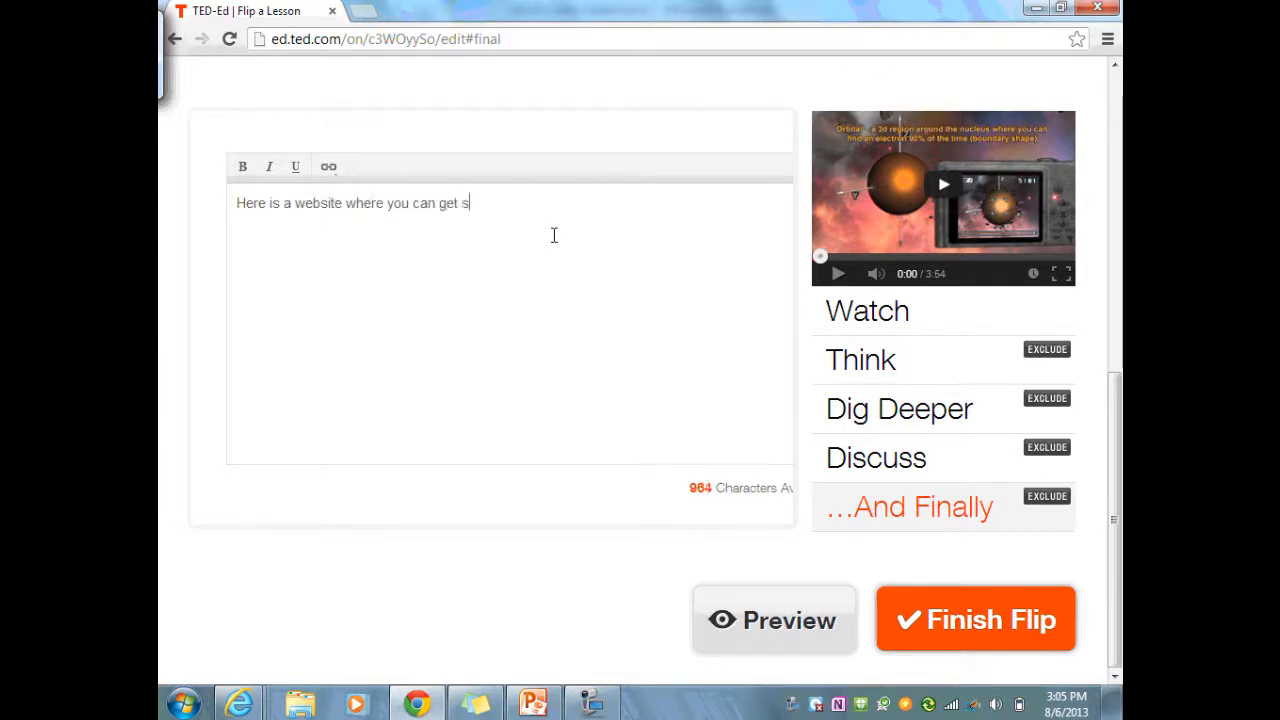
text(ome practice)
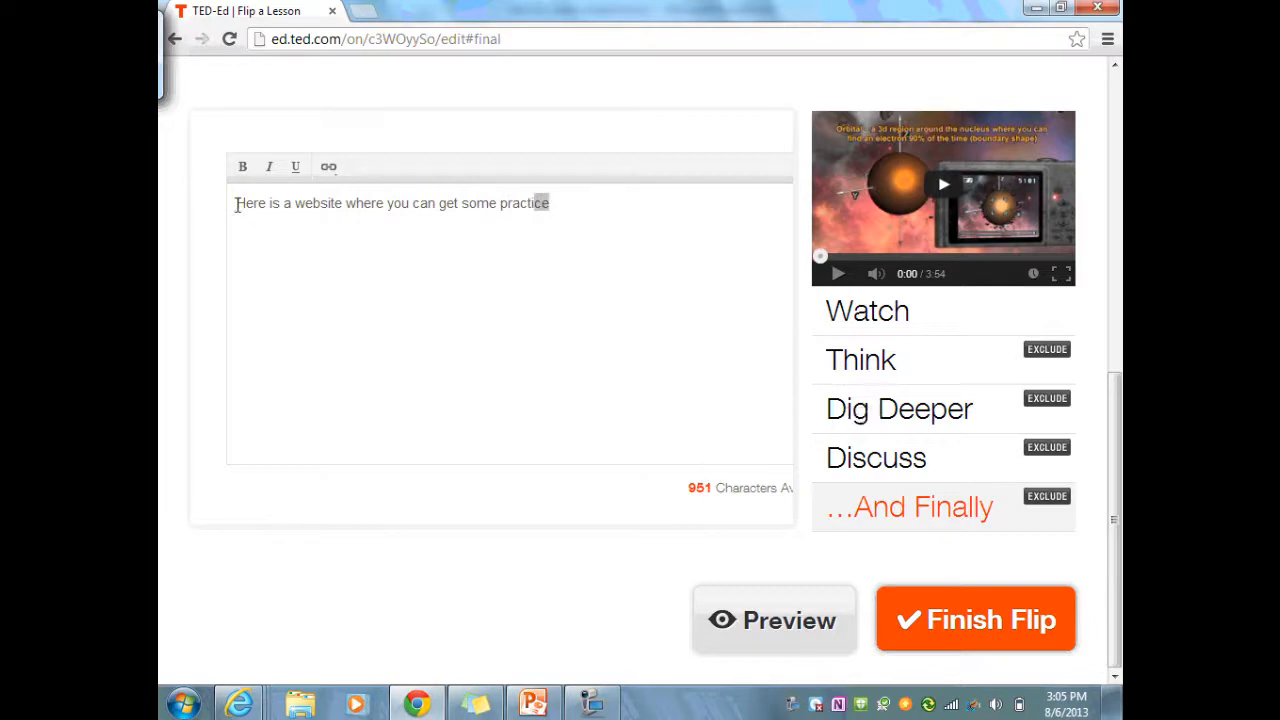
drag(296, 203, 343, 204)
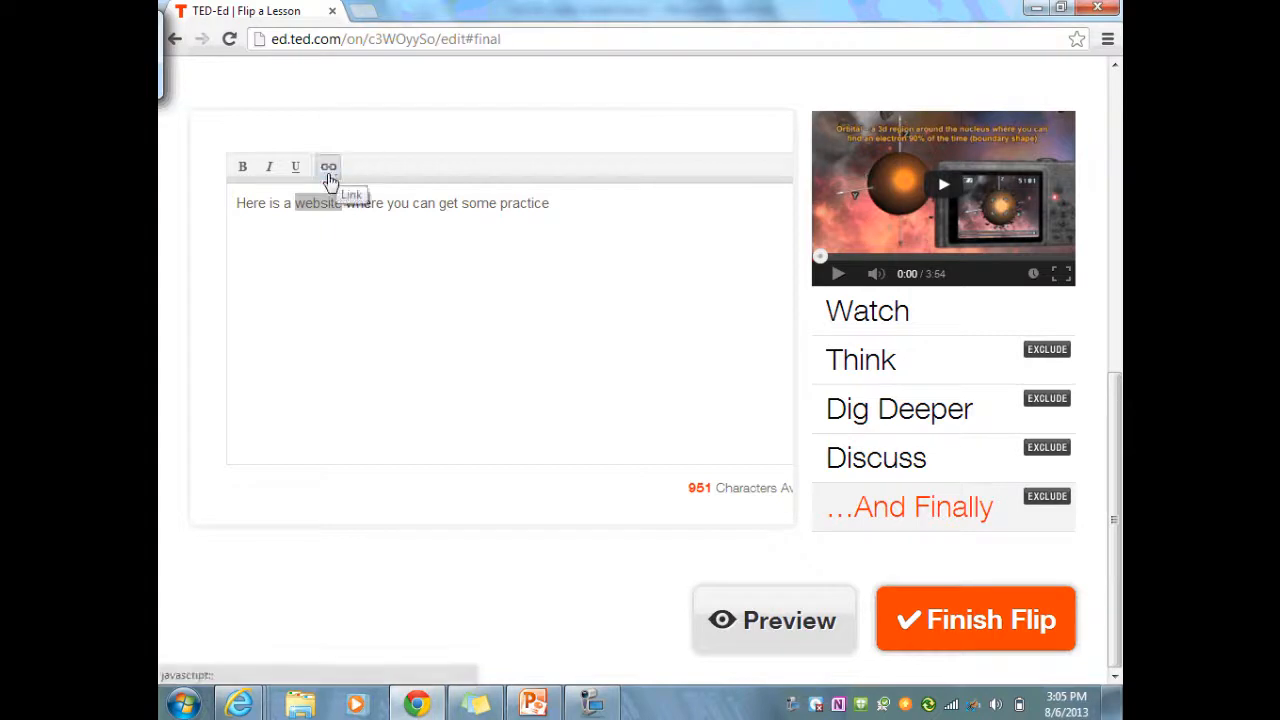
click(330, 171)
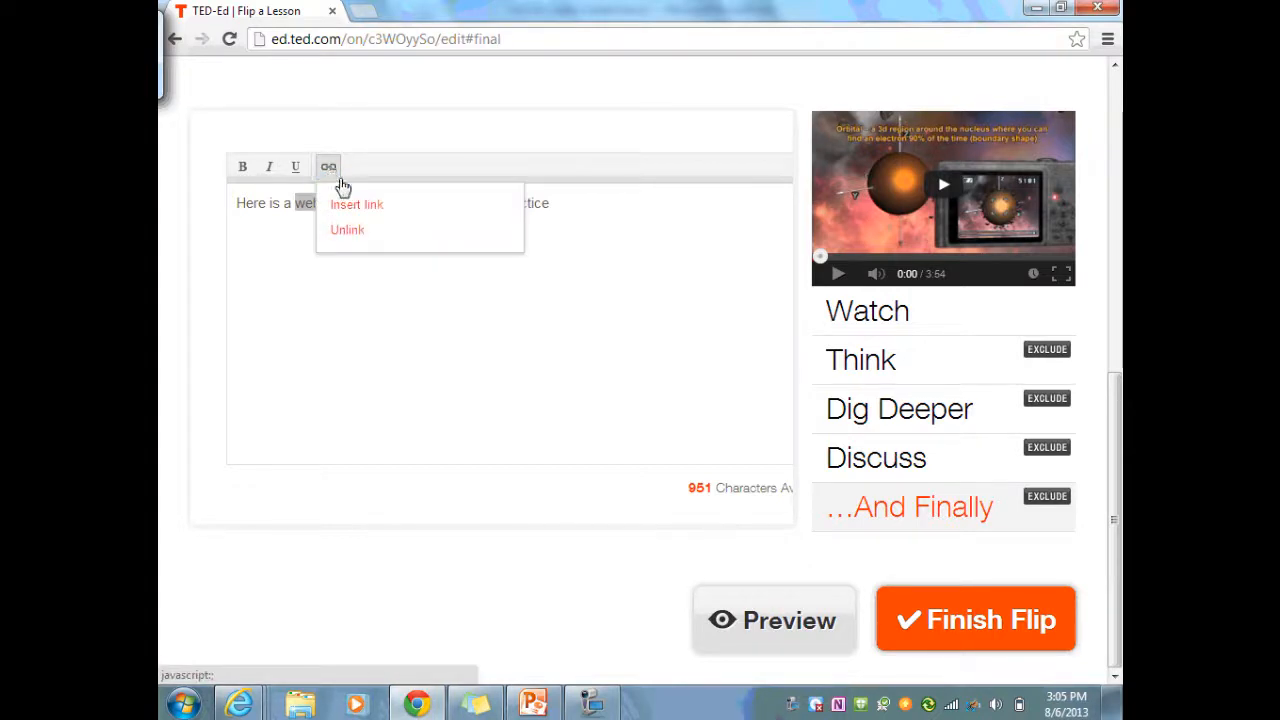
click(373, 212)
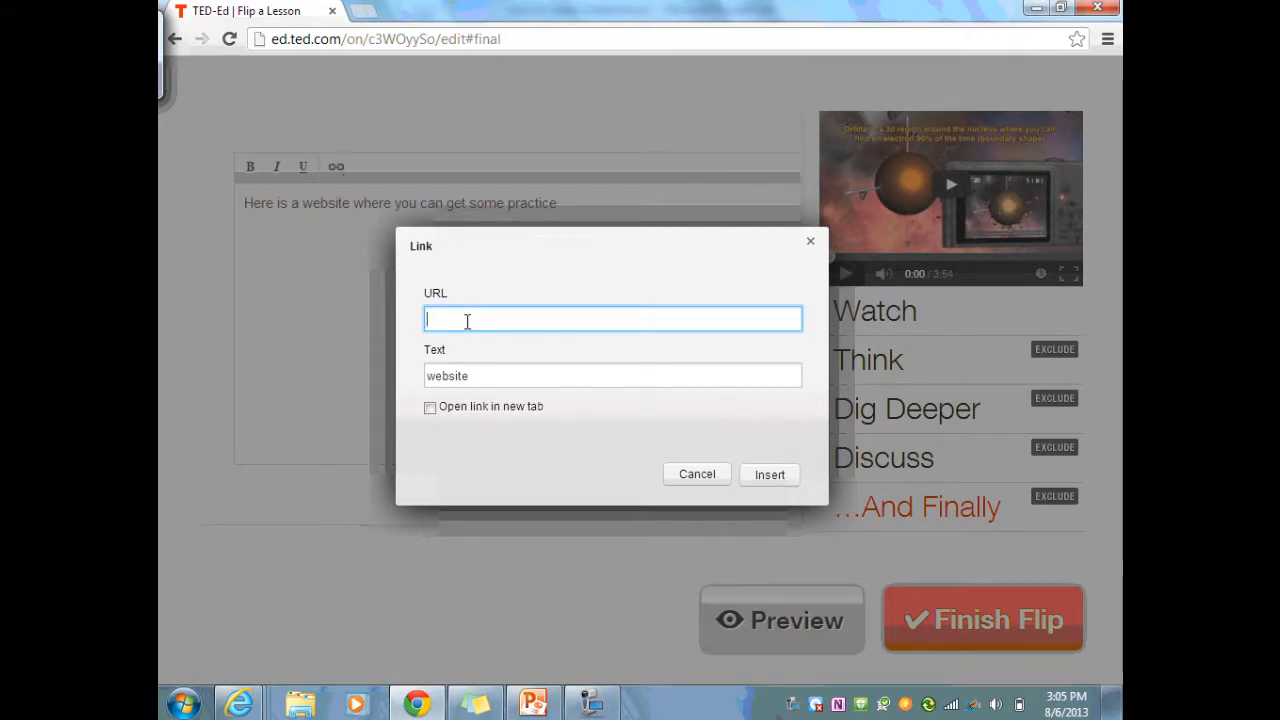
text(www)
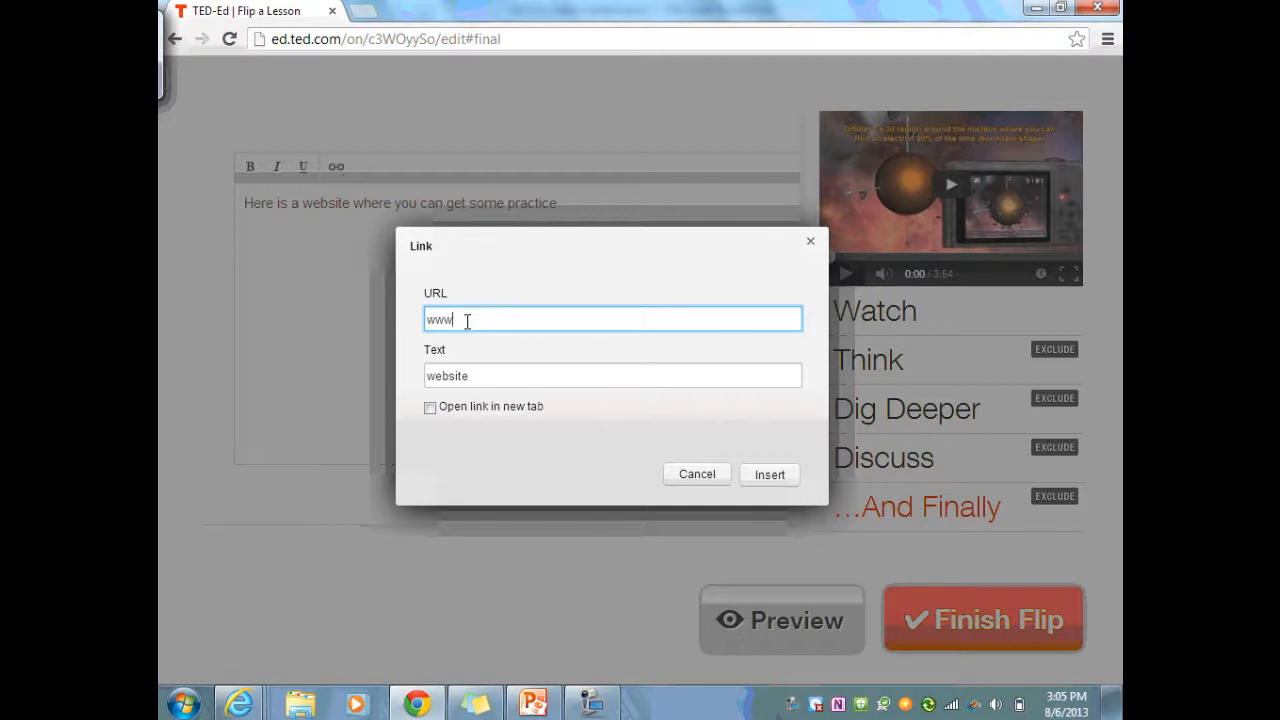
text(.google.com)
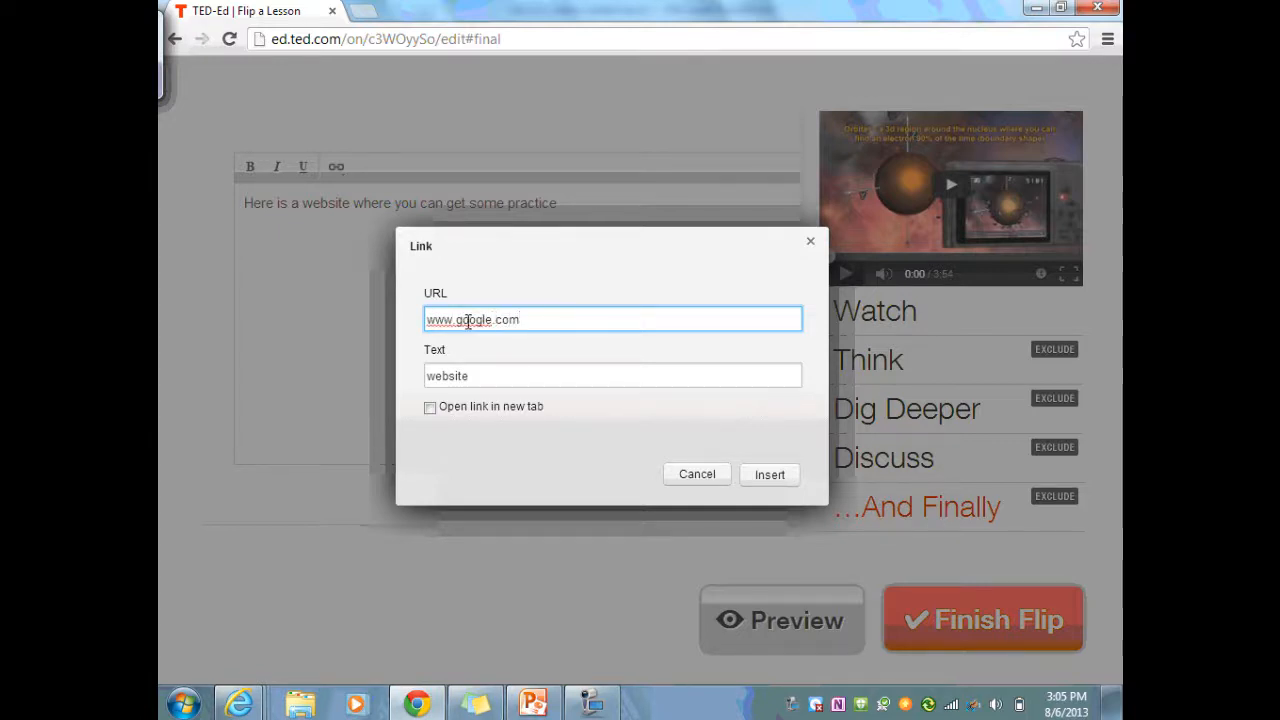
click(479, 375)
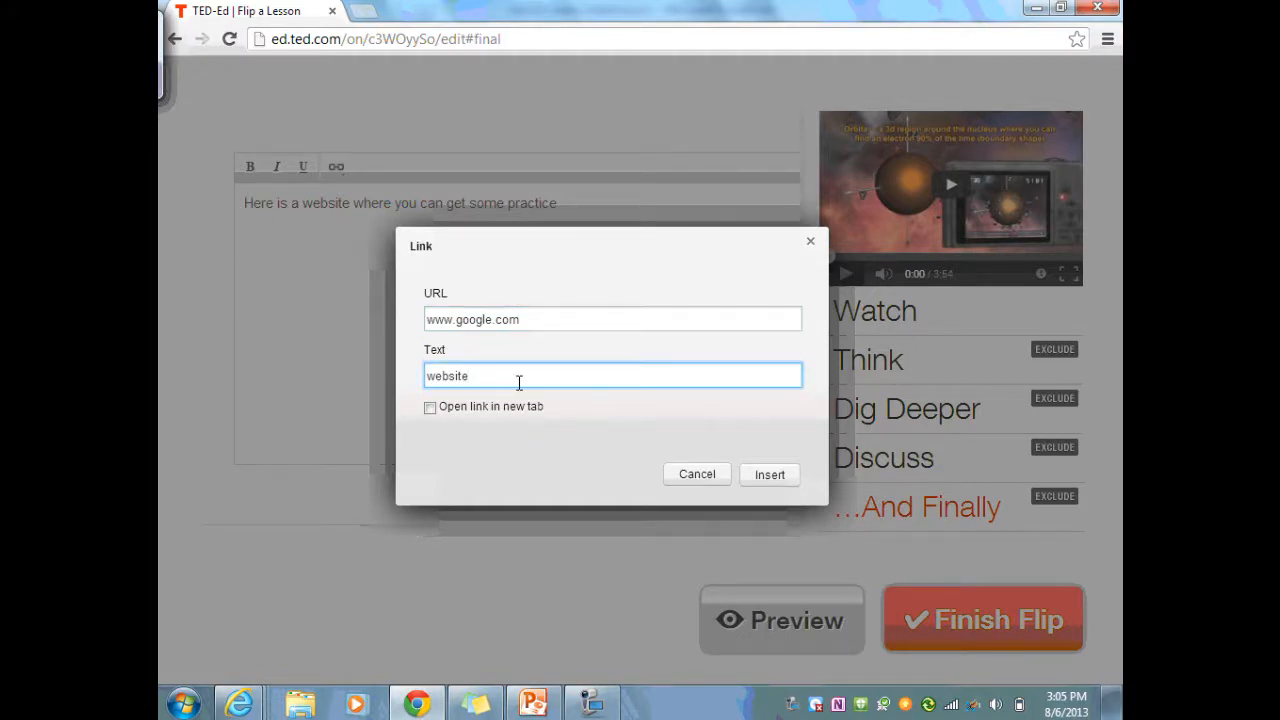
click(431, 410)
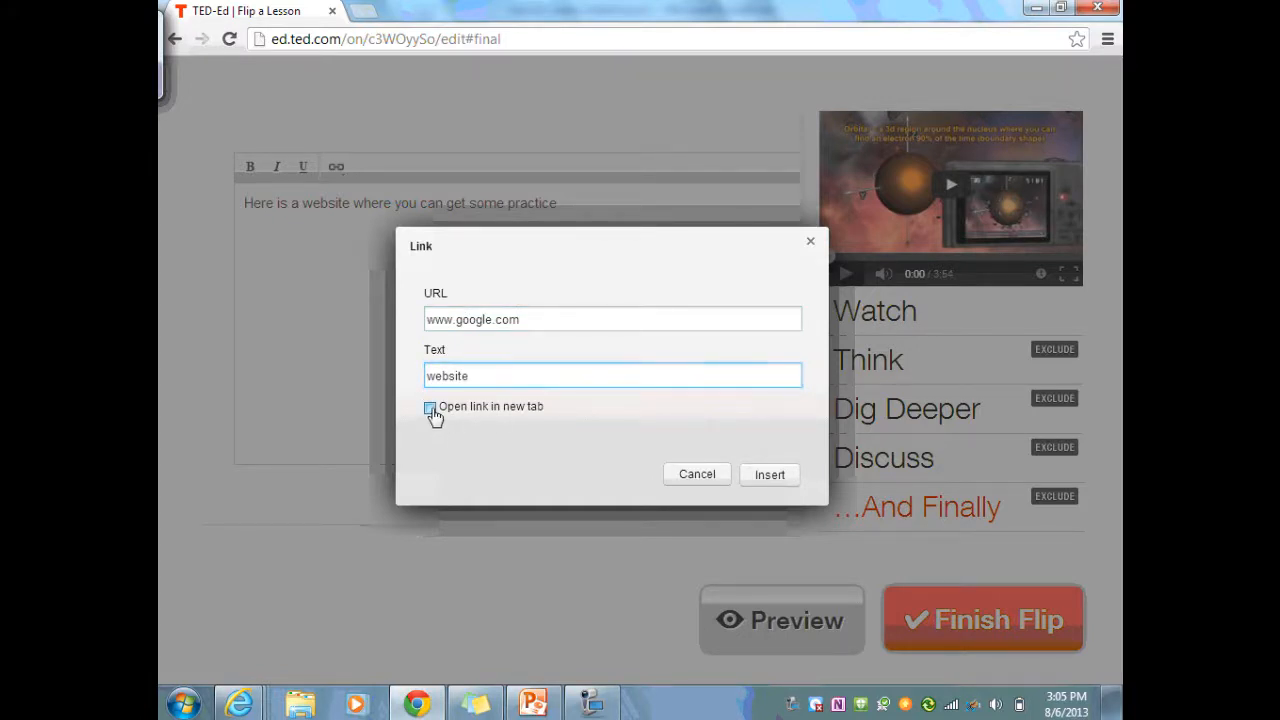
click(778, 480)
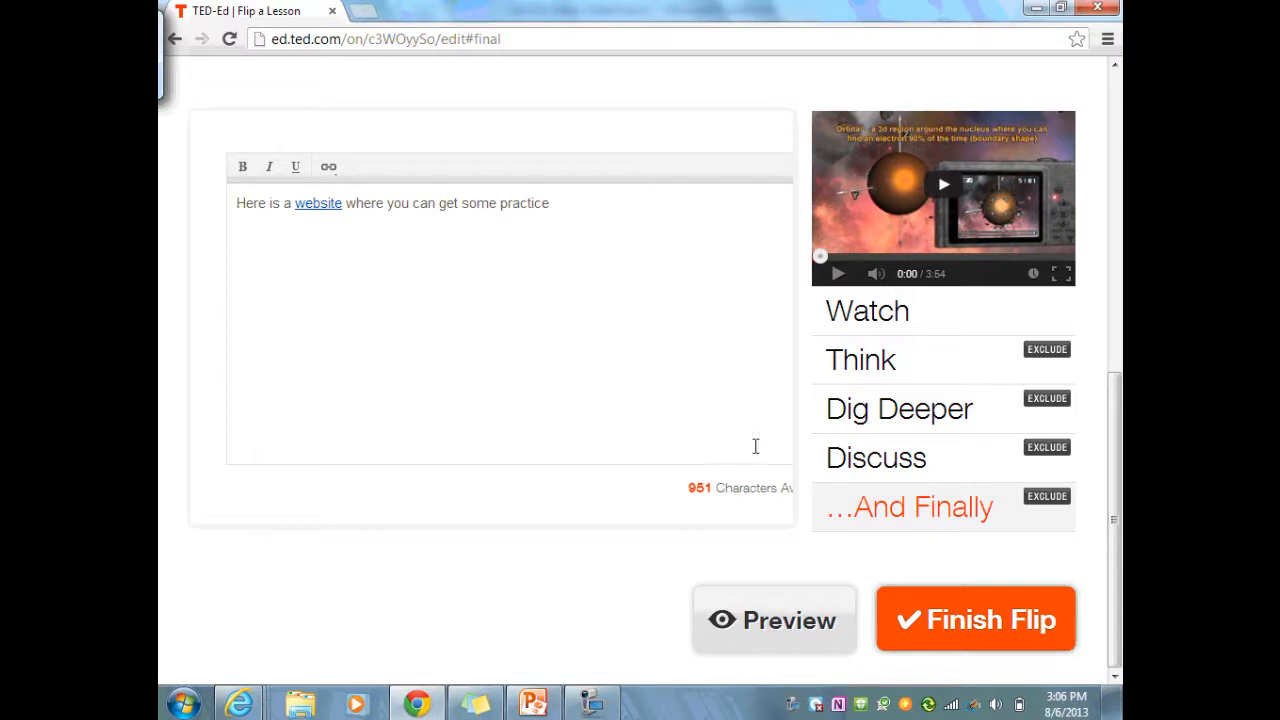
click(960, 626)
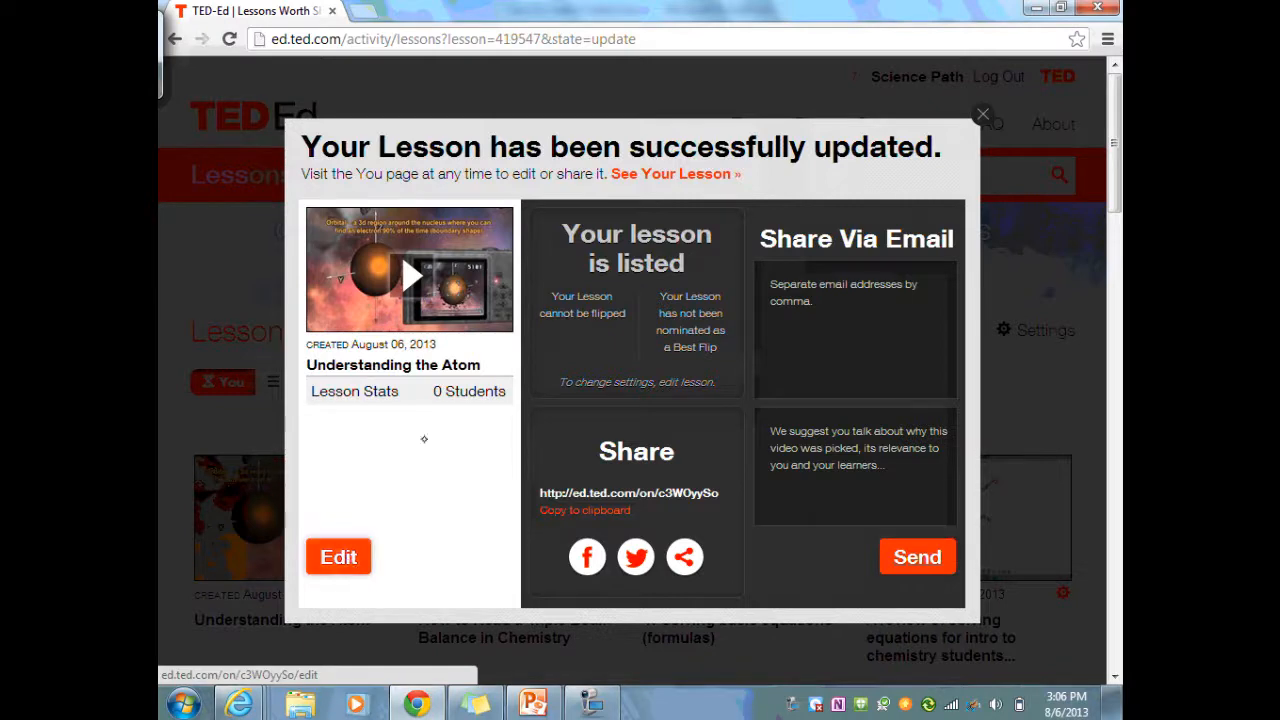
Step: Open the finished "Understanding the Atom" lesson, play the start of its video and pause it
click(410, 278)
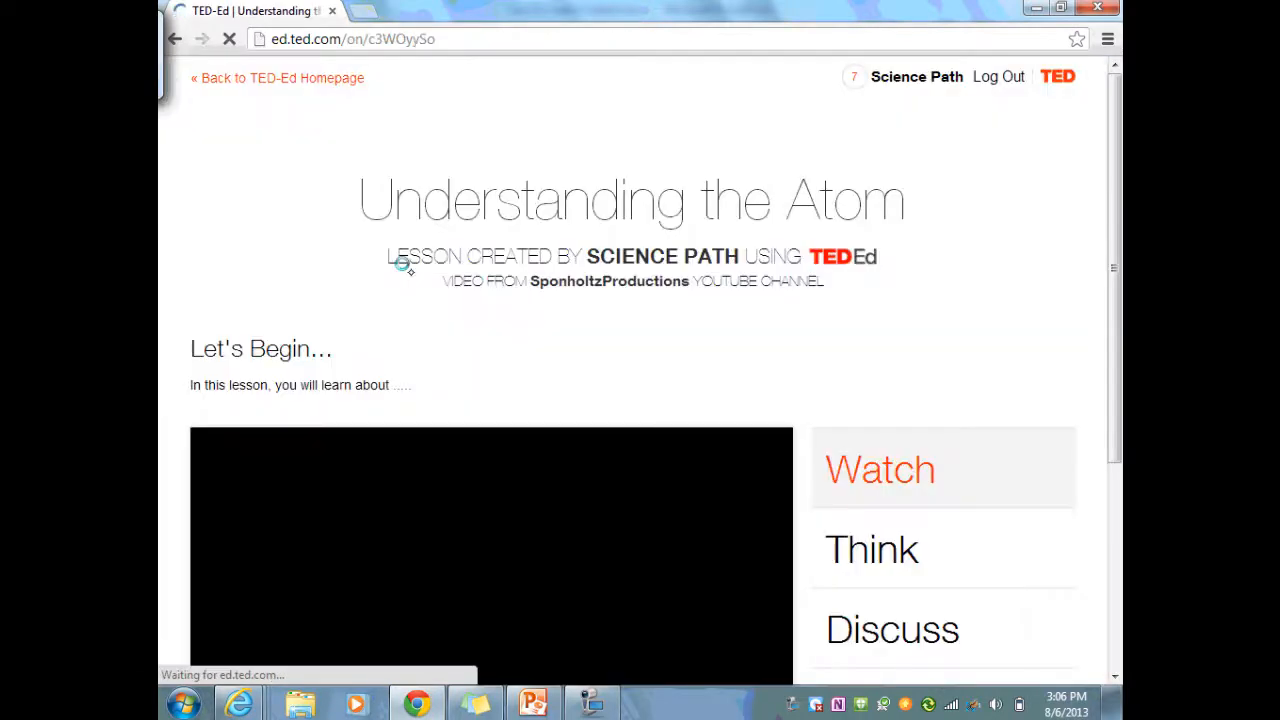
scroll(400, 268, down, 2)
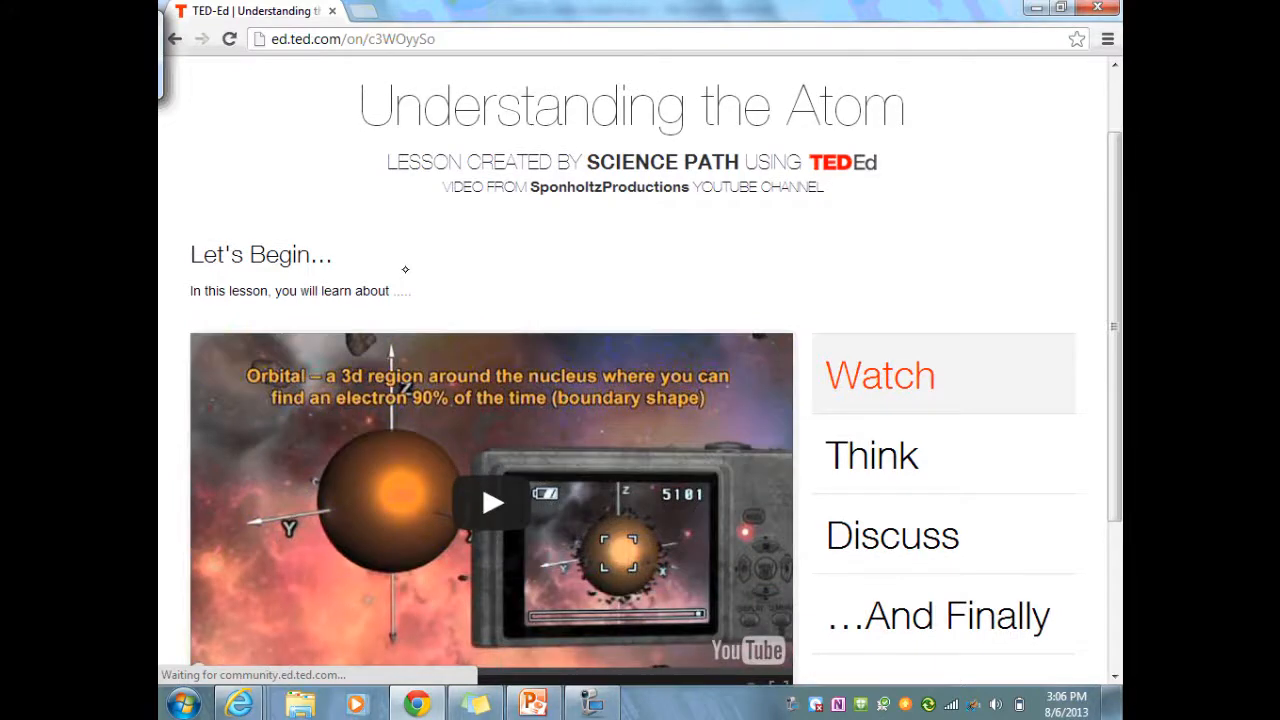
scroll(400, 270, down, 1)
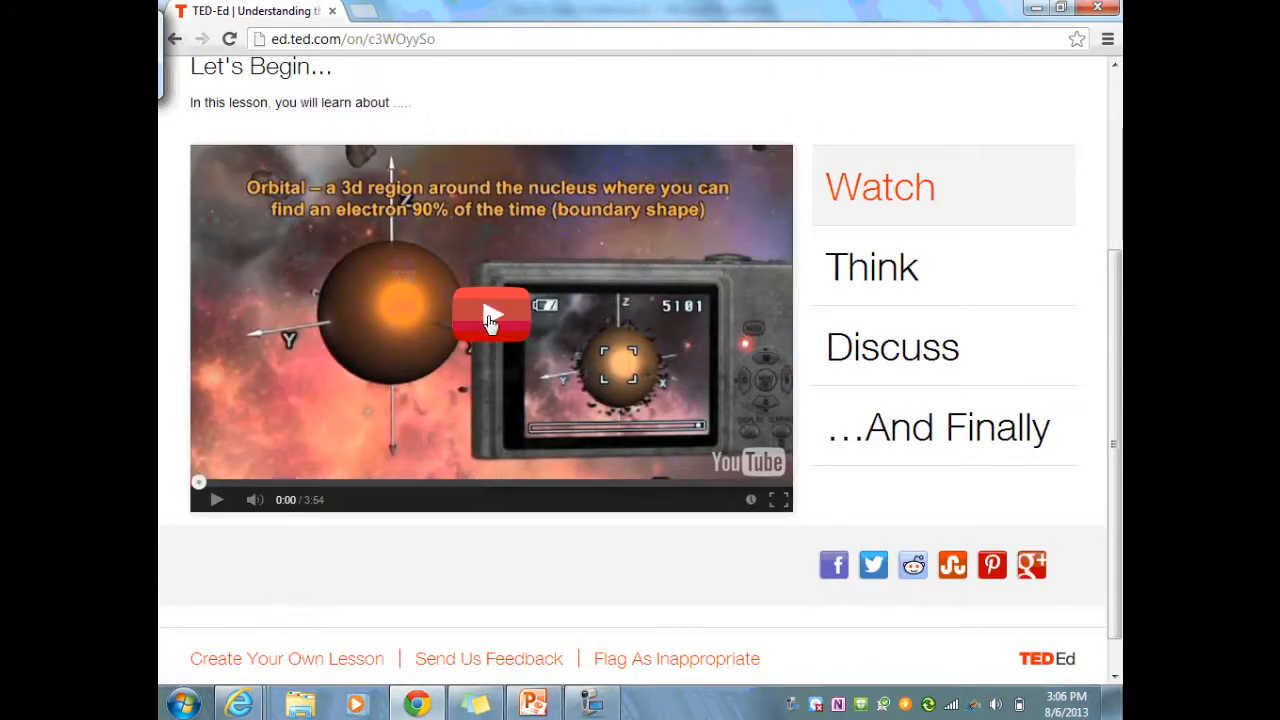
click(488, 314)
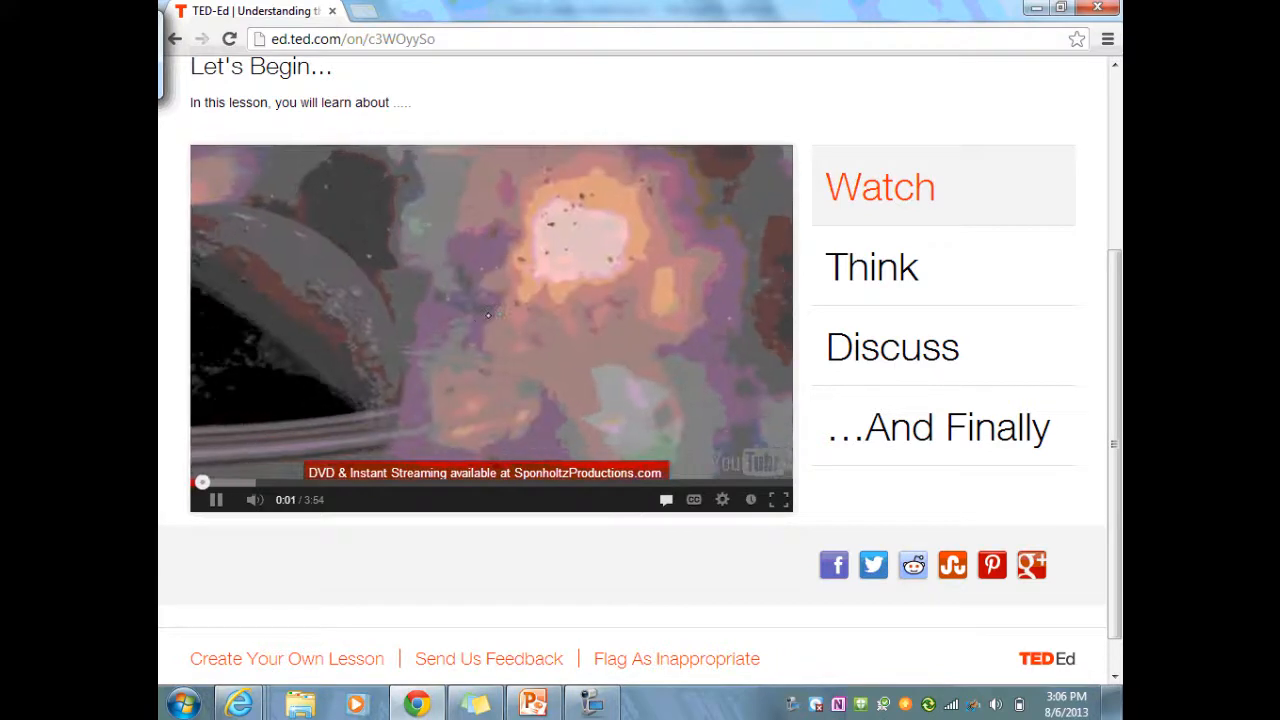
click(216, 499)
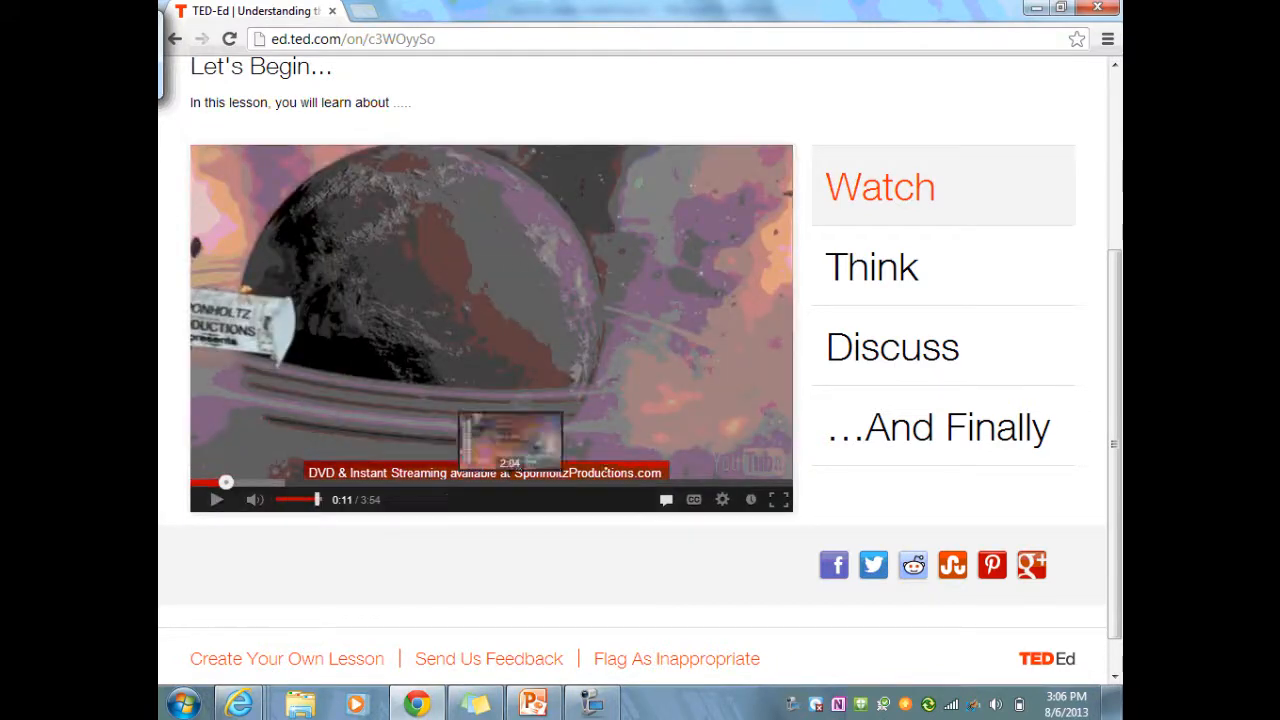
Step: Test the Think question by checking the answer "neutrons" and retrying with "all of the above"
click(884, 282)
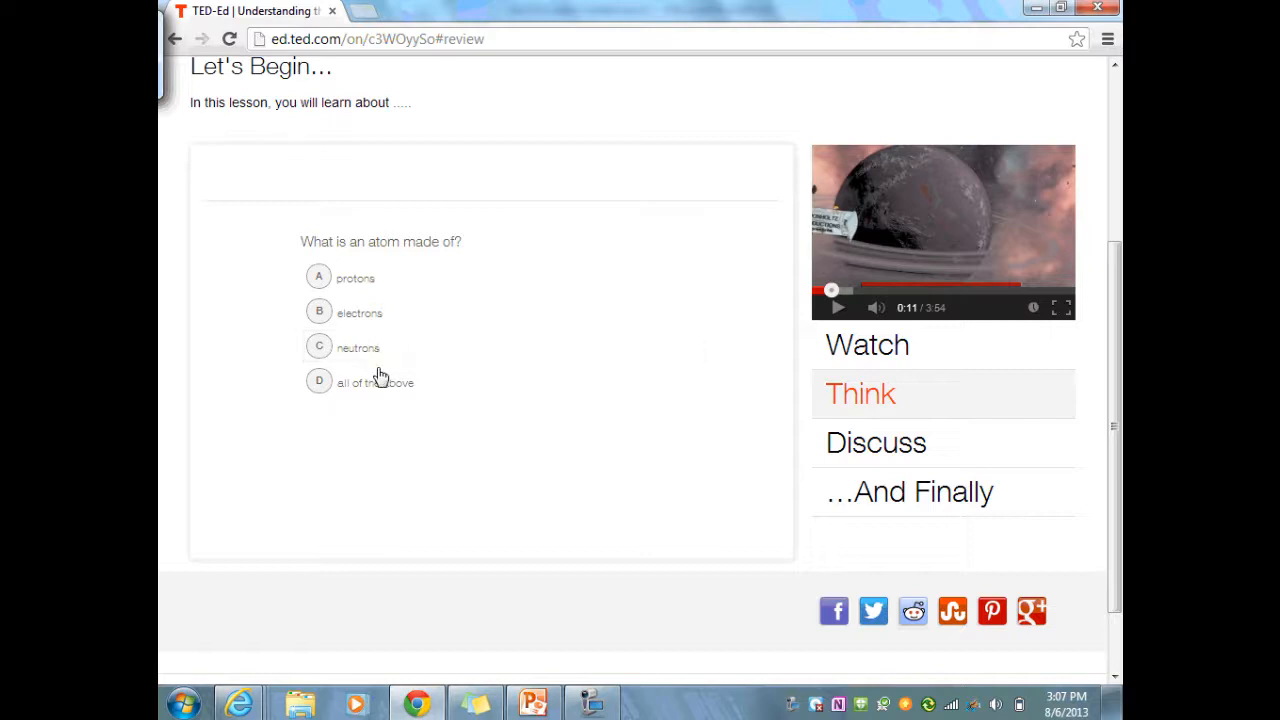
click(320, 348)
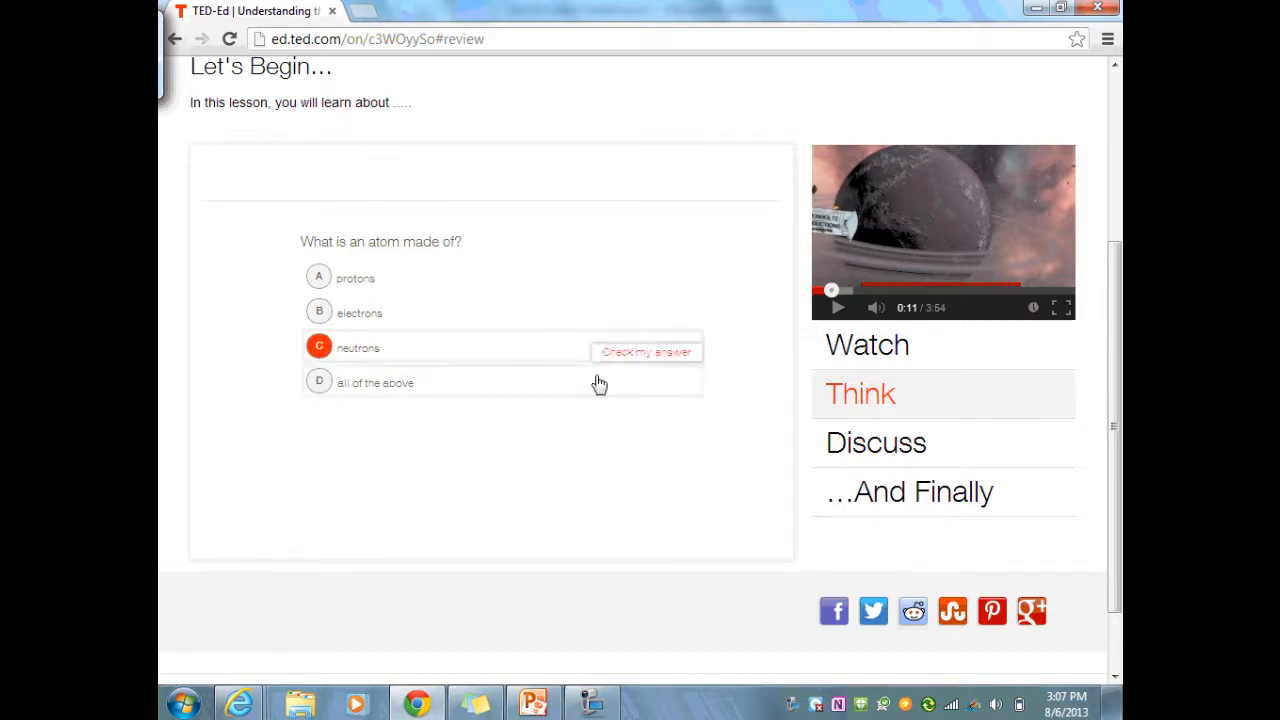
click(624, 354)
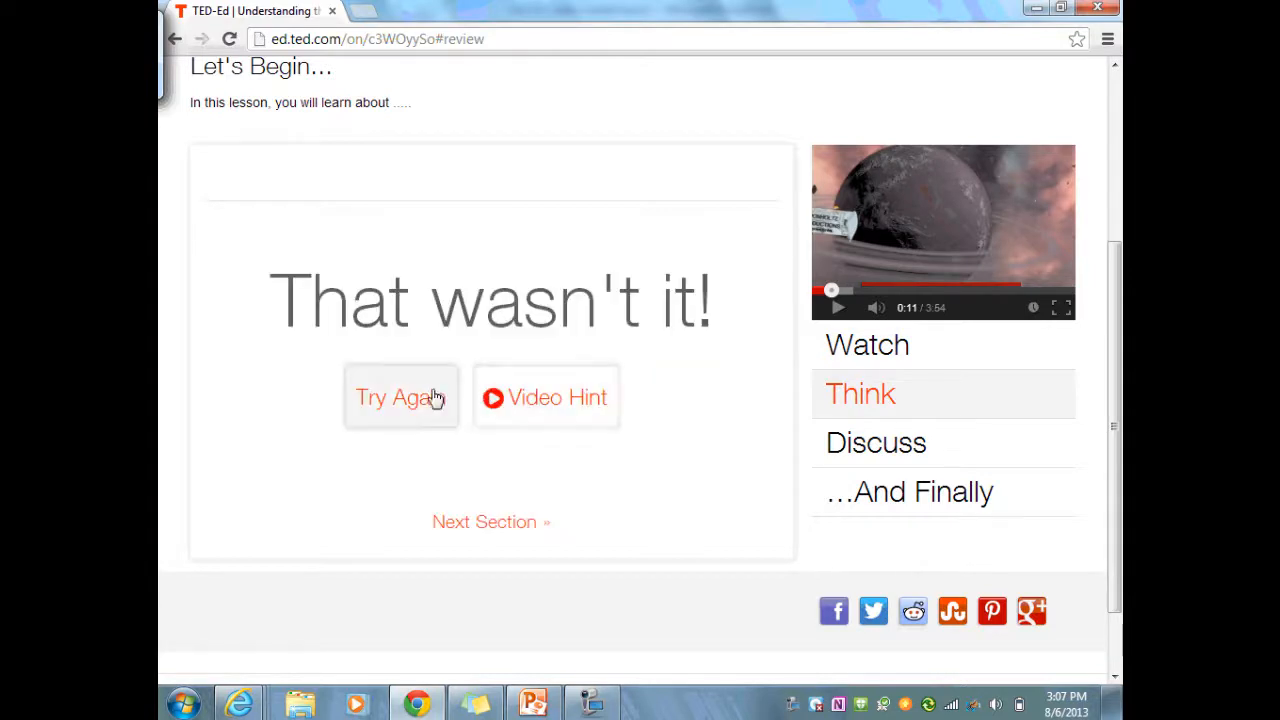
click(402, 400)
click(321, 388)
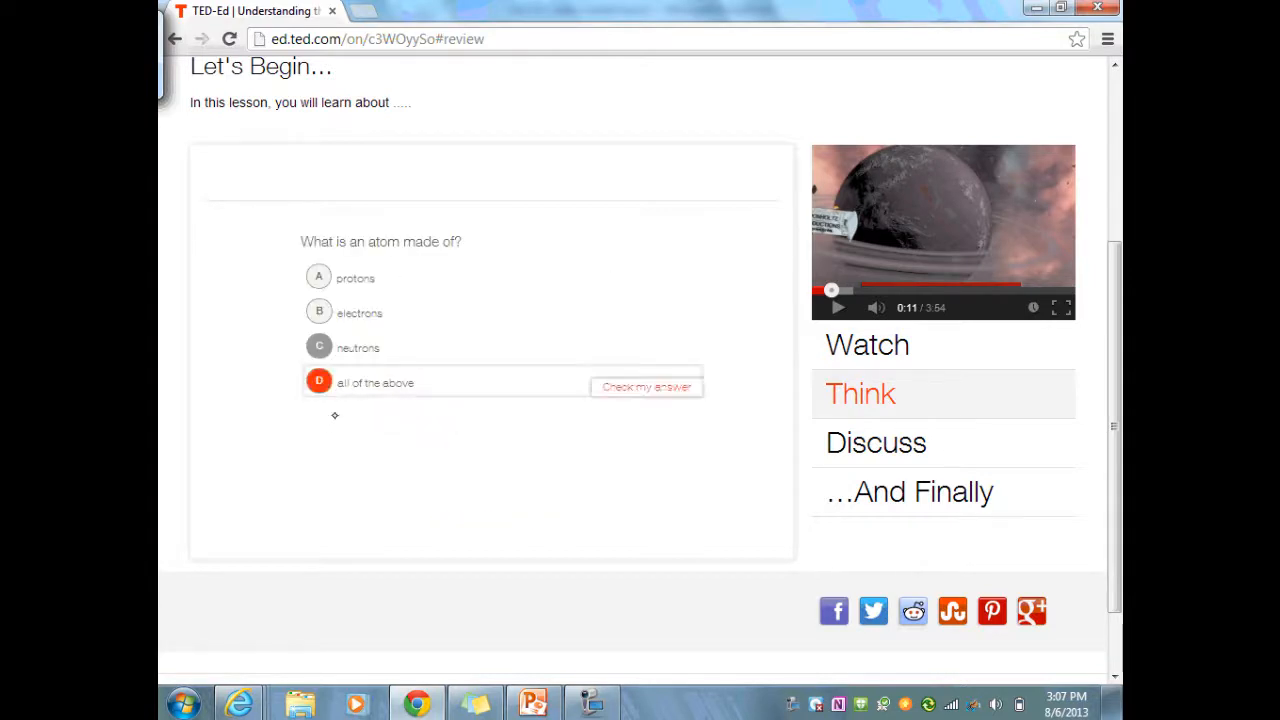
click(622, 388)
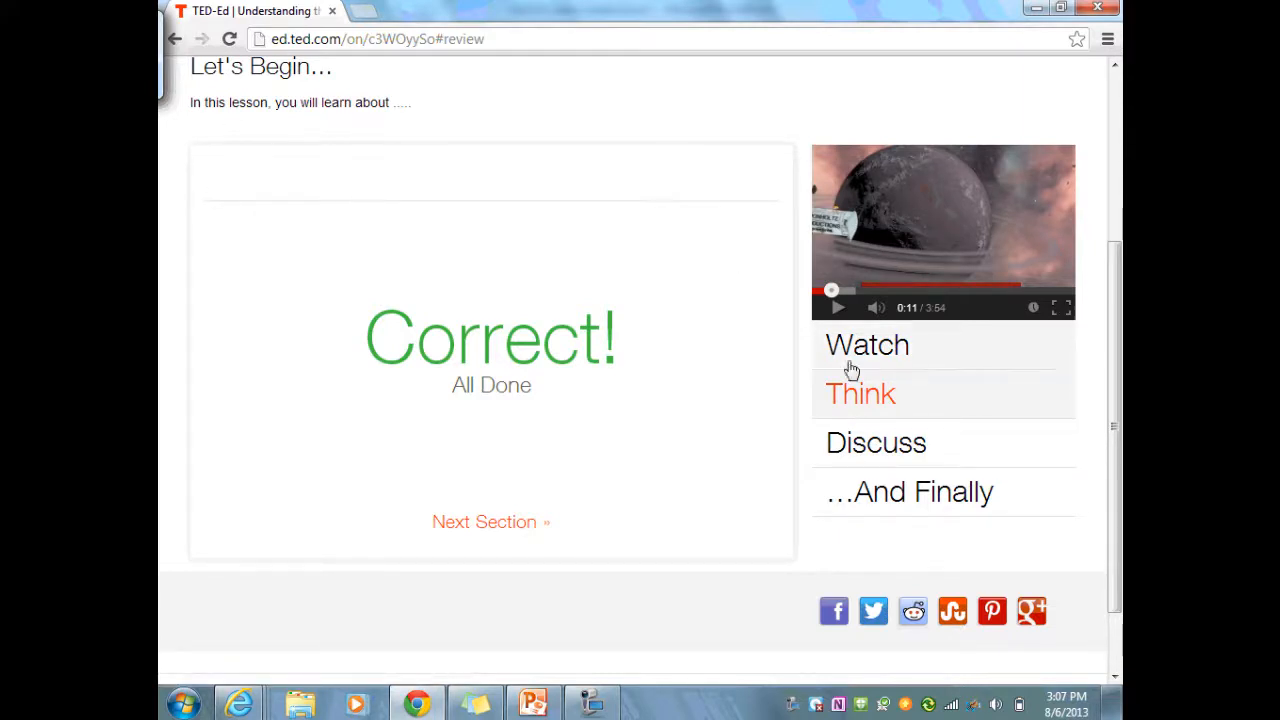
Step: Test the website link in the ...And Finally section and return to the beginning of the lesson page
click(897, 492)
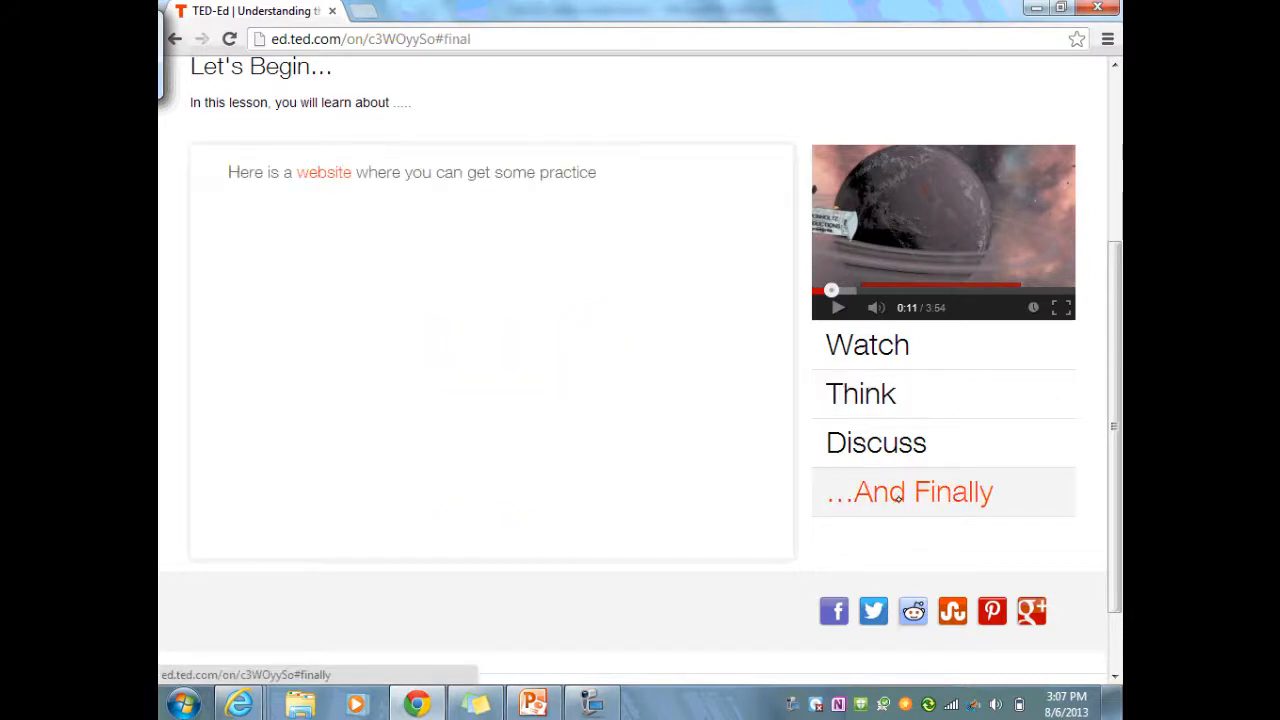
click(325, 175)
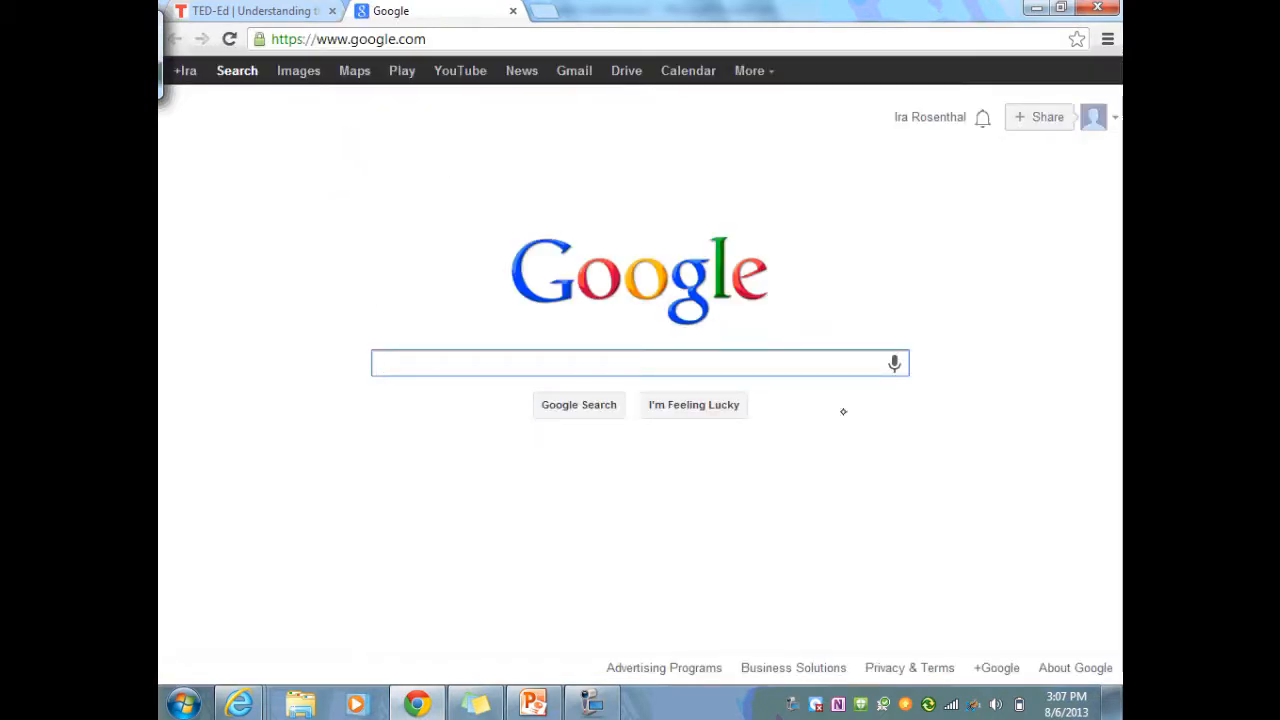
click(266, 11)
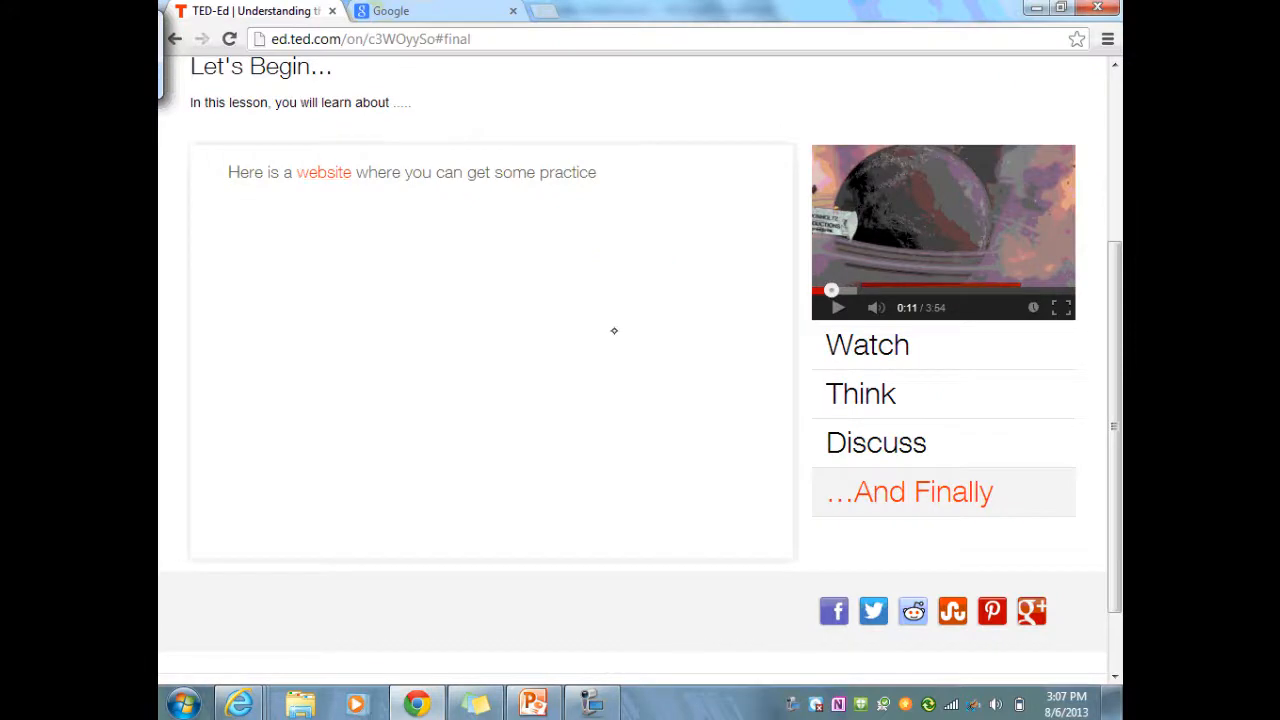
scroll(613, 331, up, 3)
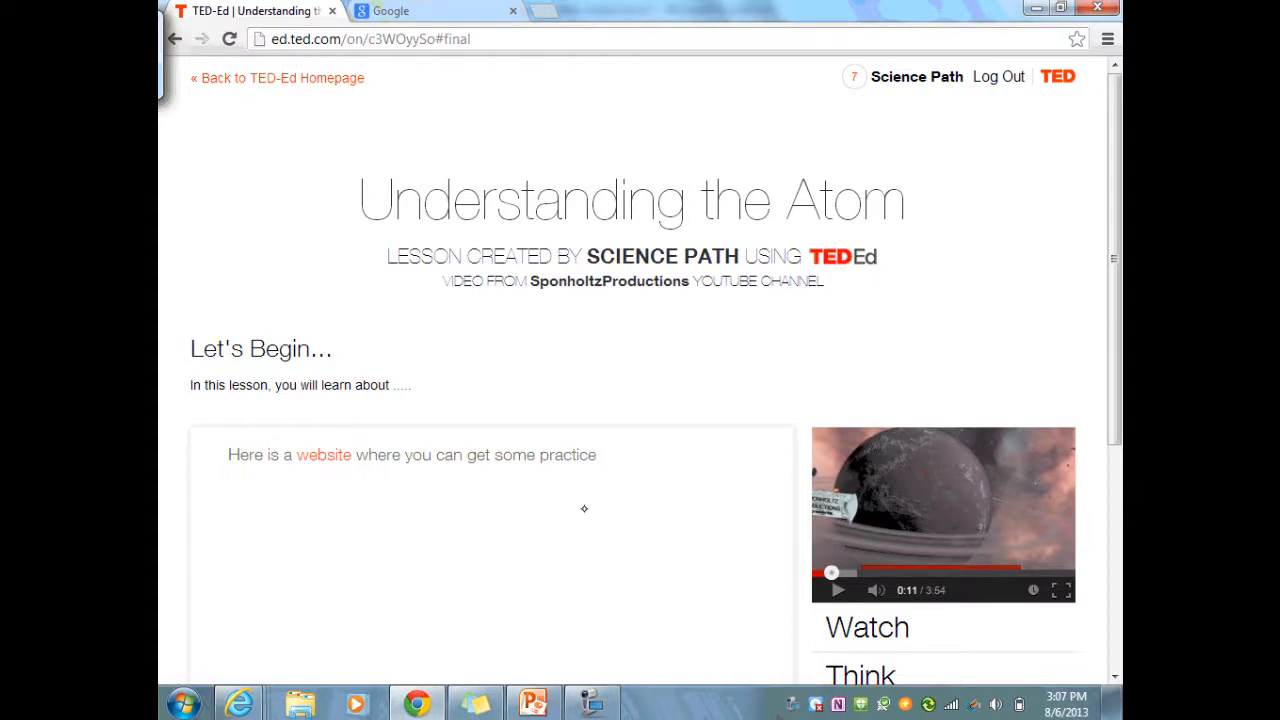
Step: Switch to PowerPoint, present the "How to Edit a Ted-Ed Lesson" slide point by point, and end the slide show
click(535, 703)
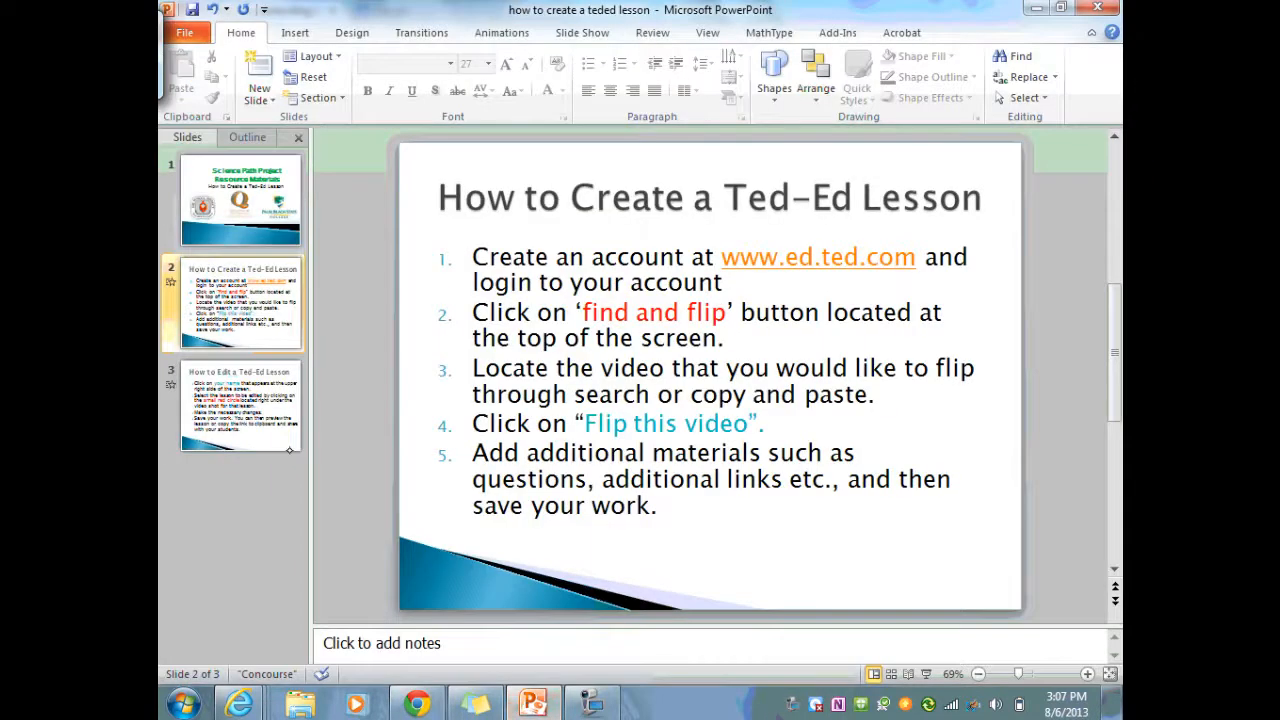
key(Page_Down)
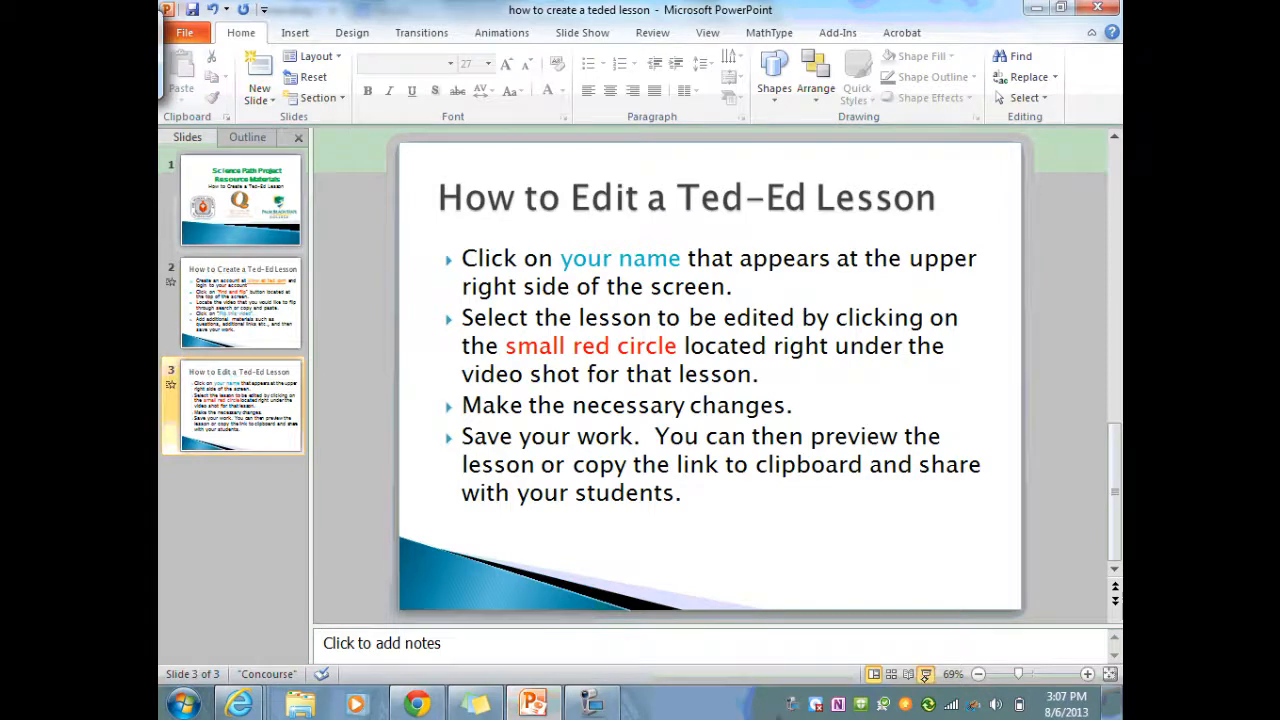
click(927, 674)
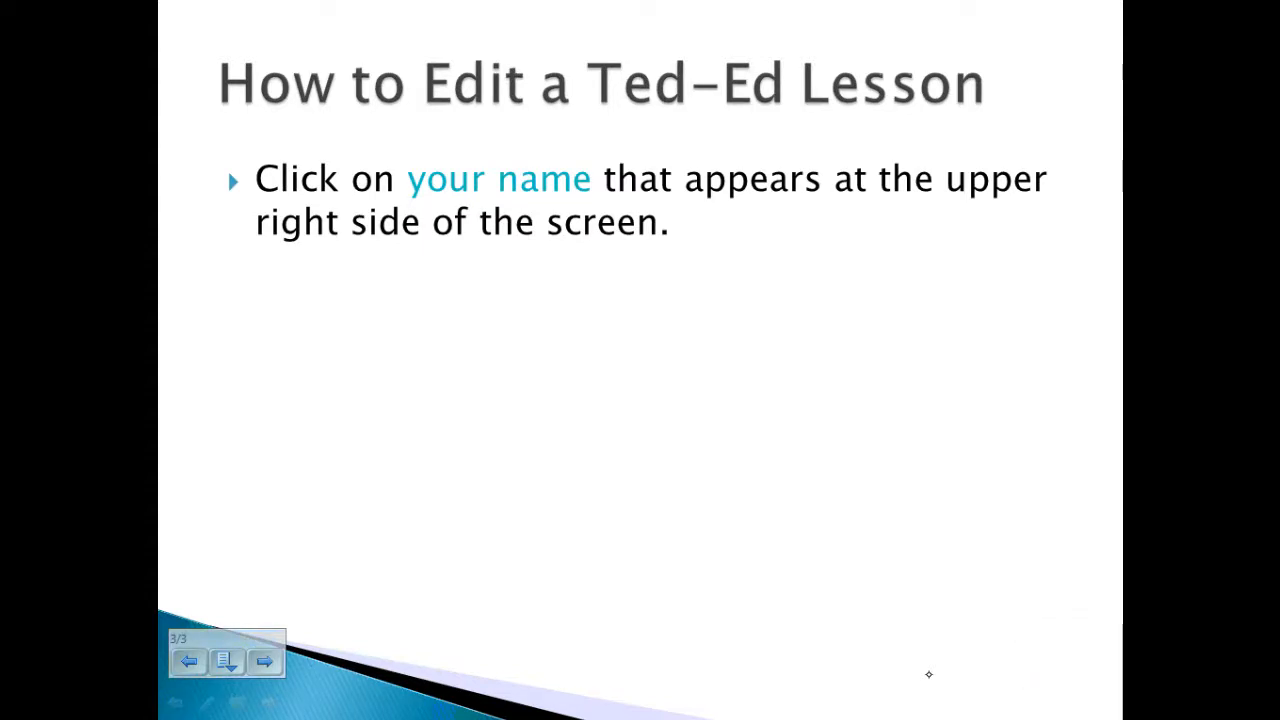
click(929, 675)
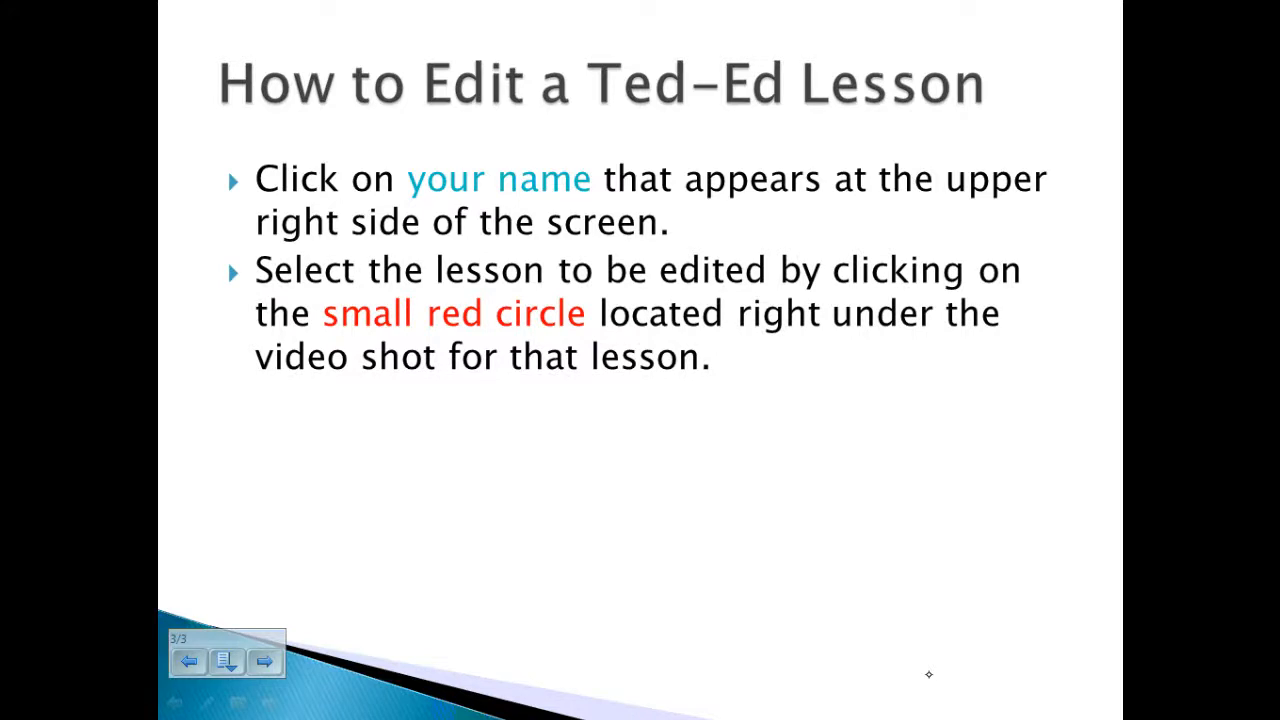
click(929, 675)
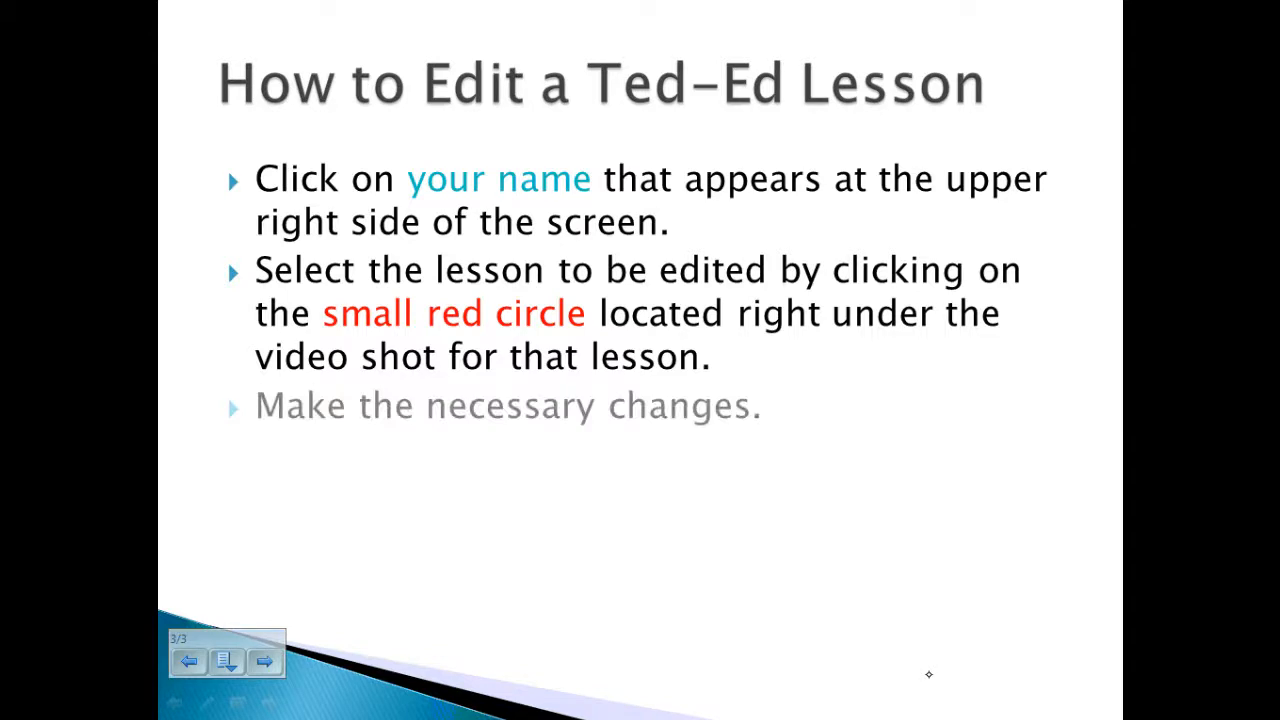
click(929, 675)
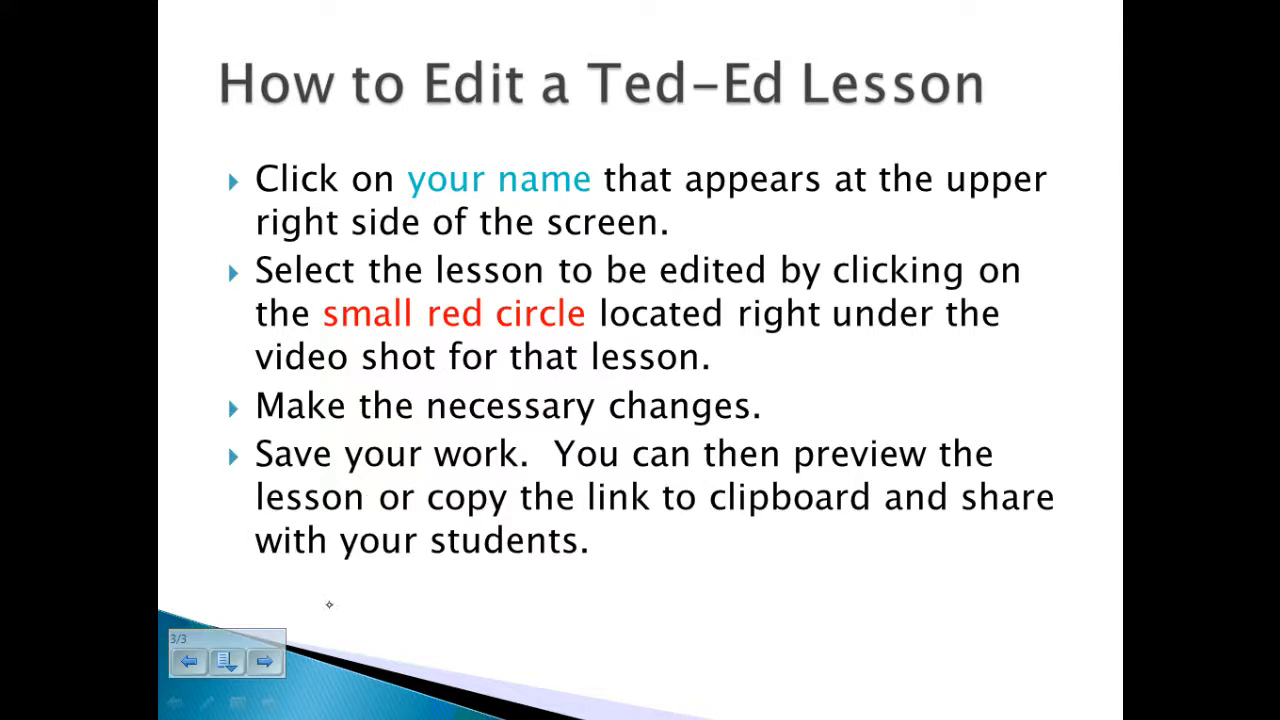
key(Escape)
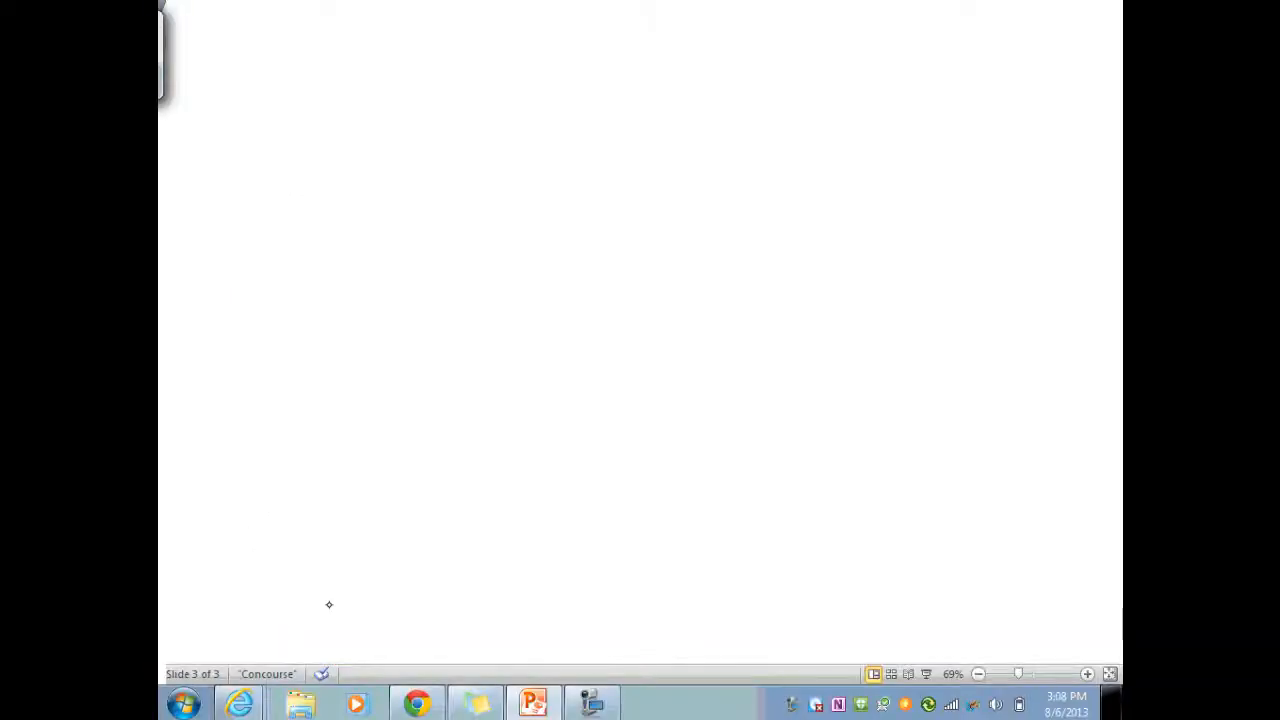
Step: Switch to Chrome, go to the account's created lessons and open the "Understanding the Atom" lesson for editing
click(417, 704)
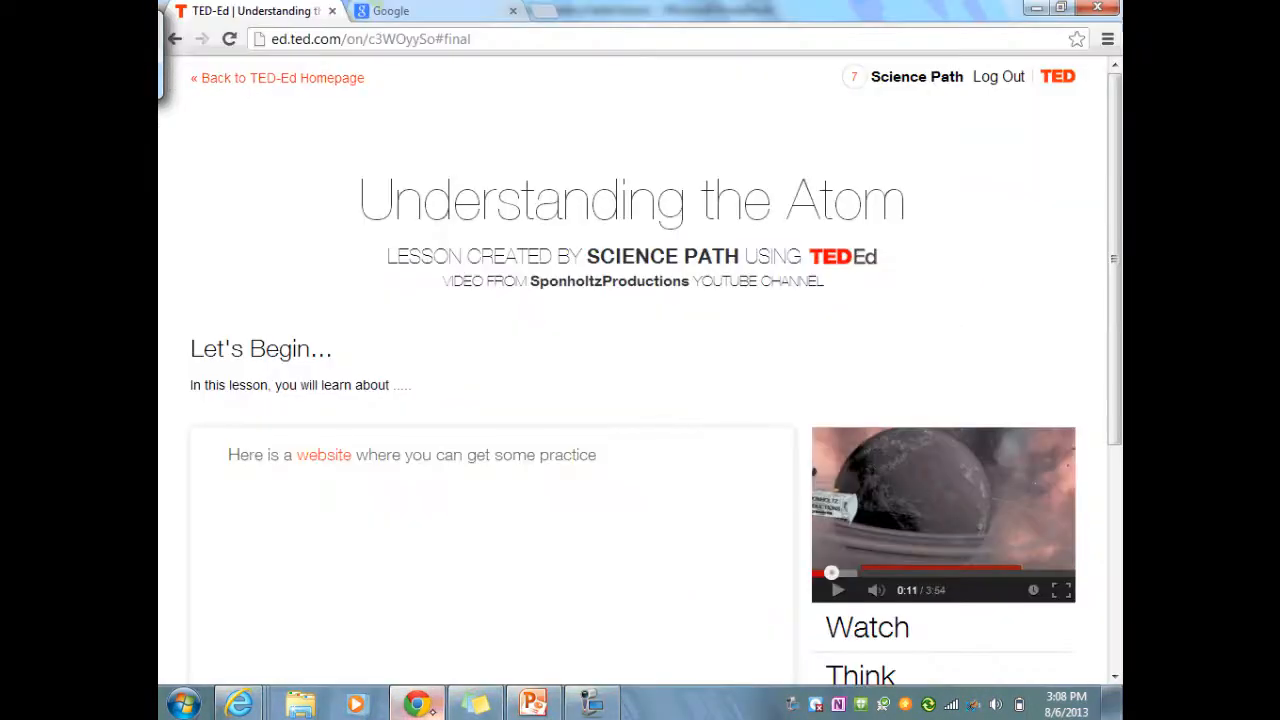
click(900, 82)
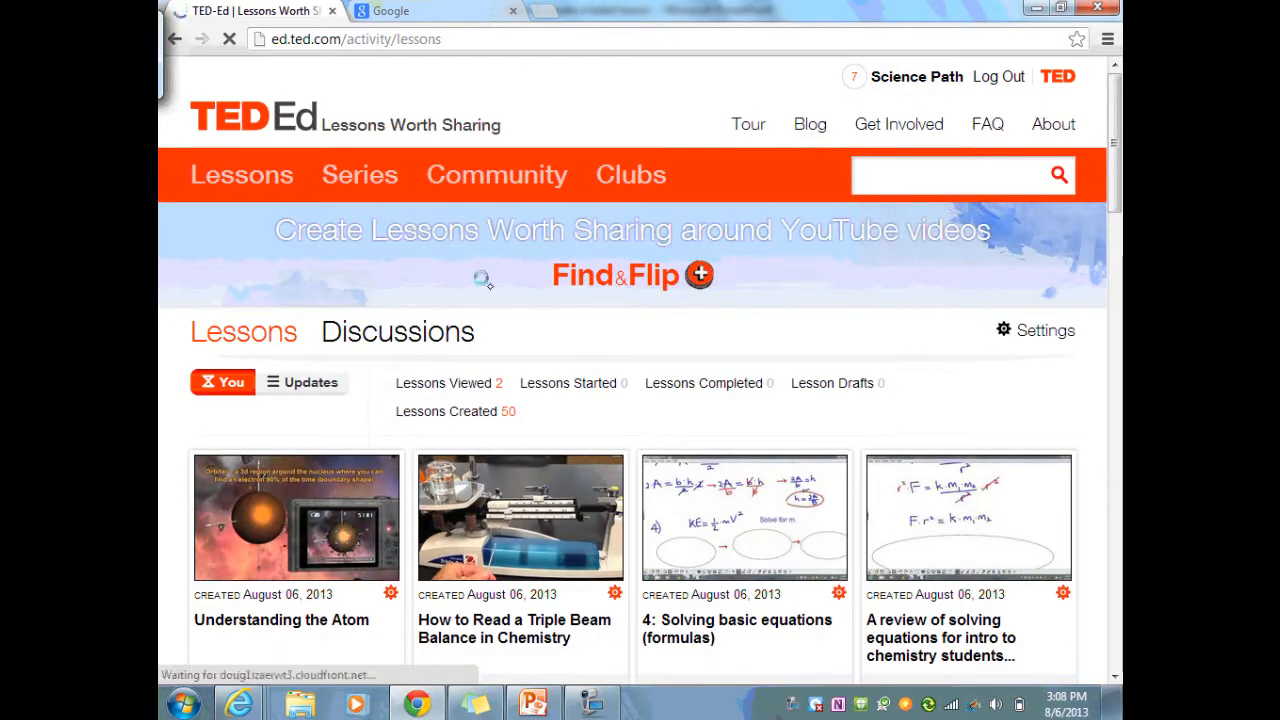
scroll(780, 535, down, 4)
scroll(785, 540, up, 1)
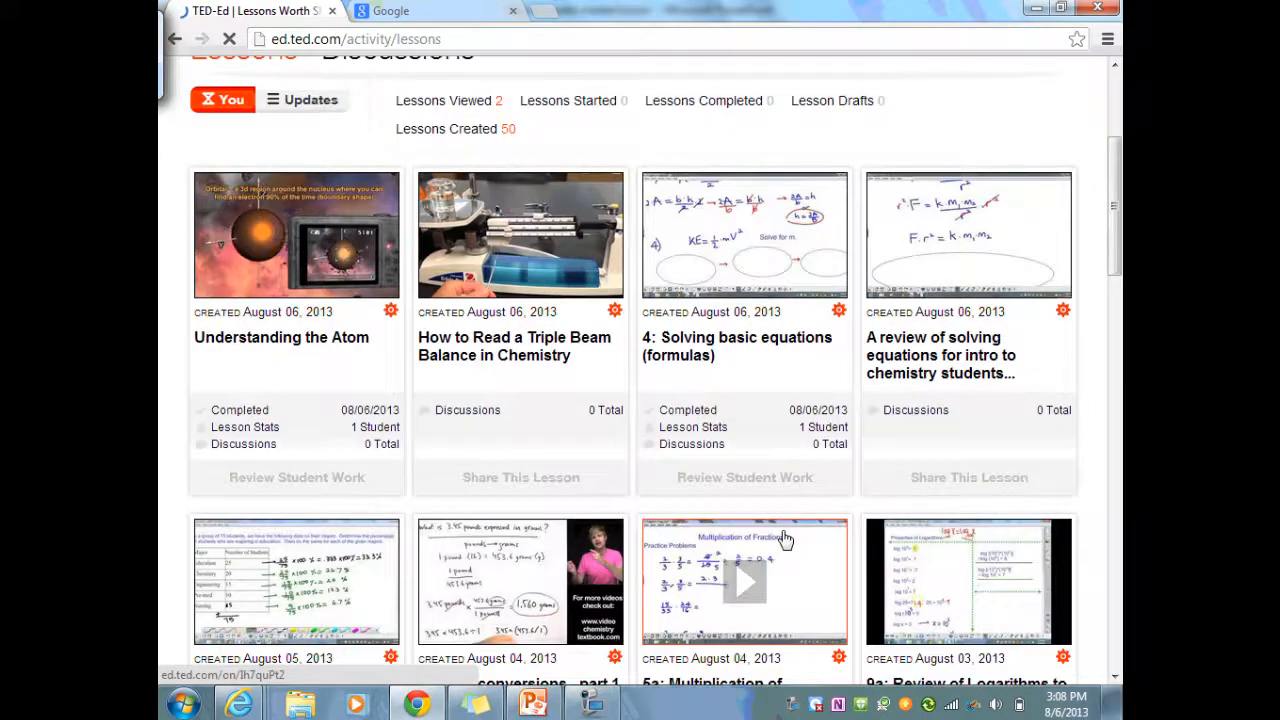
scroll(785, 540, up, 3)
scroll(750, 500, down, 1)
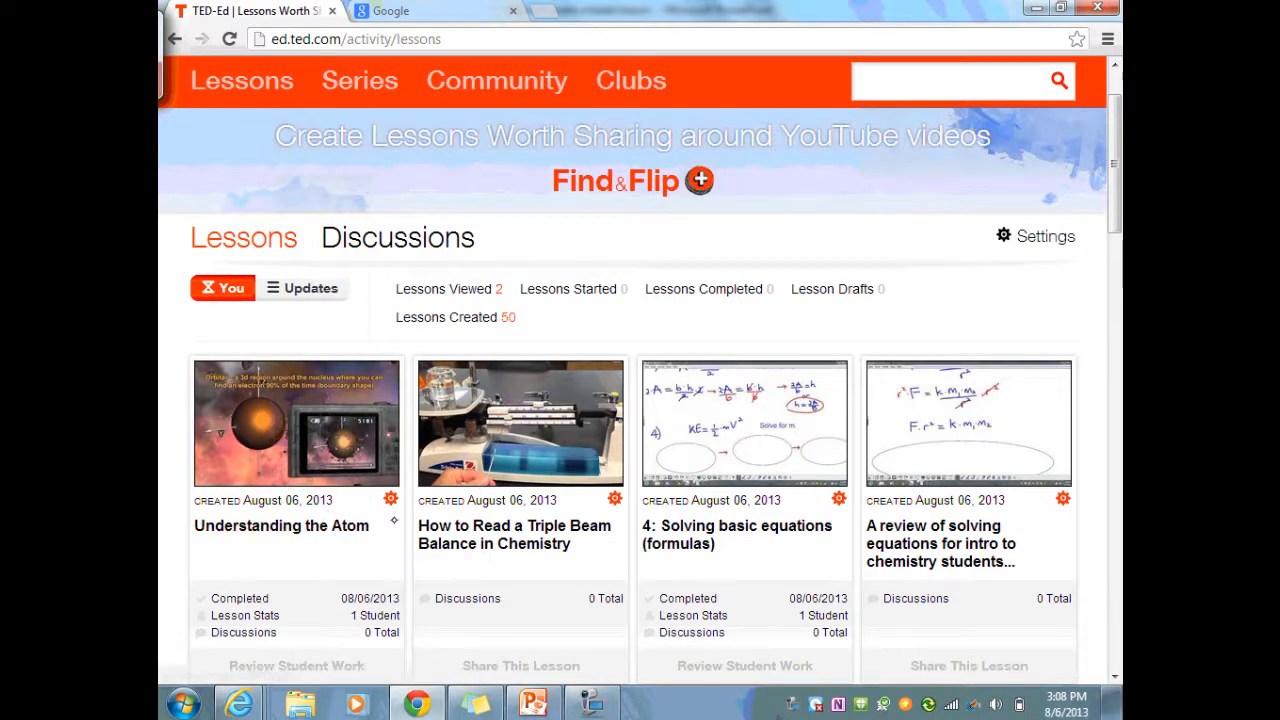
click(391, 506)
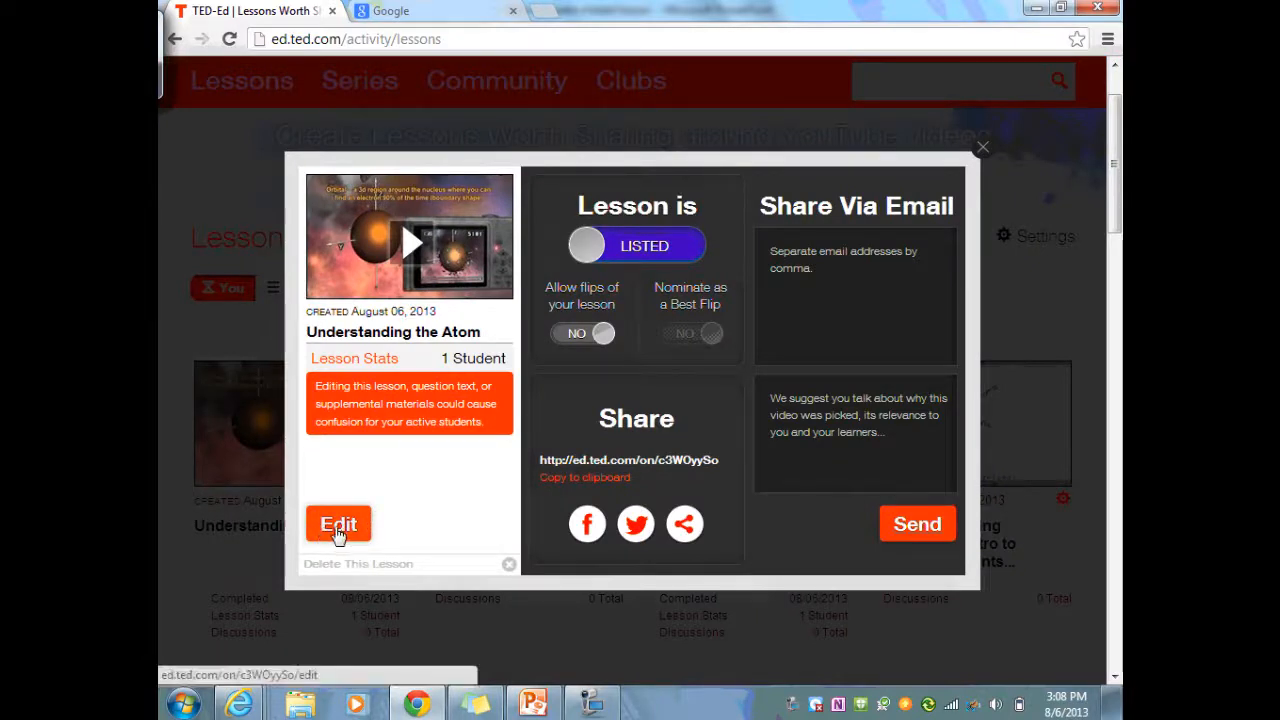
click(338, 527)
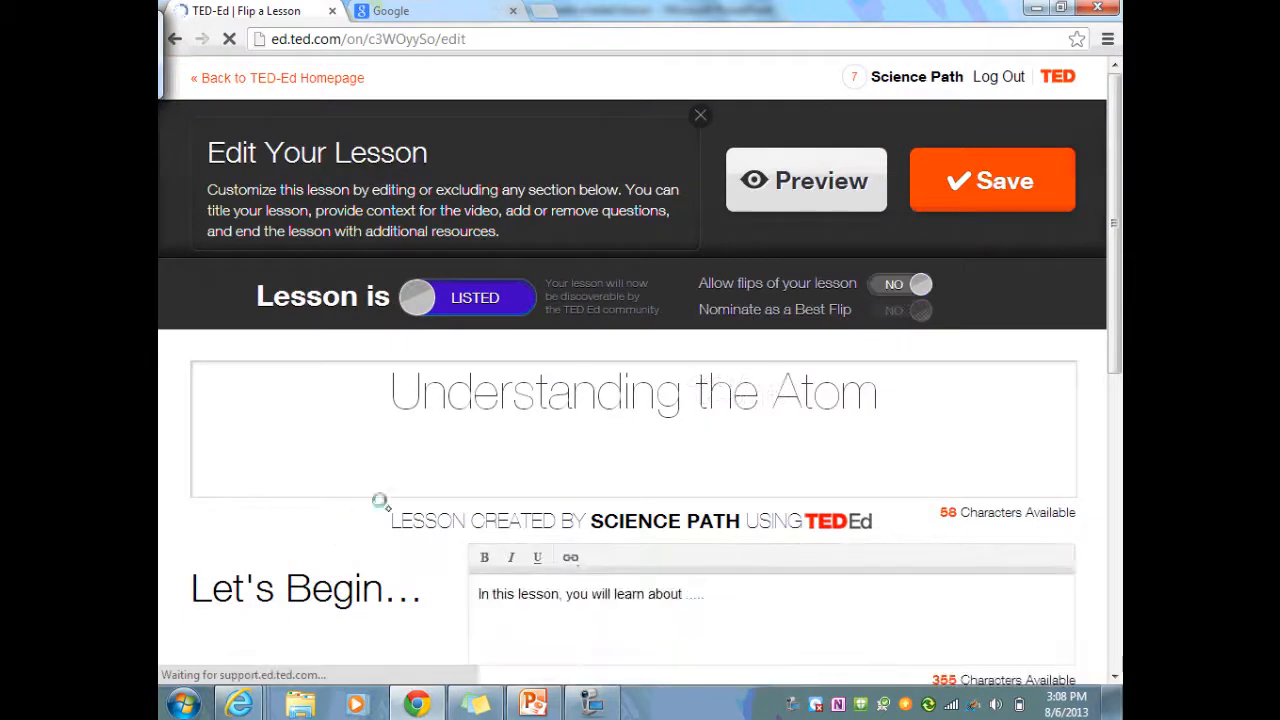
Step: Change the lesson title to "Understanding the Structure of the Atom"
scroll(447, 464, down, 1)
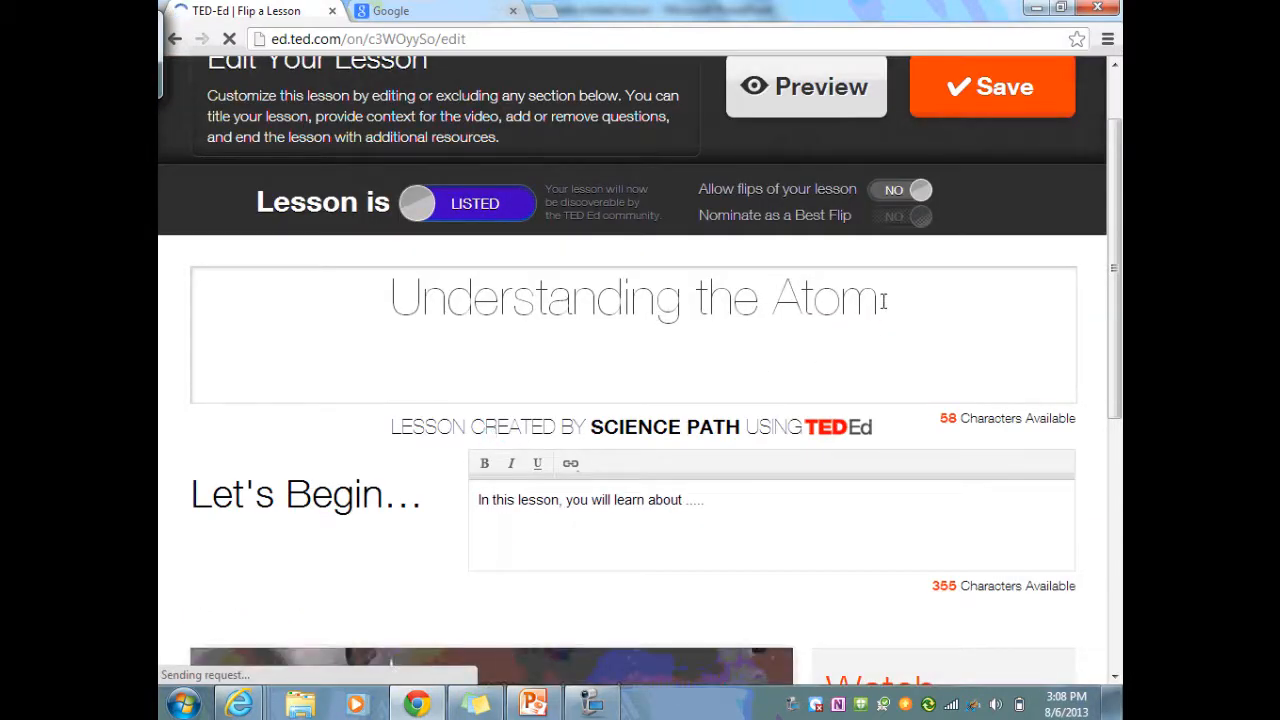
click(774, 303)
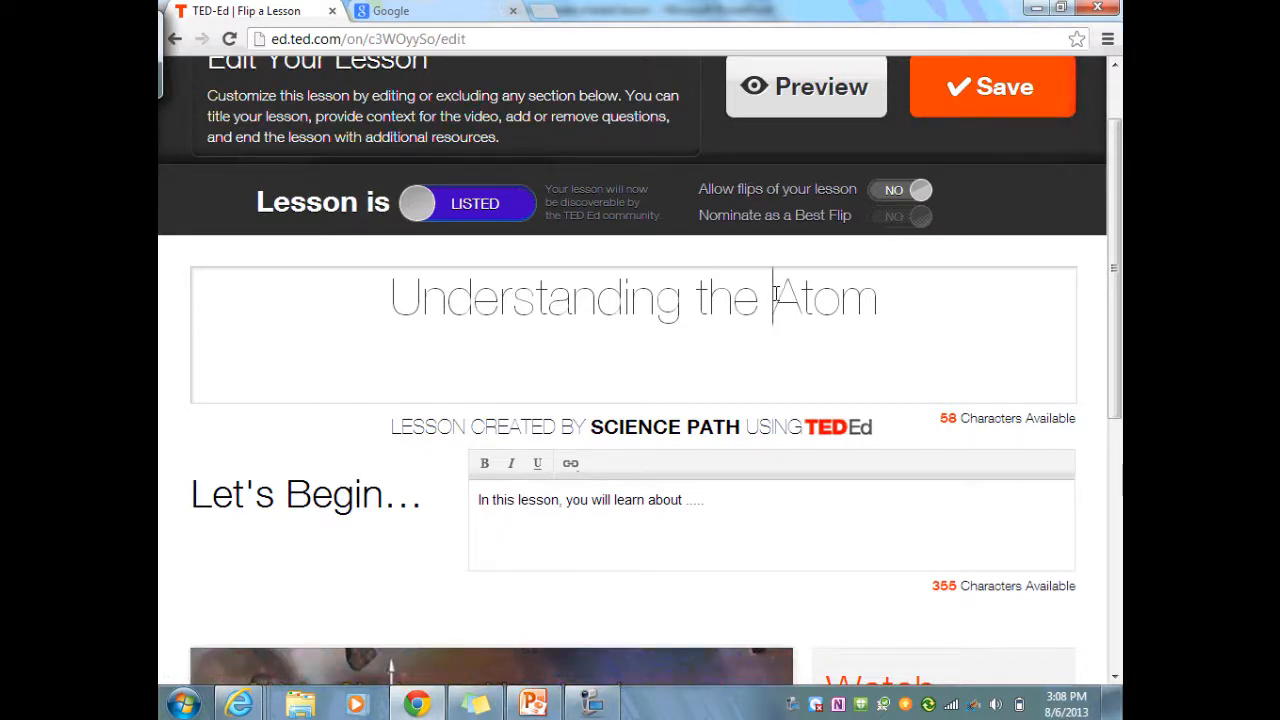
text(S)
text(tructure of )
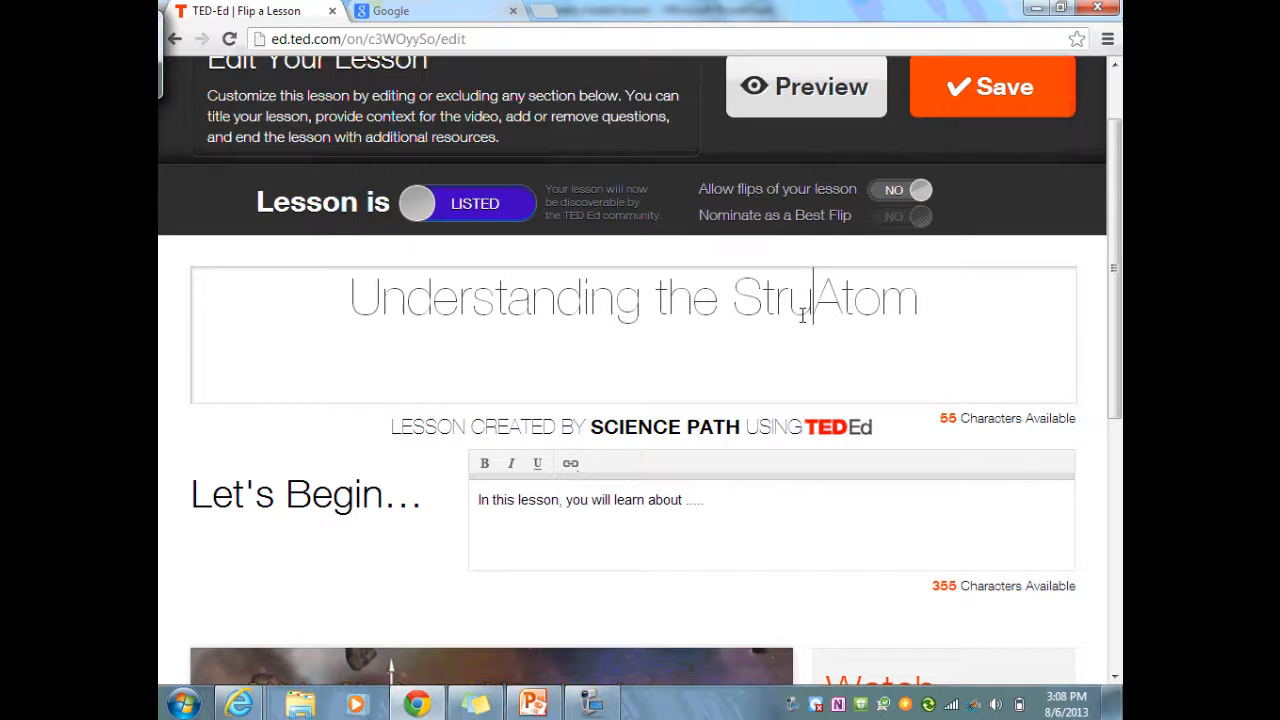
text(the)
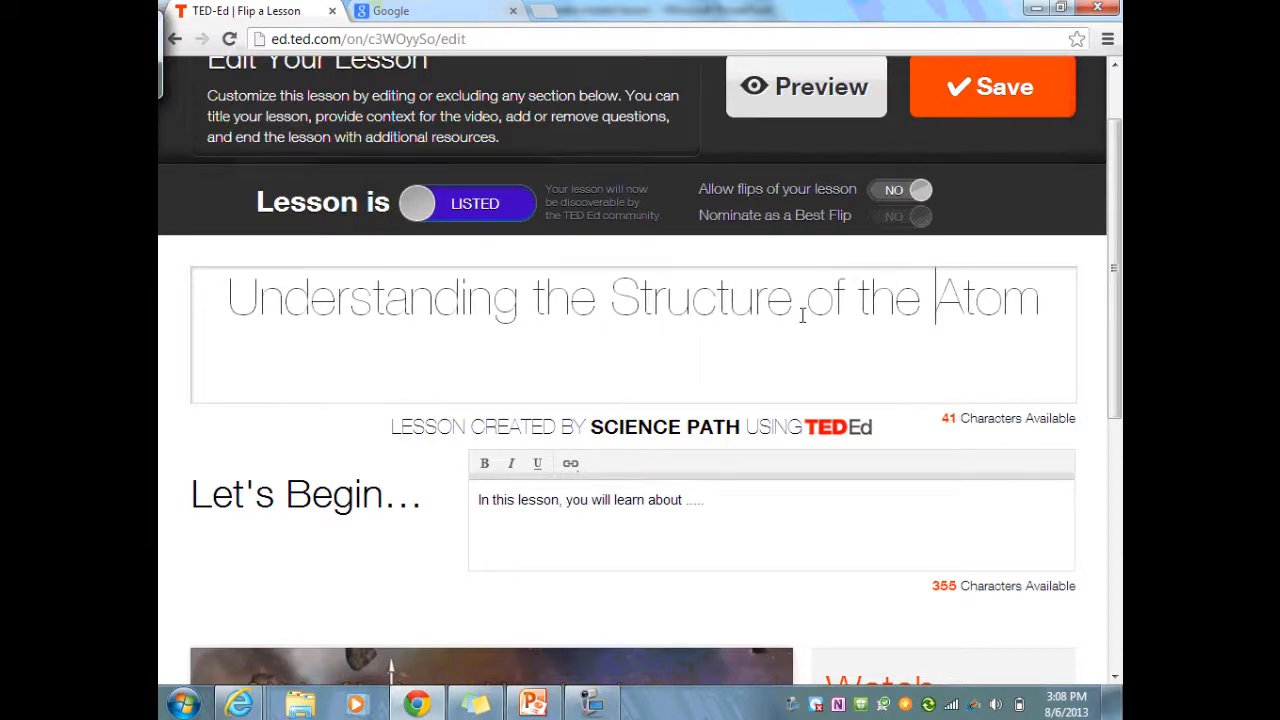
click(1019, 304)
click(435, 298)
Step: Look over the Let's Begin text and the lesson sections, and save the edited lesson
click(630, 500)
click(695, 500)
scroll(734, 517, down, 2)
scroll(734, 517, down, 1)
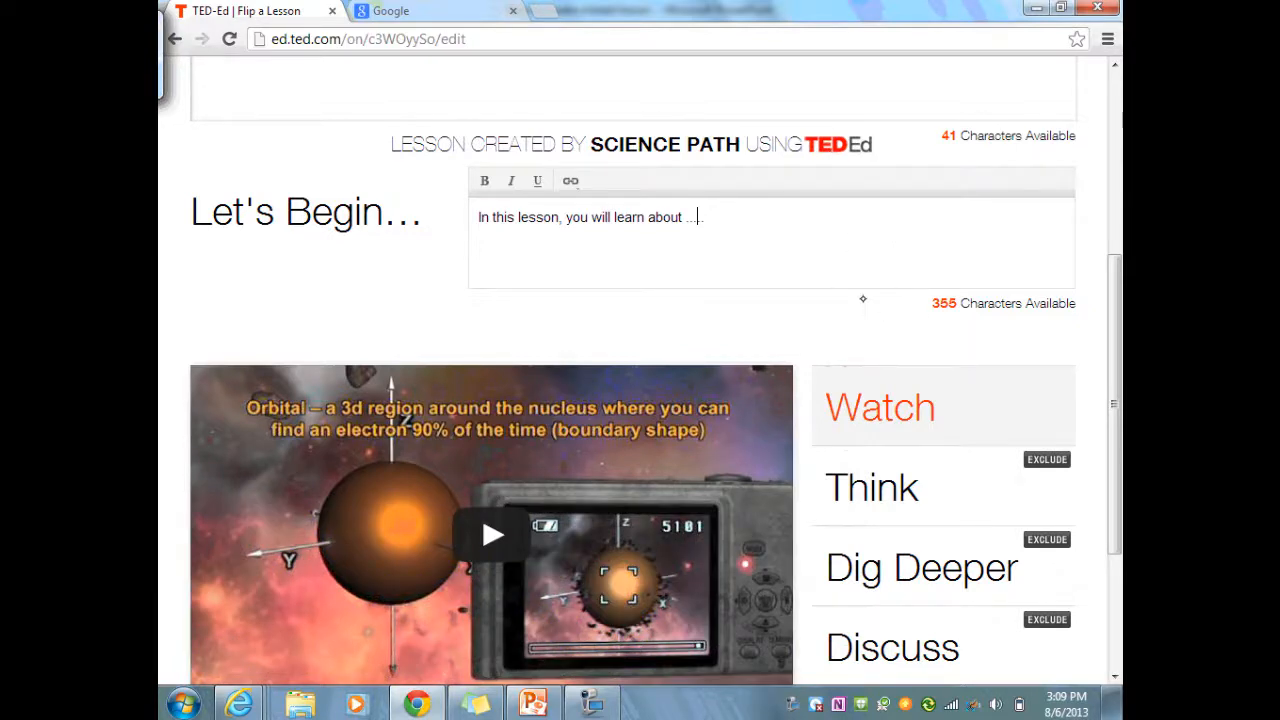
scroll(863, 298, down, 1)
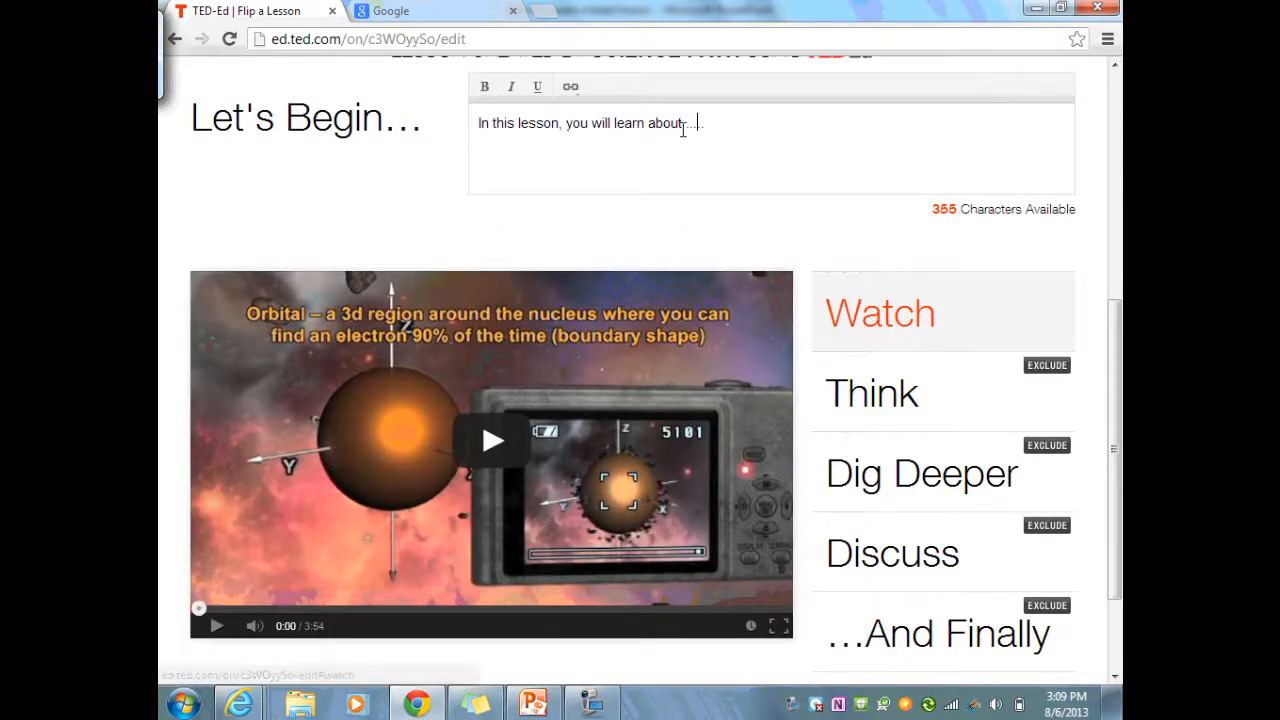
scroll(759, 211, down, 2)
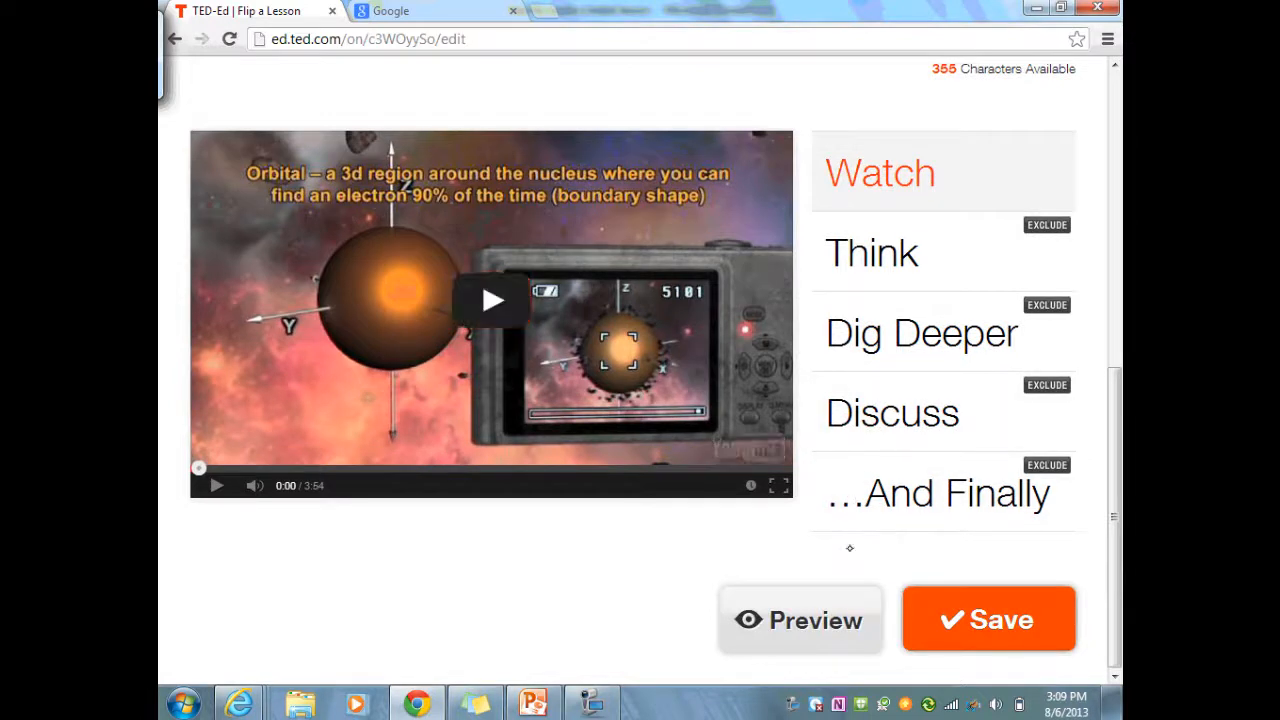
click(990, 627)
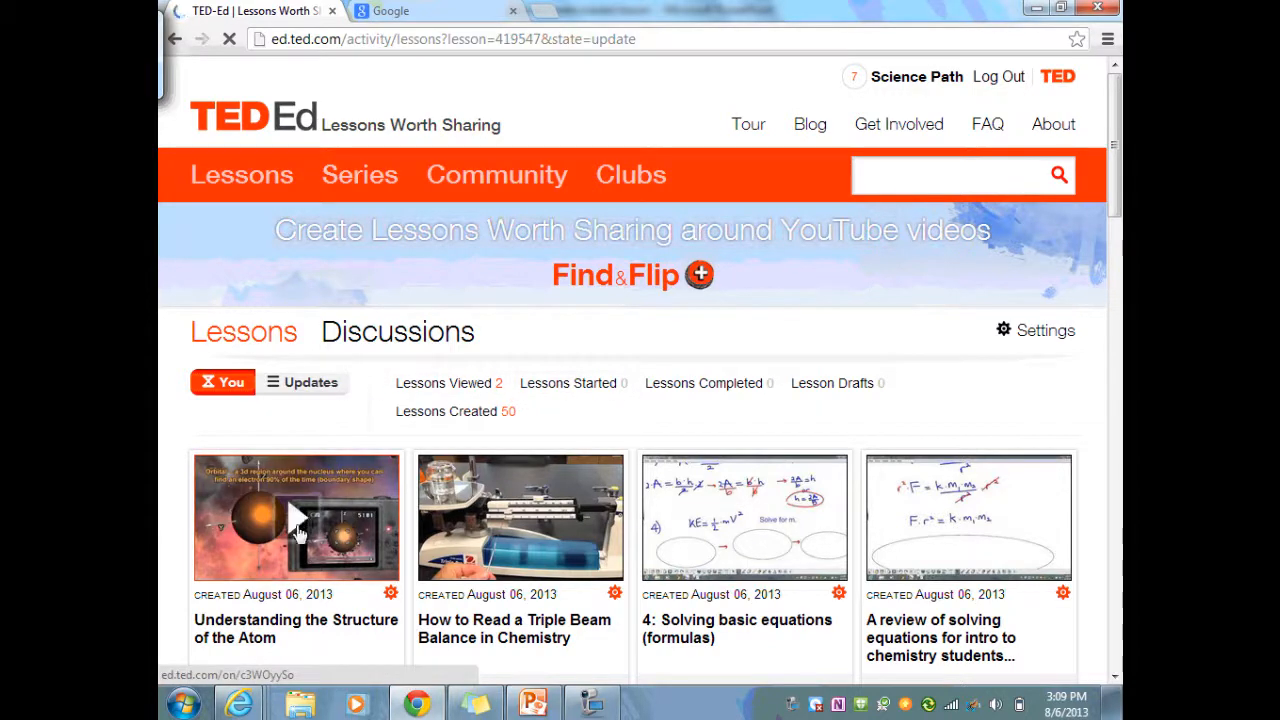
Step: Copy the share link of "Understanding the Structure of the Atom" and close the sharing dialog
click(391, 596)
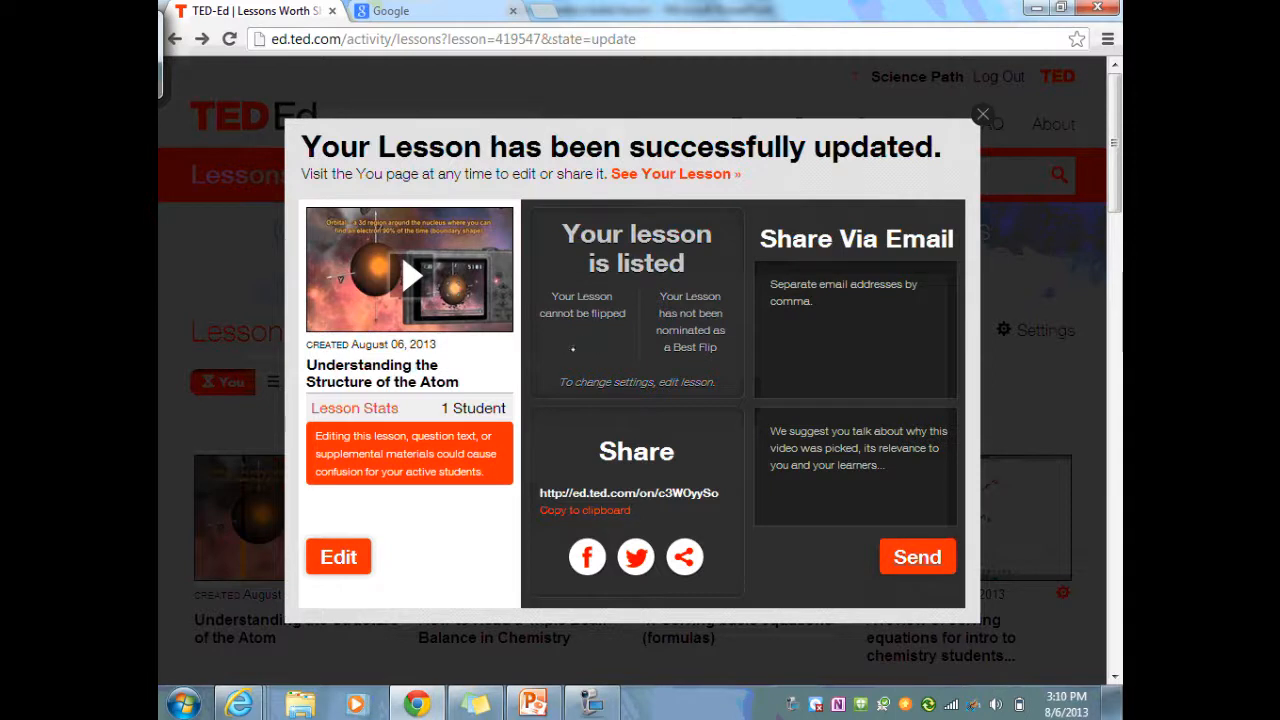
click(606, 520)
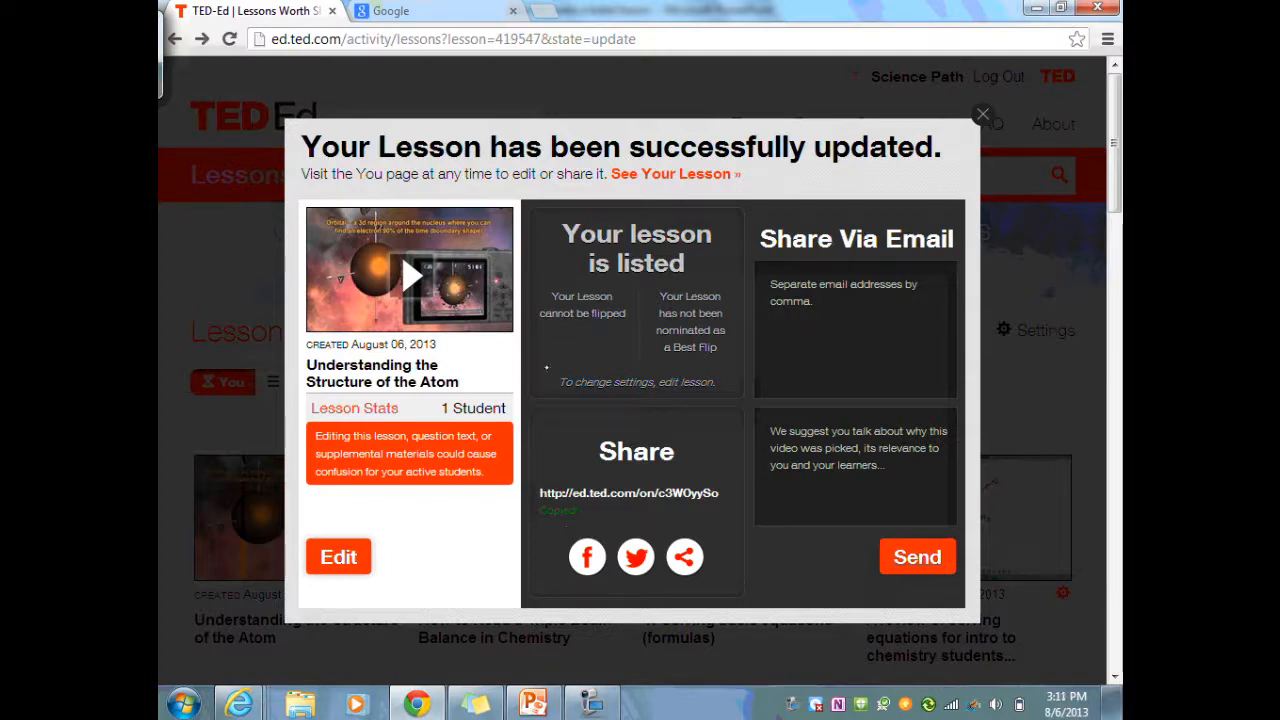
click(983, 114)
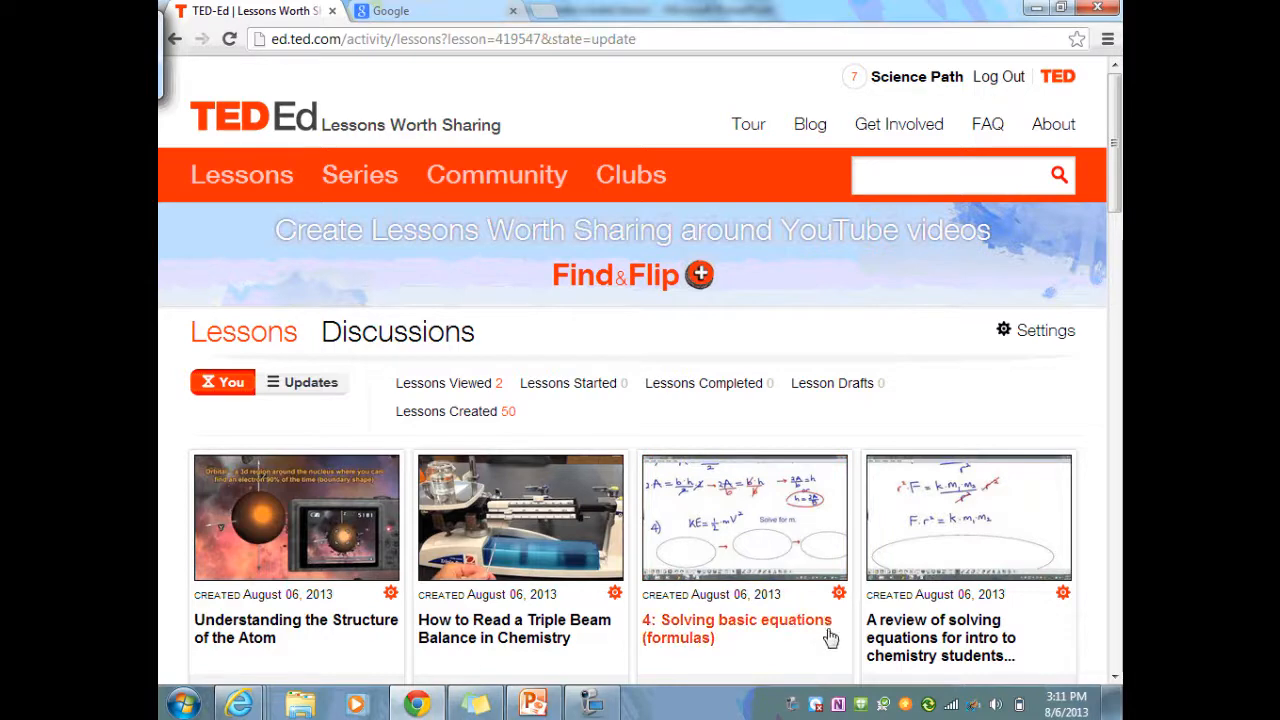
Step: Copy the share link of the lesson "4: Solving basic equations (formulas)" and close its settings
click(840, 595)
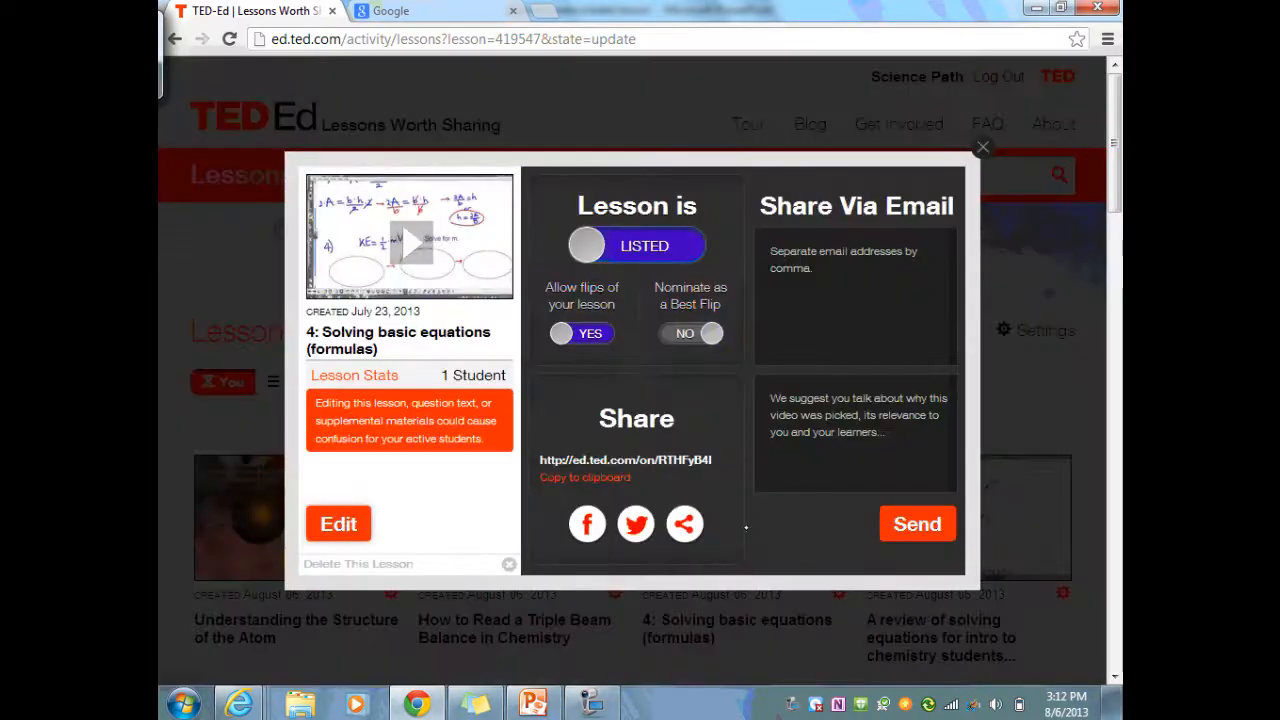
click(586, 479)
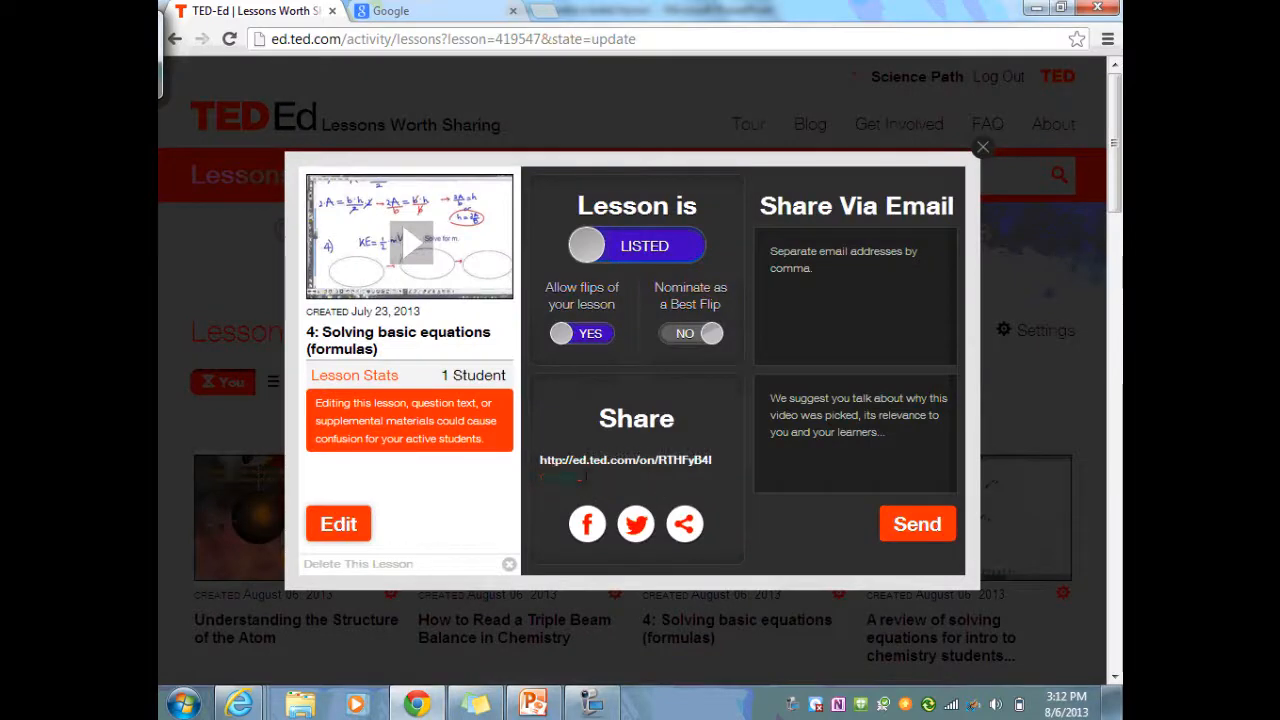
click(983, 147)
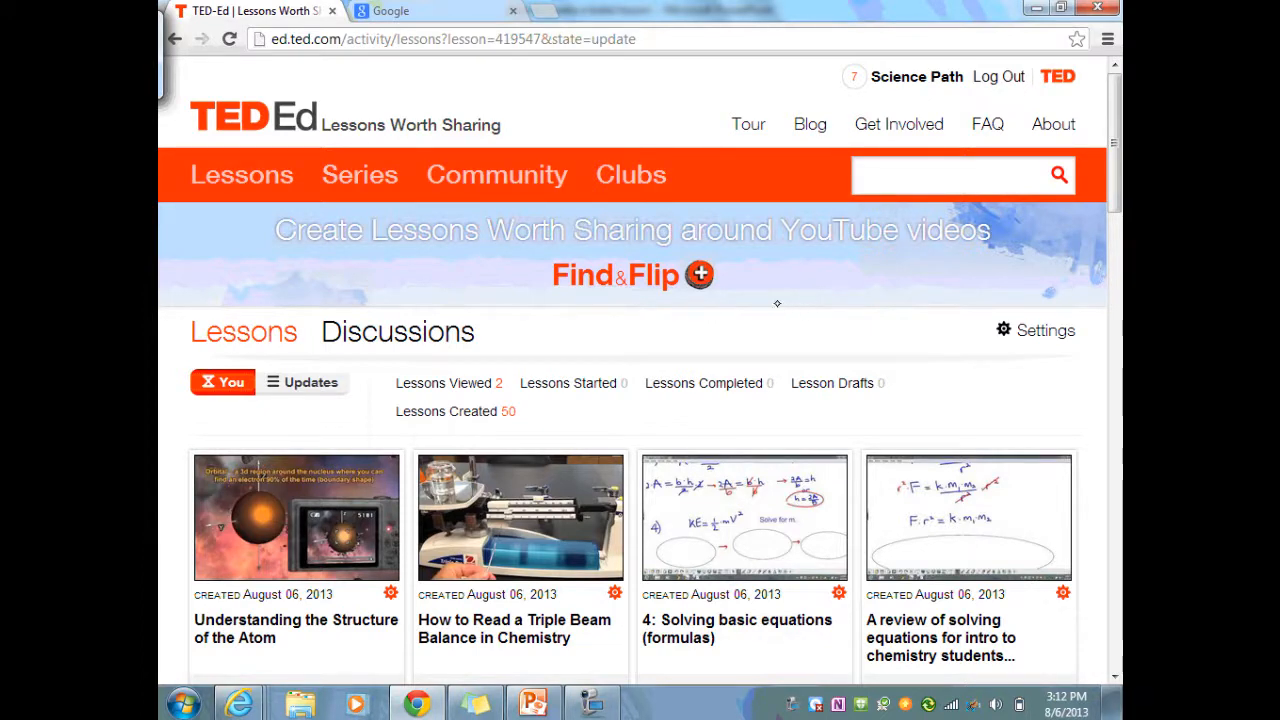
Step: Open the "4: Solving basic equations (formulas)" lesson from its copied link and start flipping it
click(478, 39)
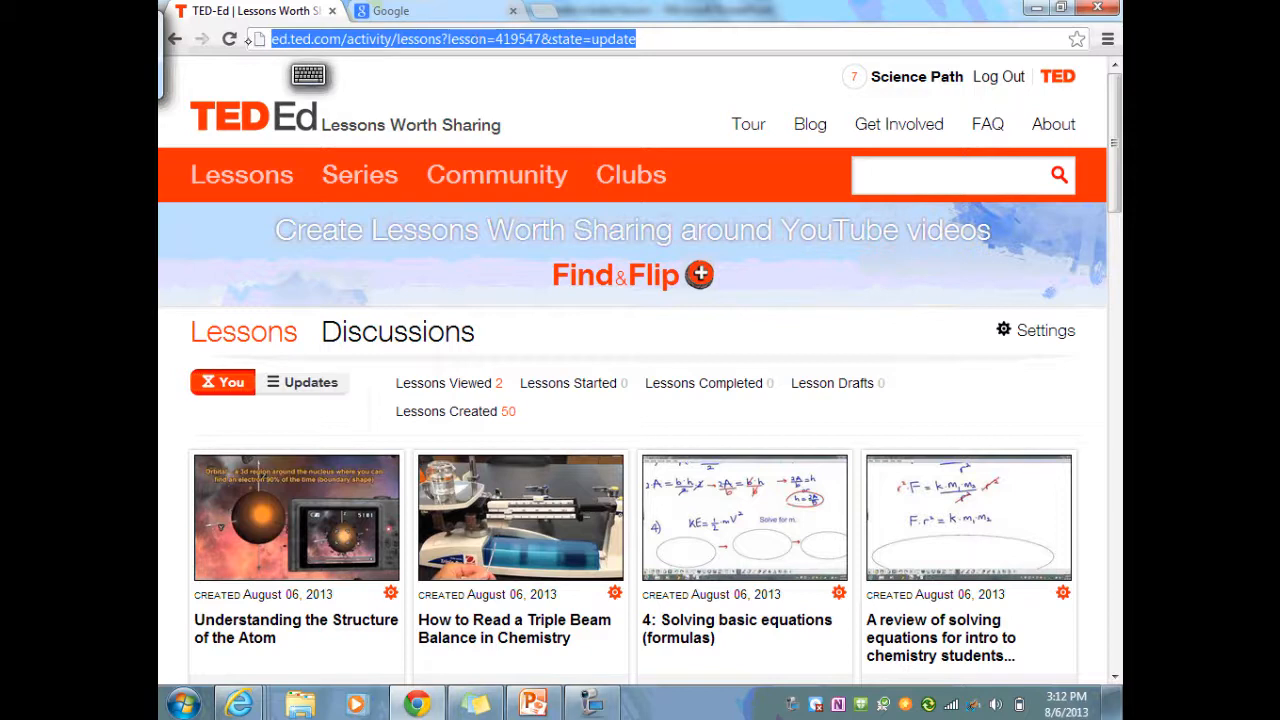
right_click(466, 41)
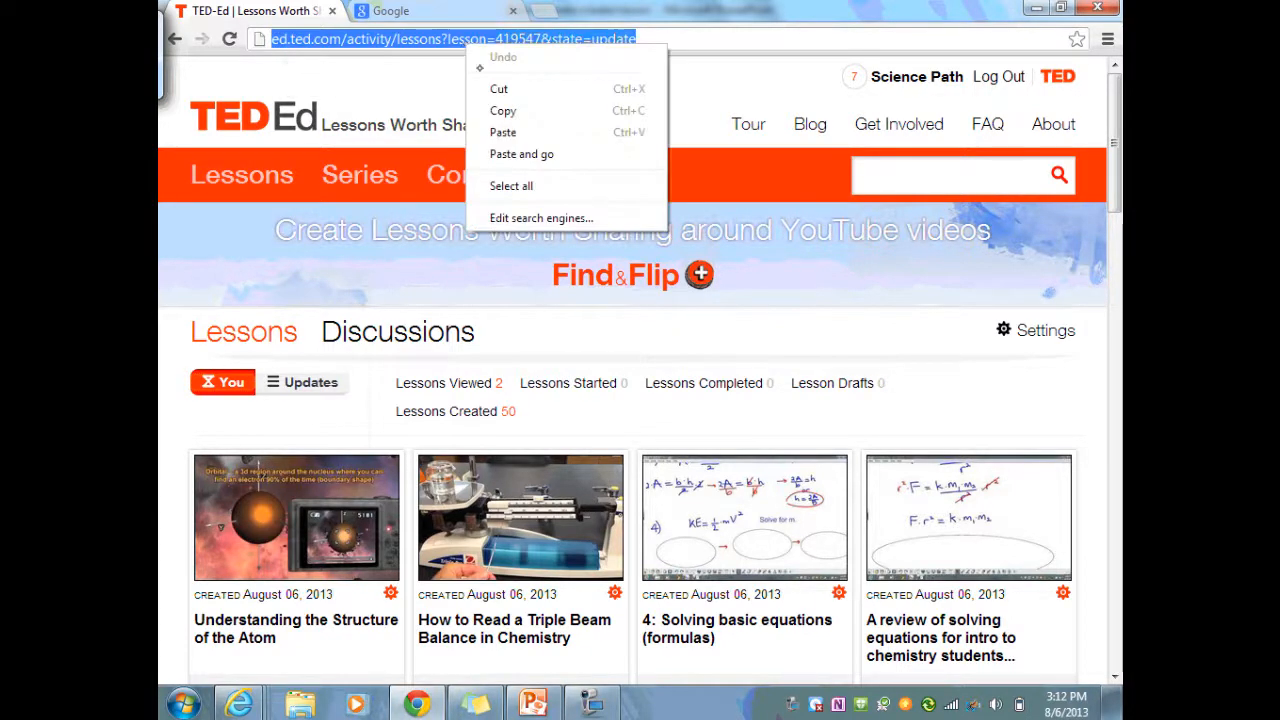
click(503, 132)
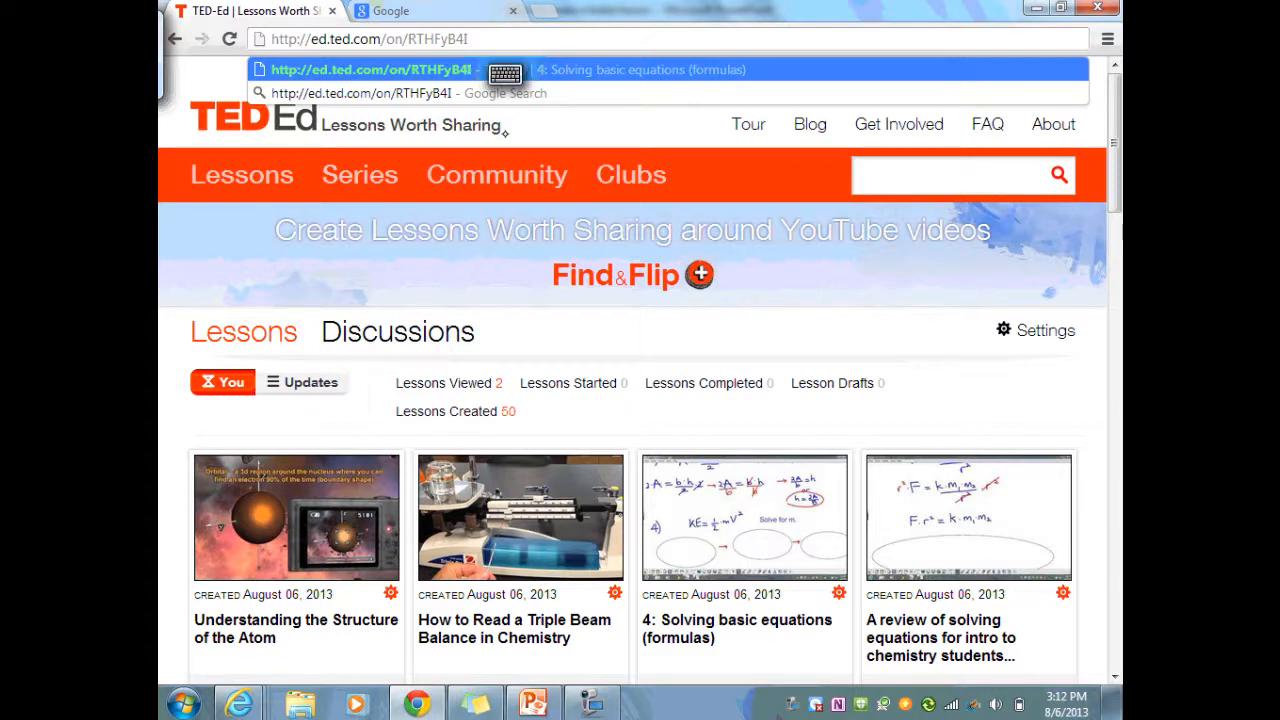
key(Return)
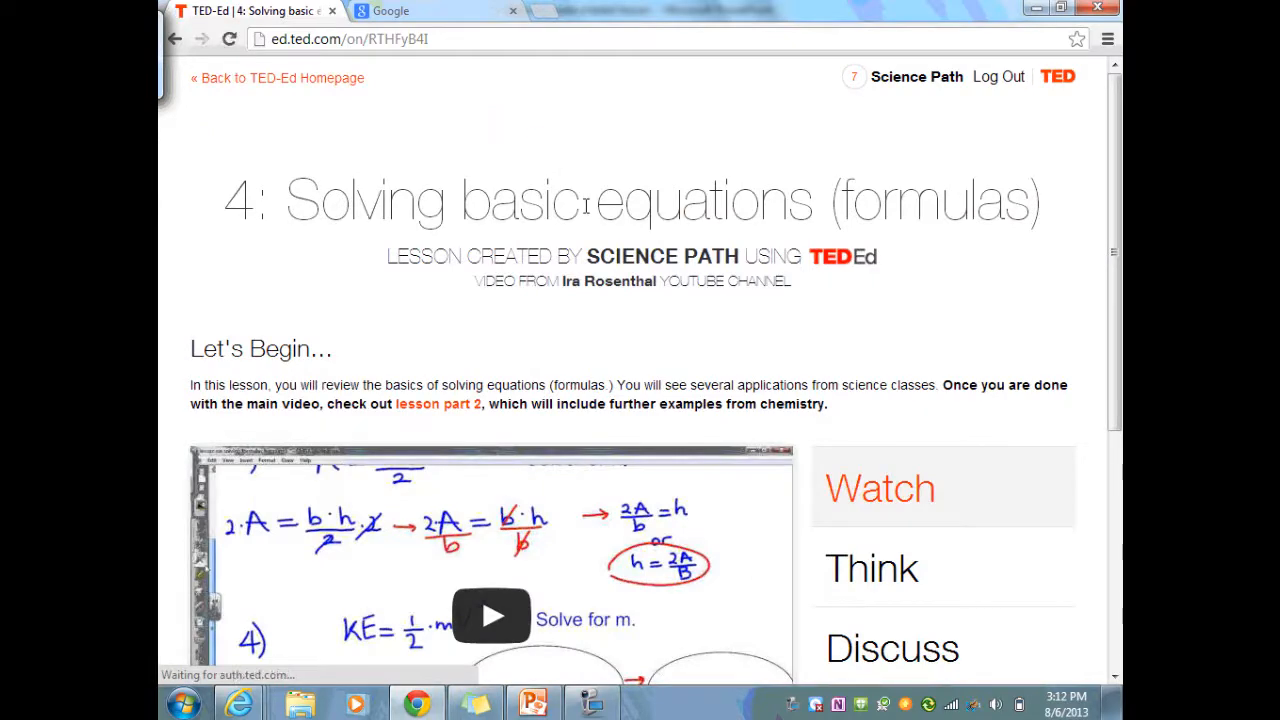
scroll(595, 221, down, 5)
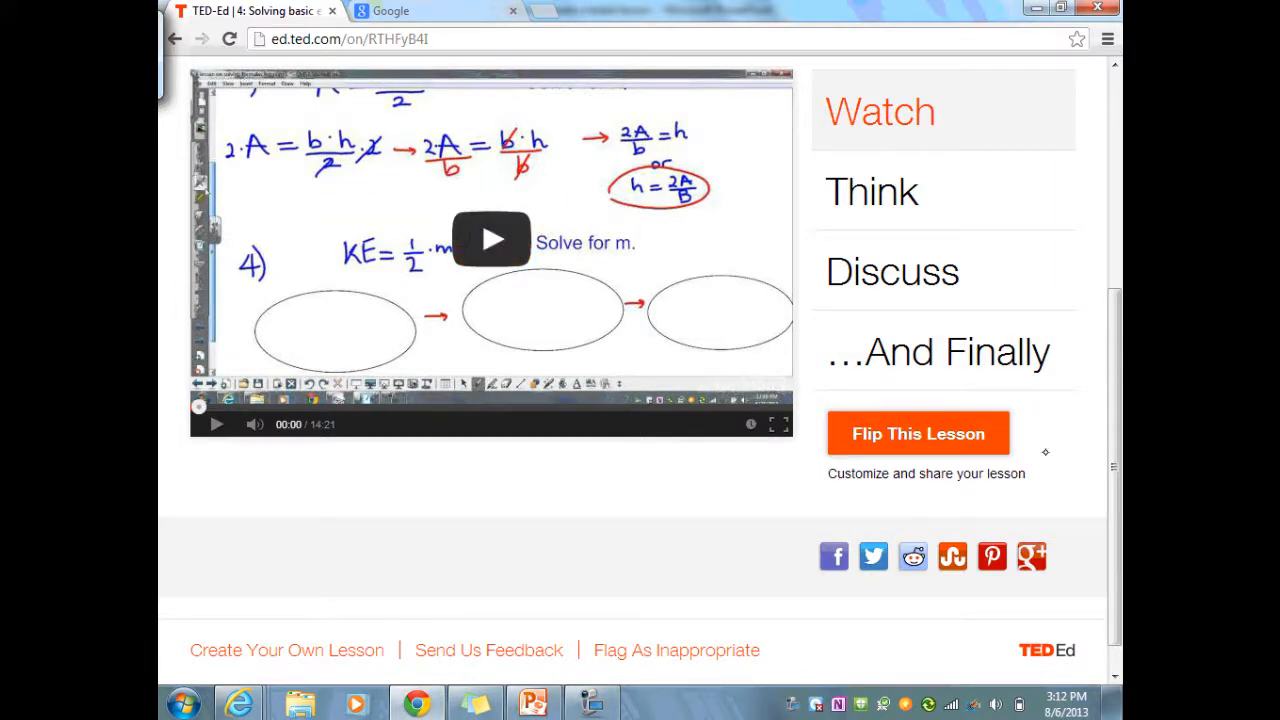
click(918, 447)
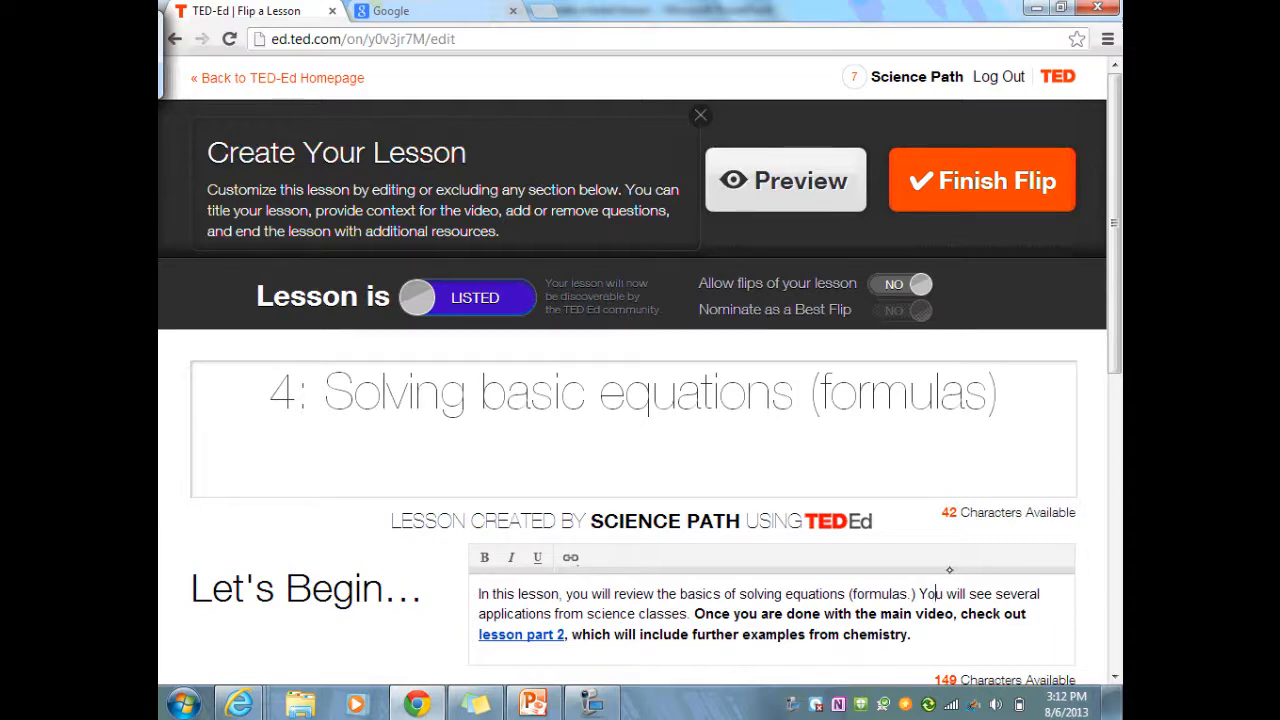
Step: Examine the flip's editable introduction, its Think question and the finishing option, and go back one page
drag(970, 594, 975, 612)
scroll(975, 612, down, 4)
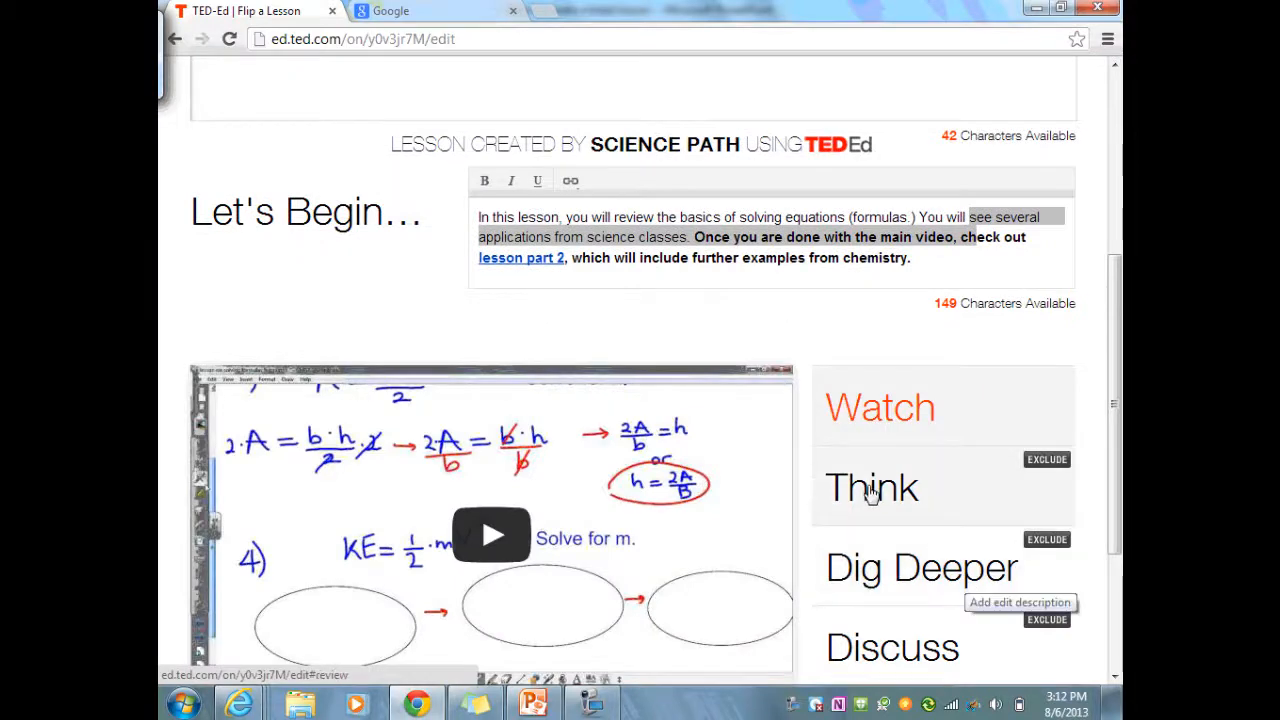
click(872, 495)
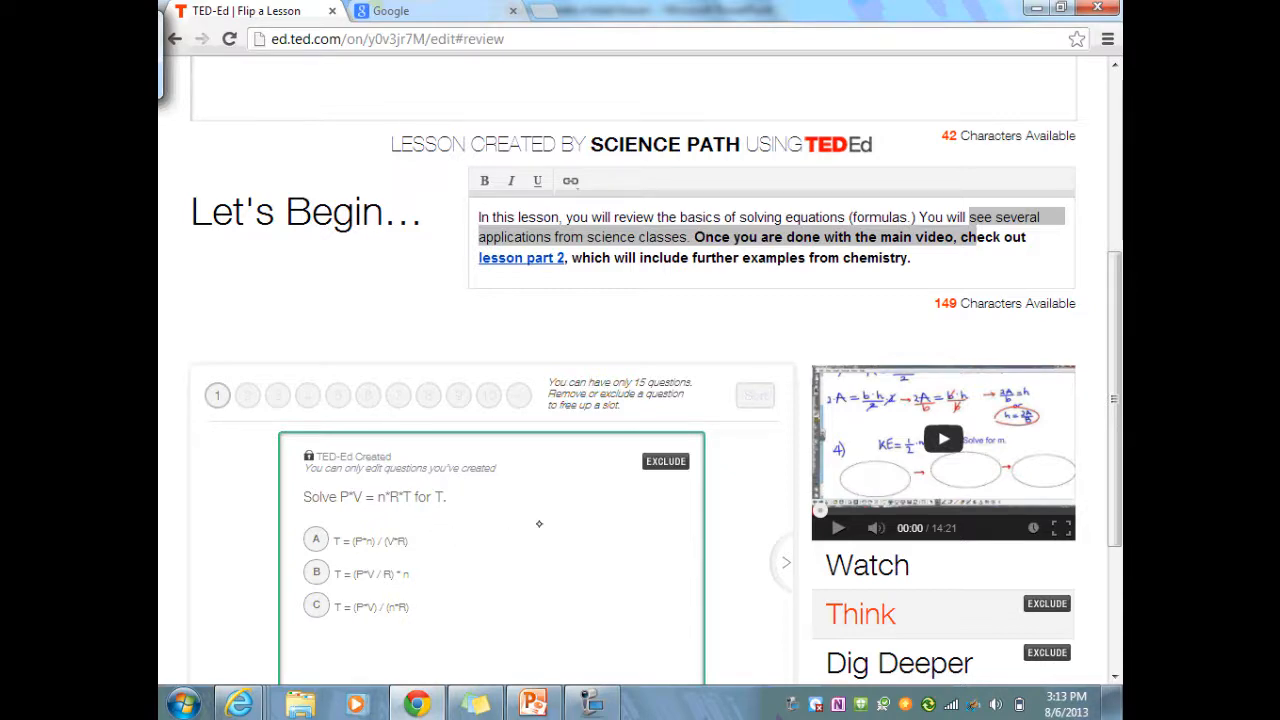
scroll(551, 518, down, 3)
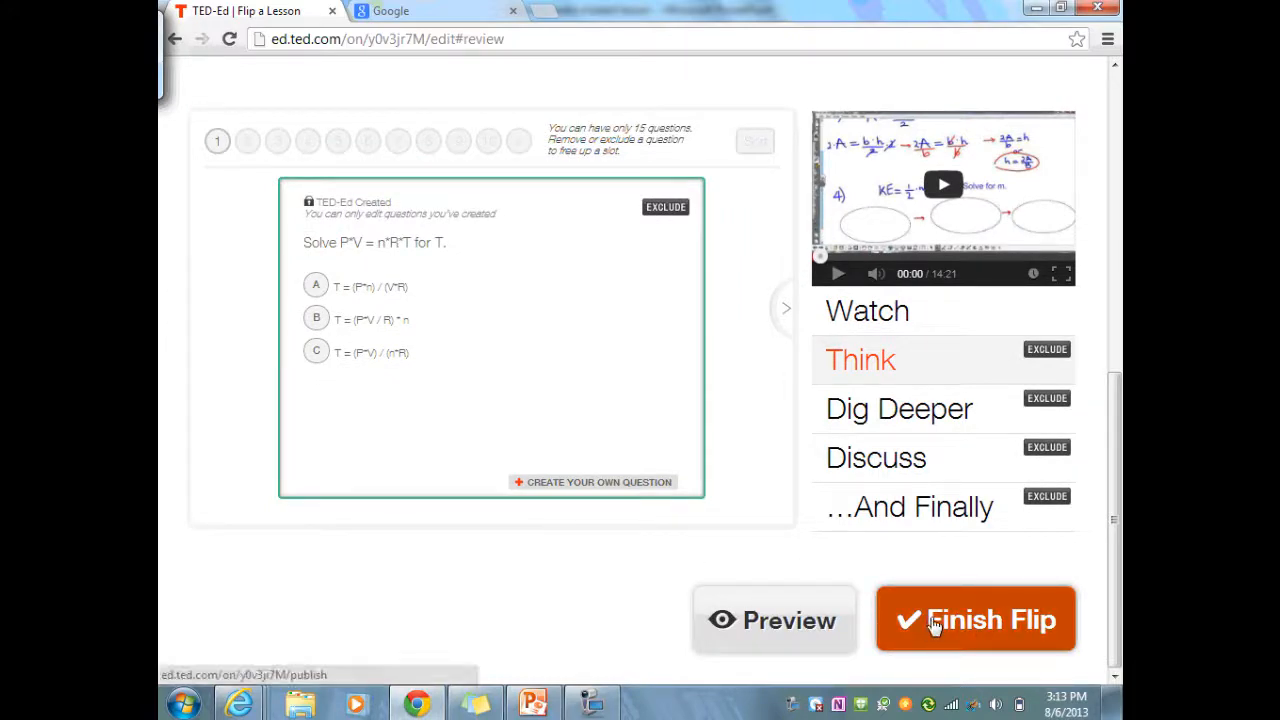
scroll(934, 628, up, 2)
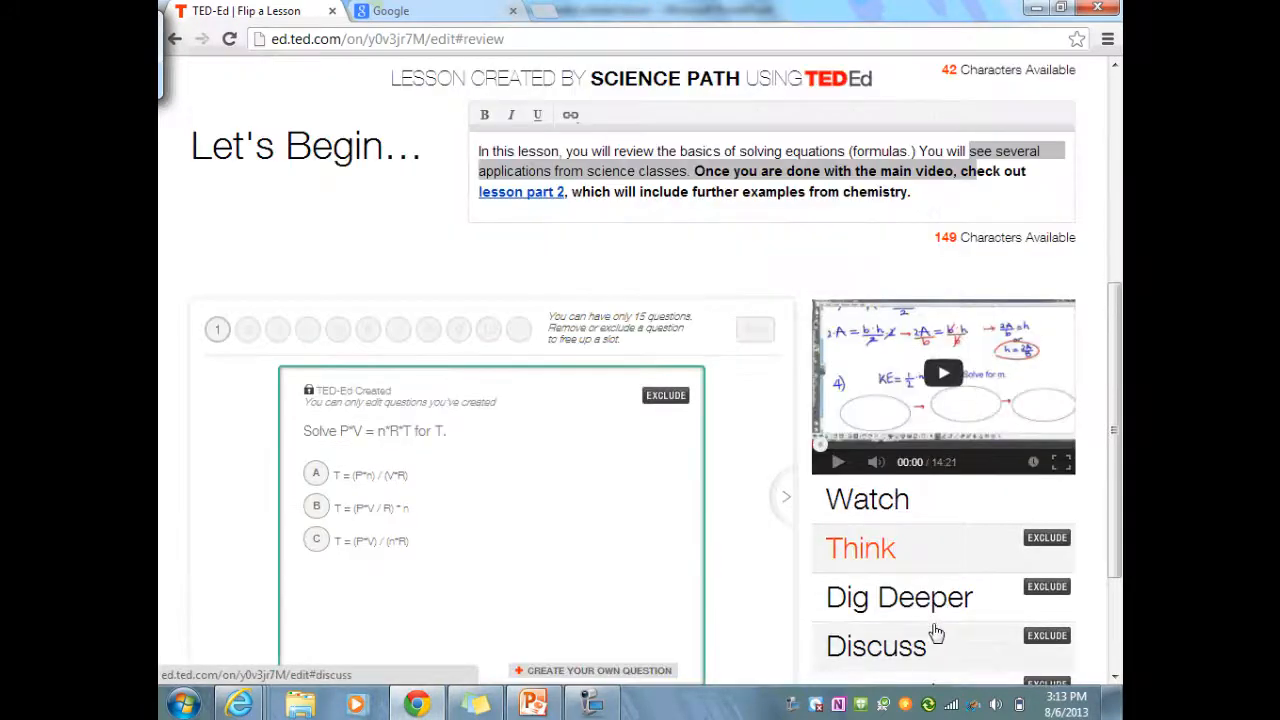
scroll(934, 632, up, 5)
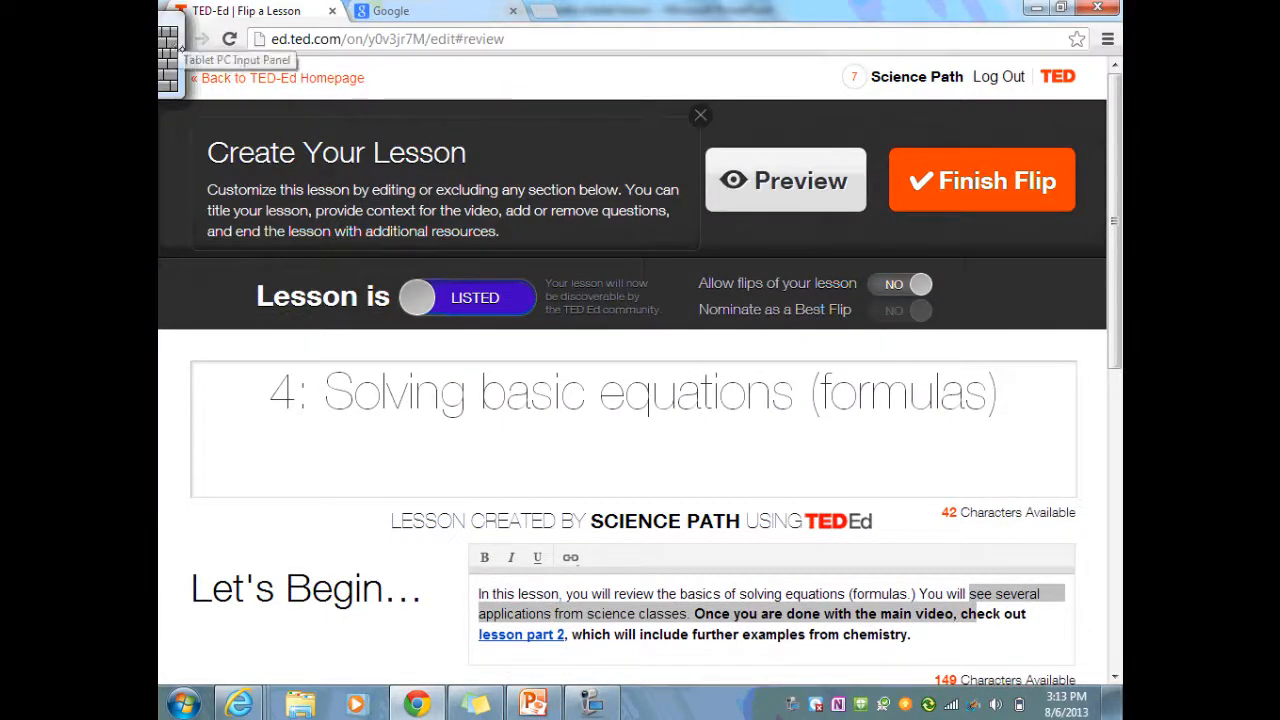
click(176, 39)
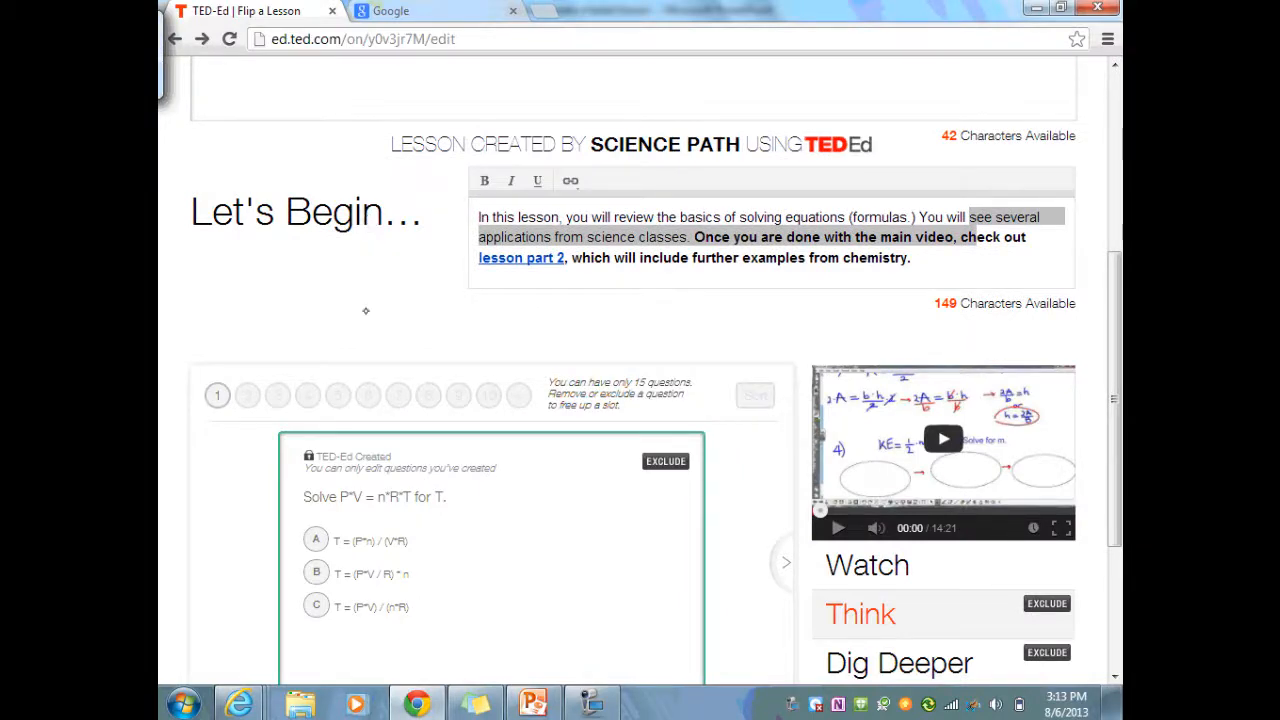
Step: Switch to the Science Path resources page in Internet Explorer and copy the link of "1b: Multiplication and Division with Significant Figures"
mouse_move(240, 704)
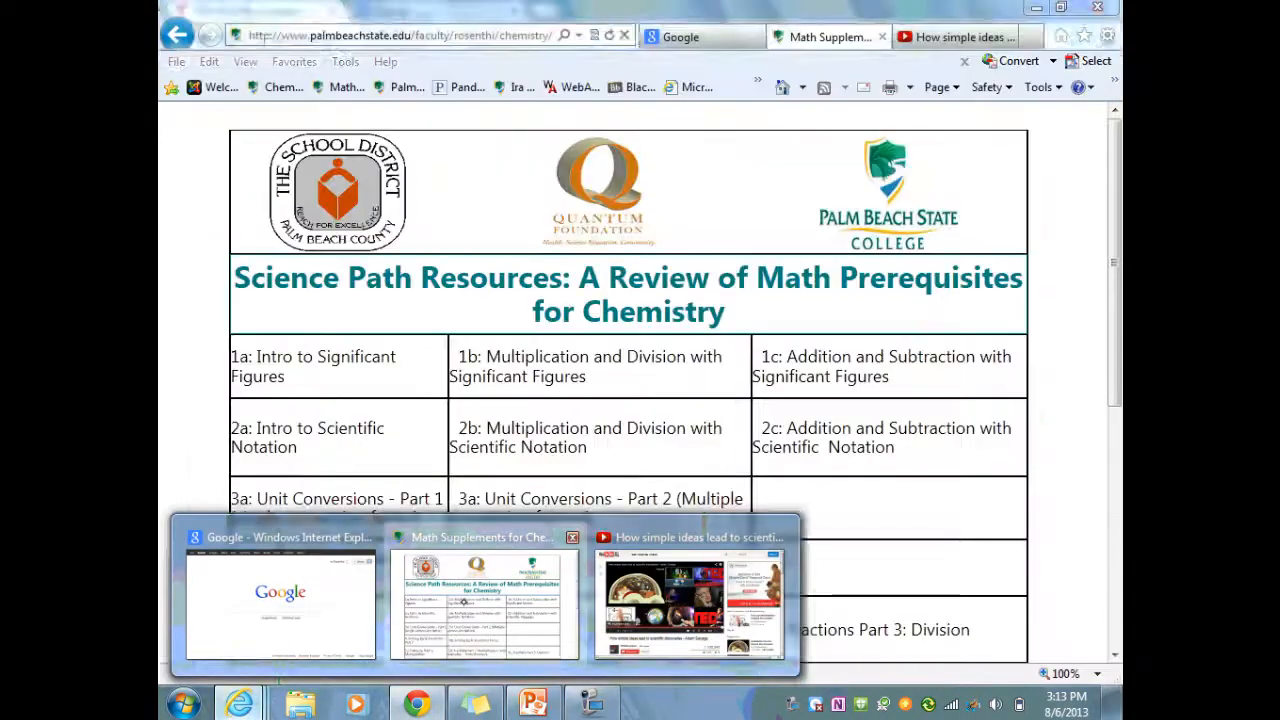
click(463, 600)
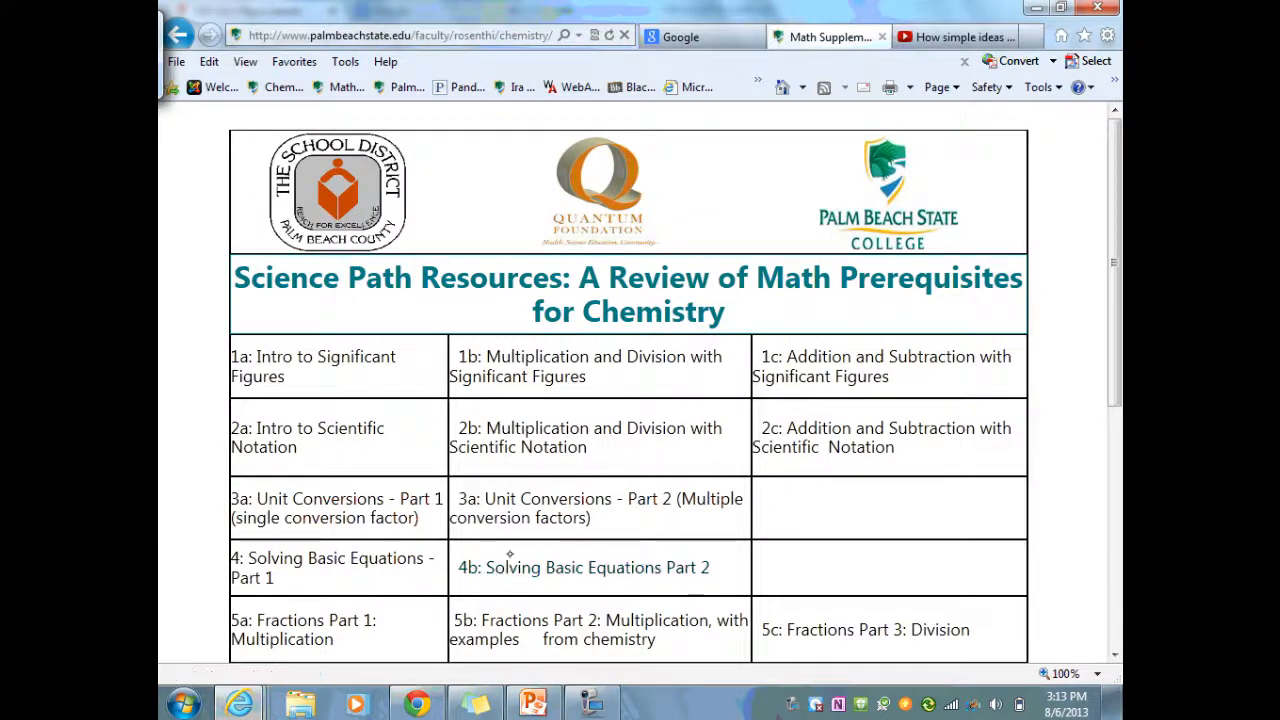
right_click(550, 362)
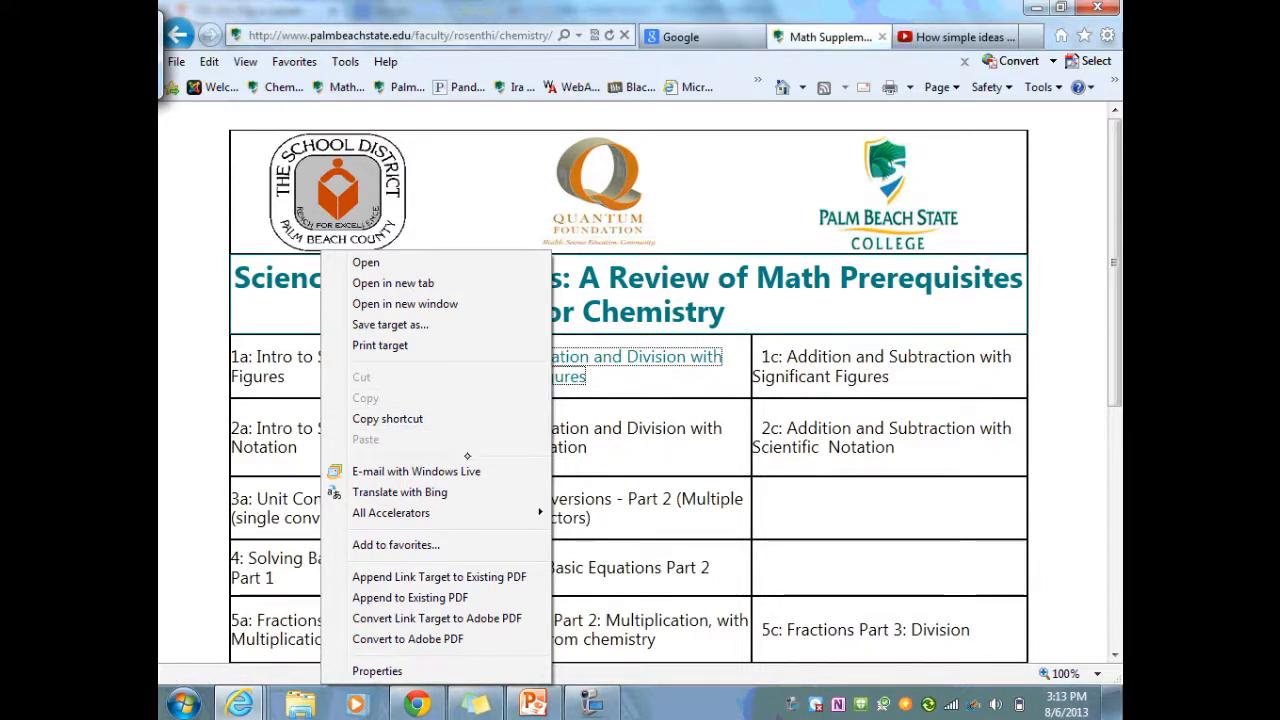
click(388, 419)
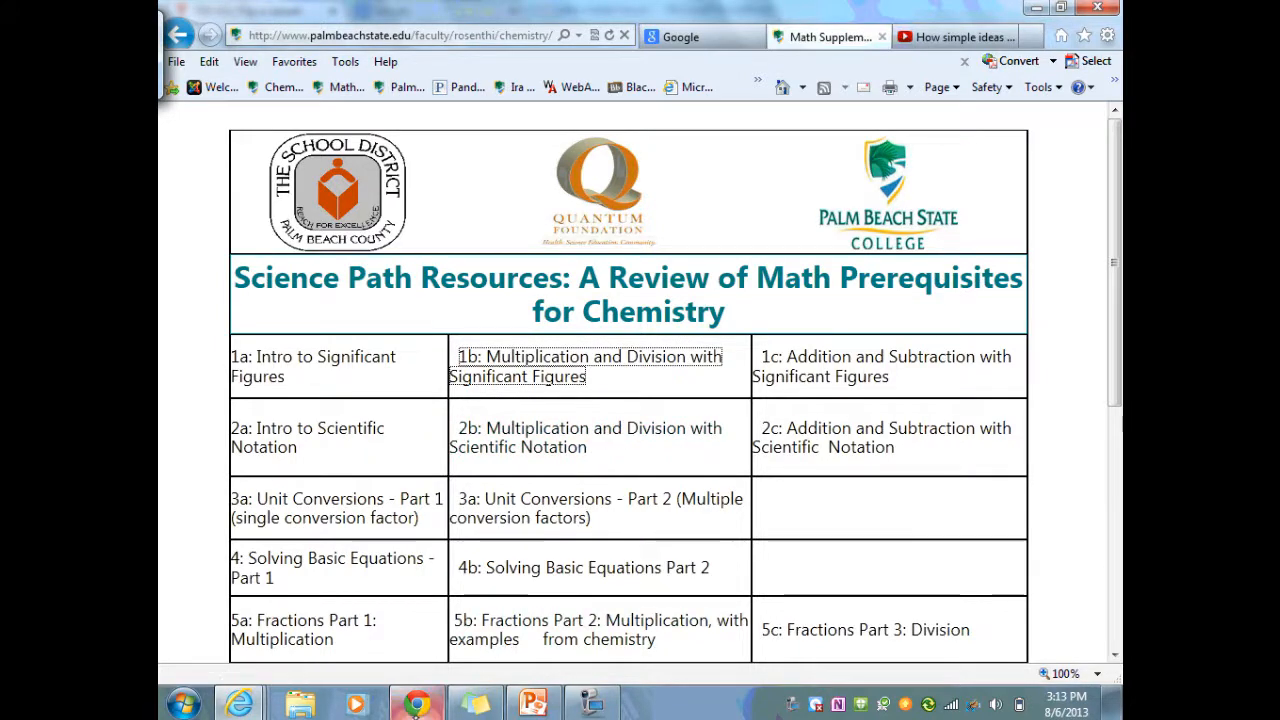
Step: Switch back to Chrome, open the "1b: Multiplication and division with significant figures" lesson from the copied link, and start flipping it
click(417, 704)
scroll(560, 517, up, 3)
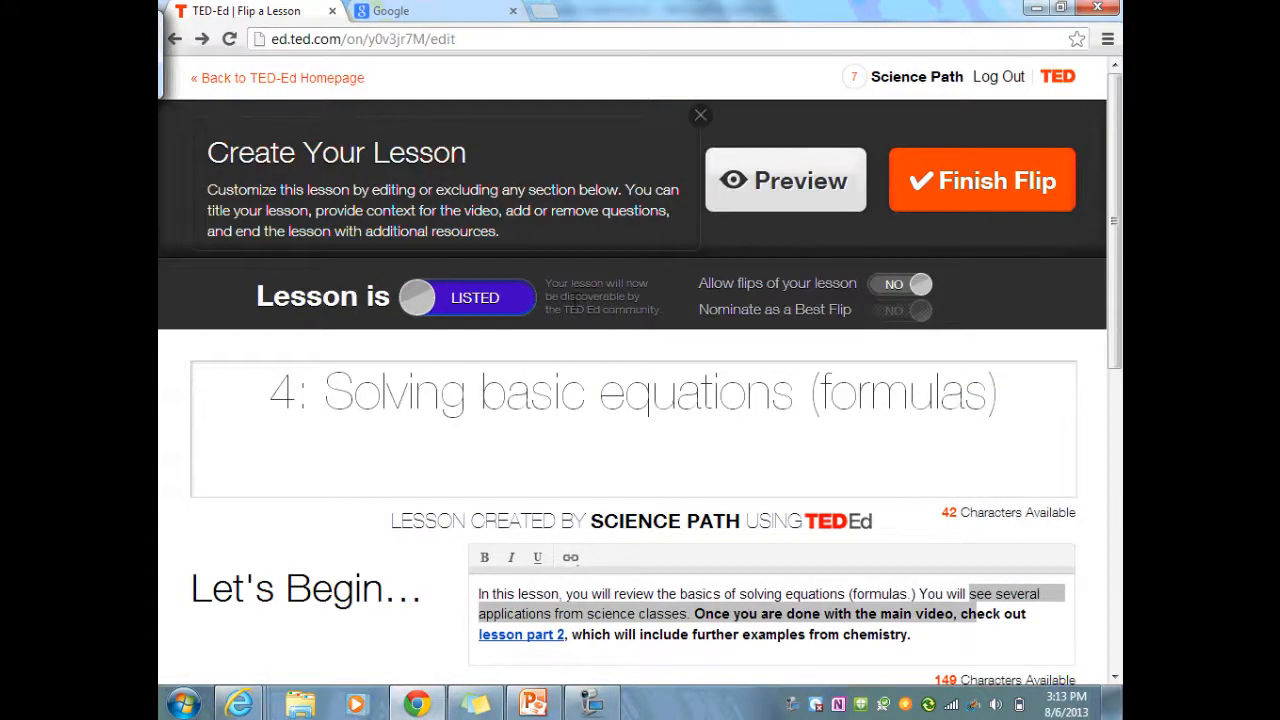
click(331, 40)
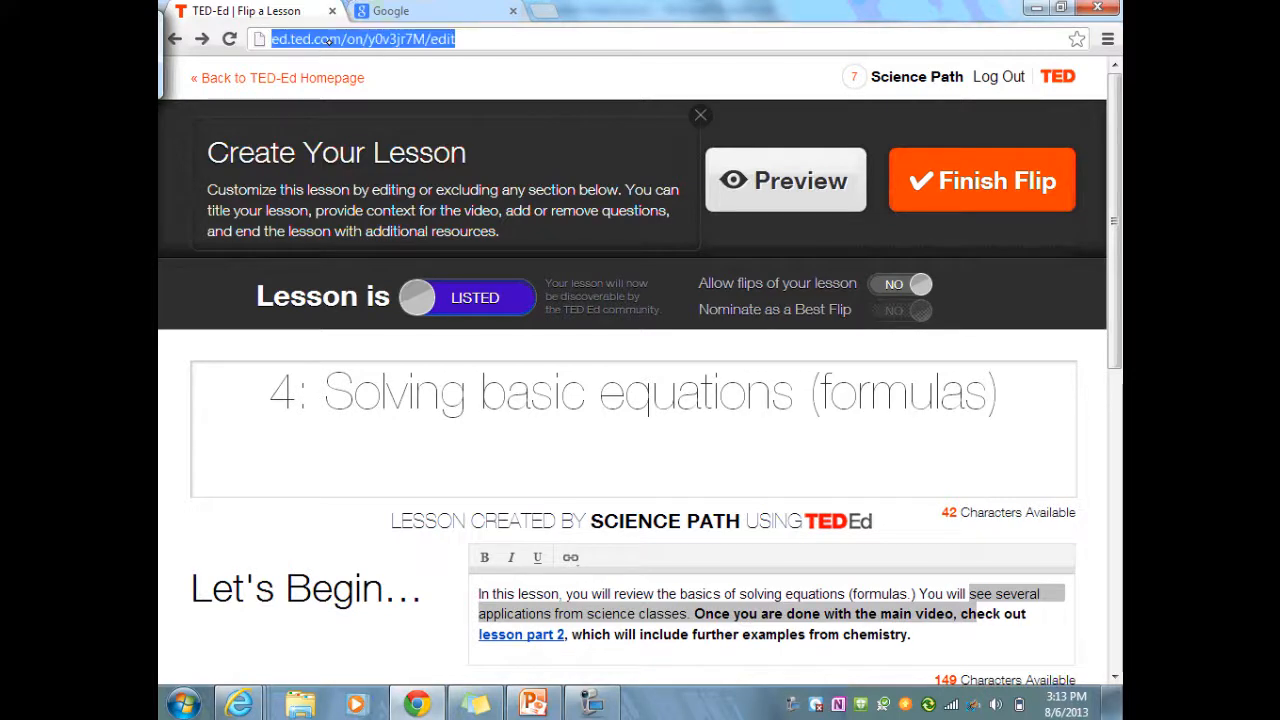
right_click(331, 42)
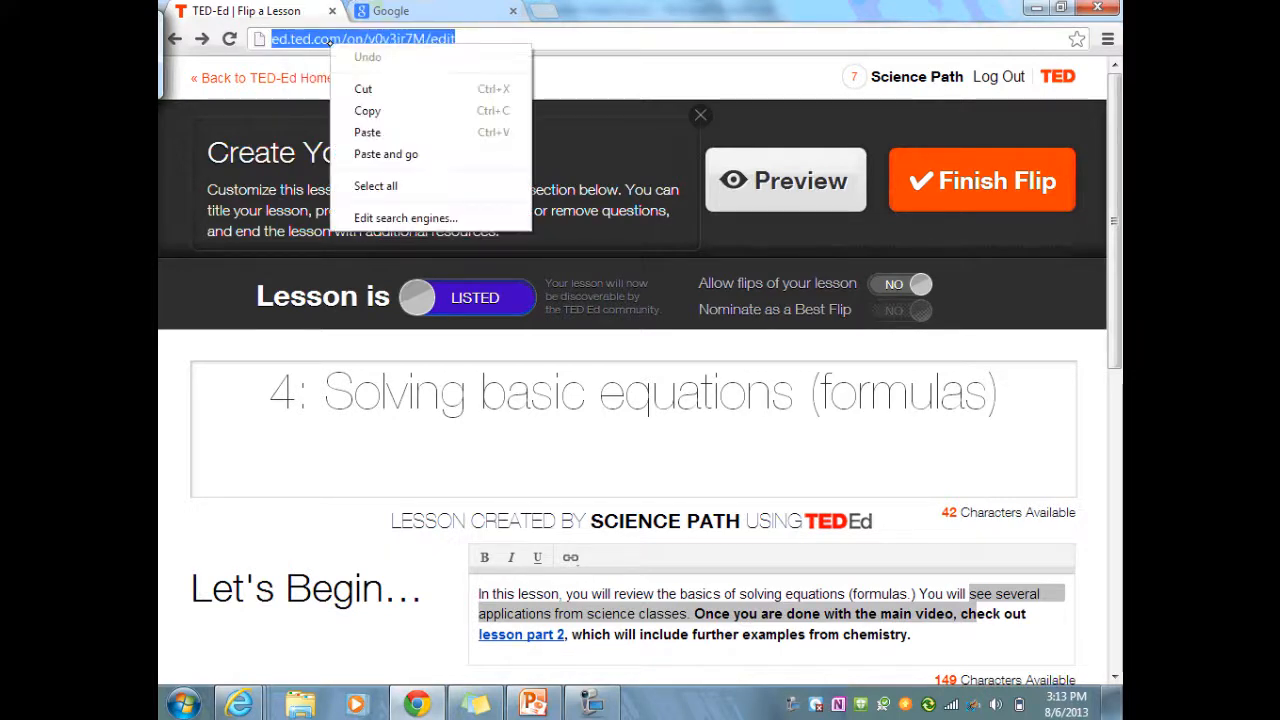
click(367, 132)
key(Return)
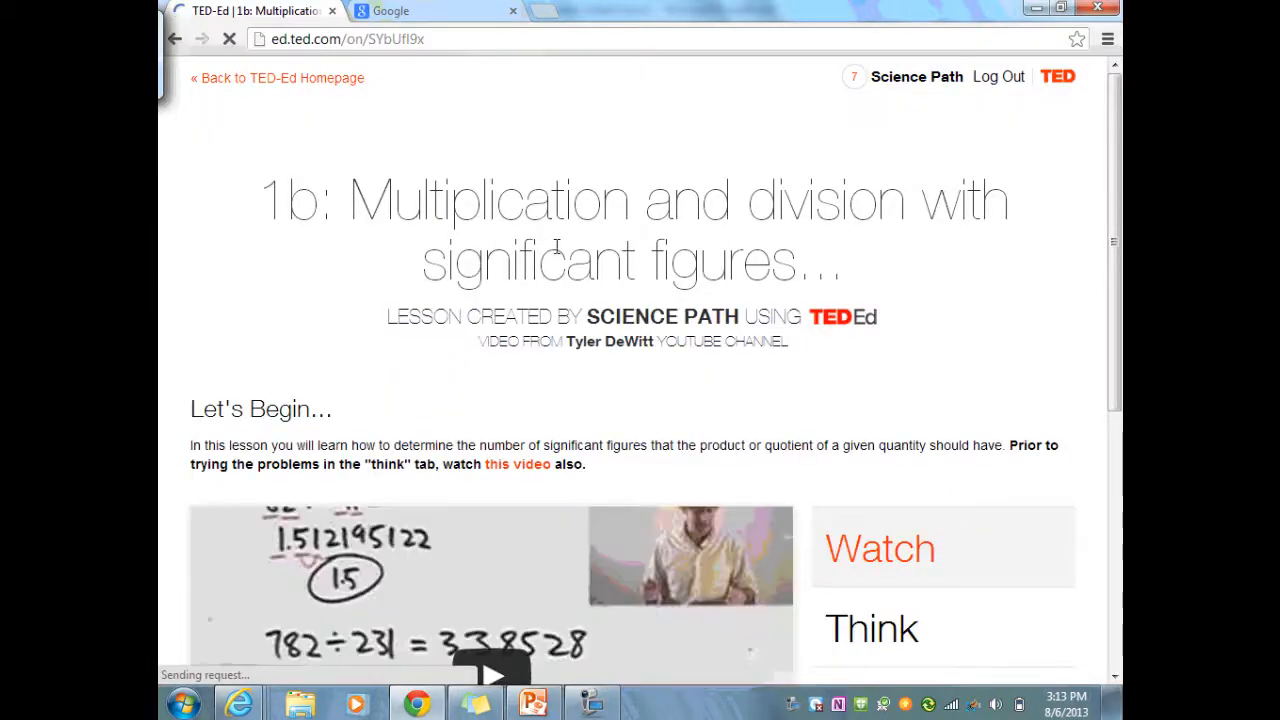
scroll(630, 280, down, 4)
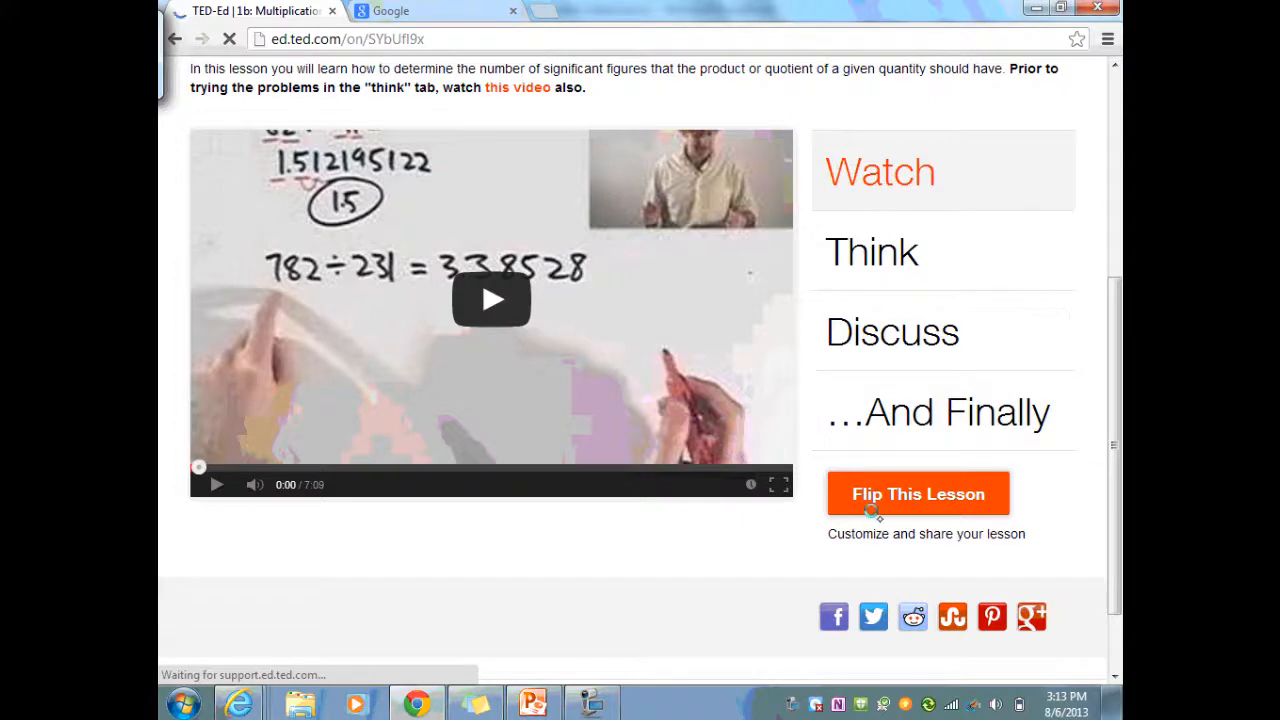
click(968, 502)
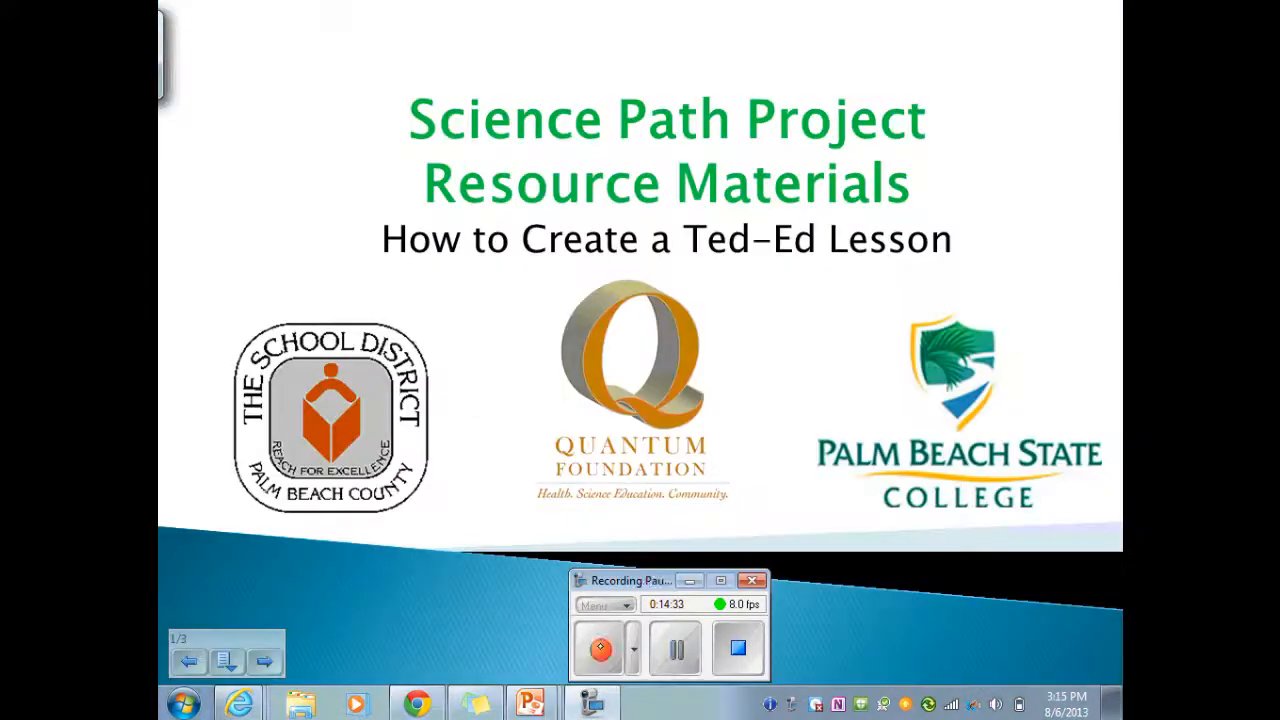
click(600, 647)
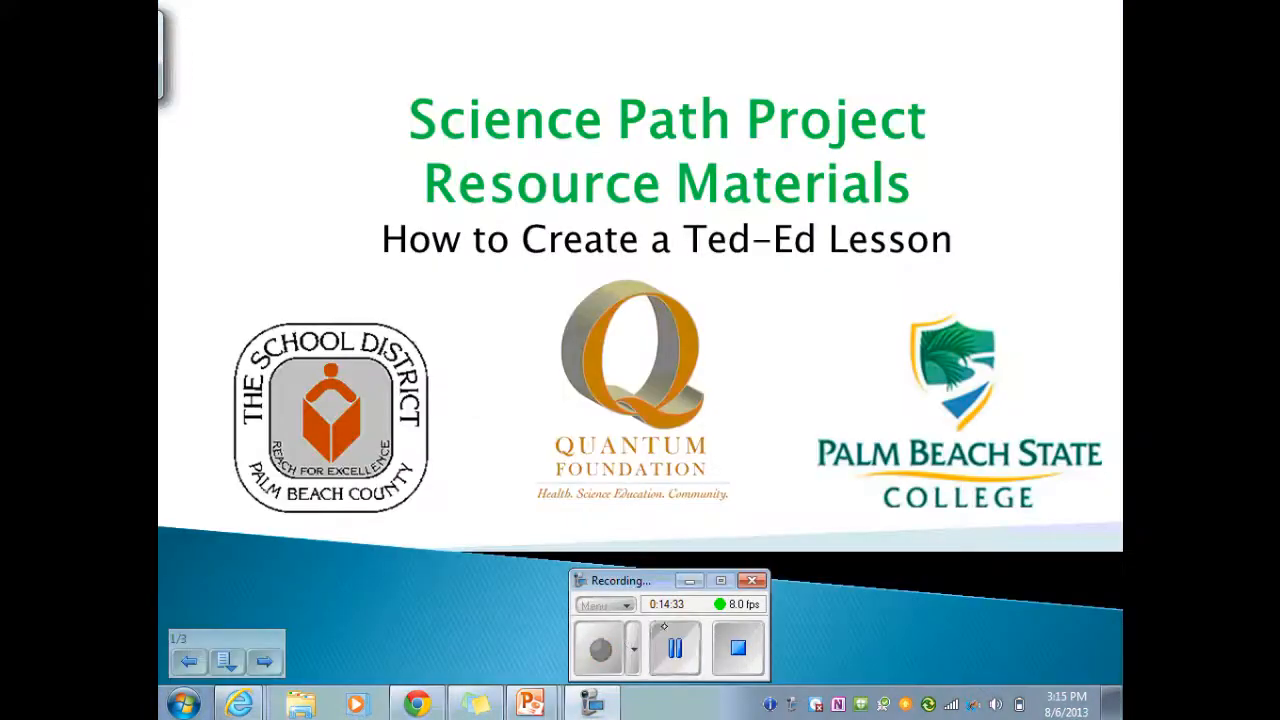
click(690, 582)
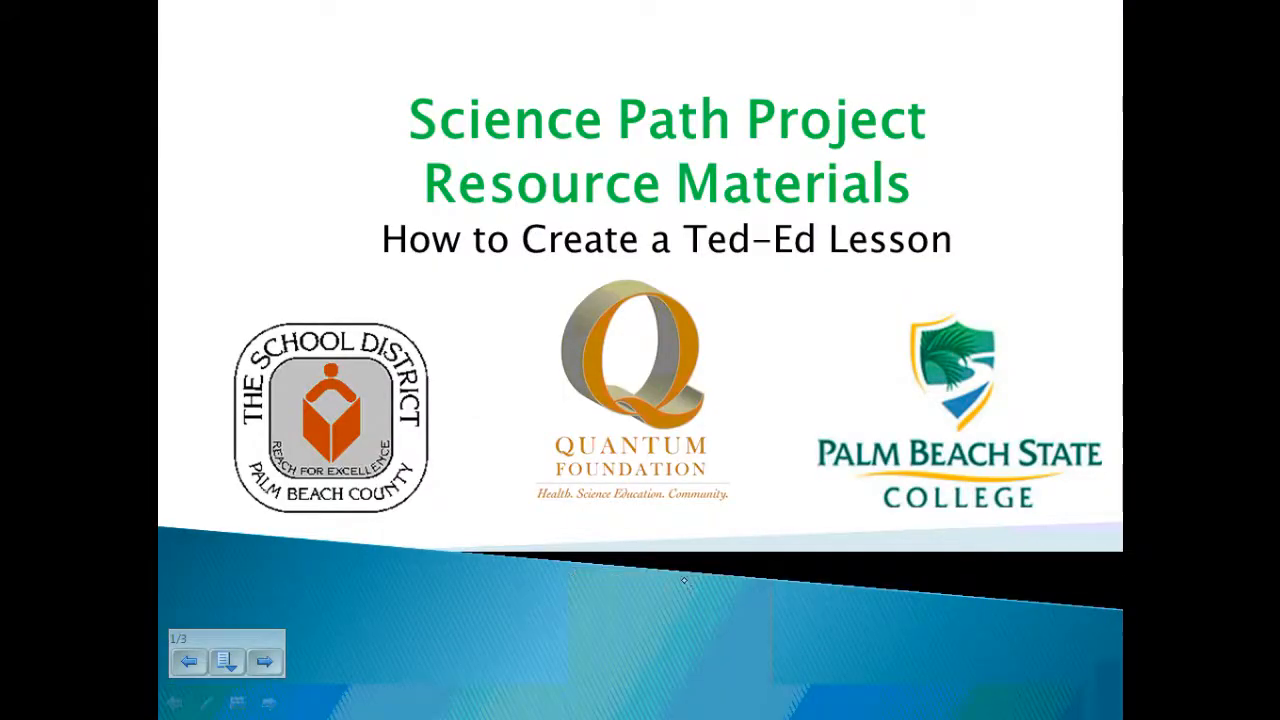